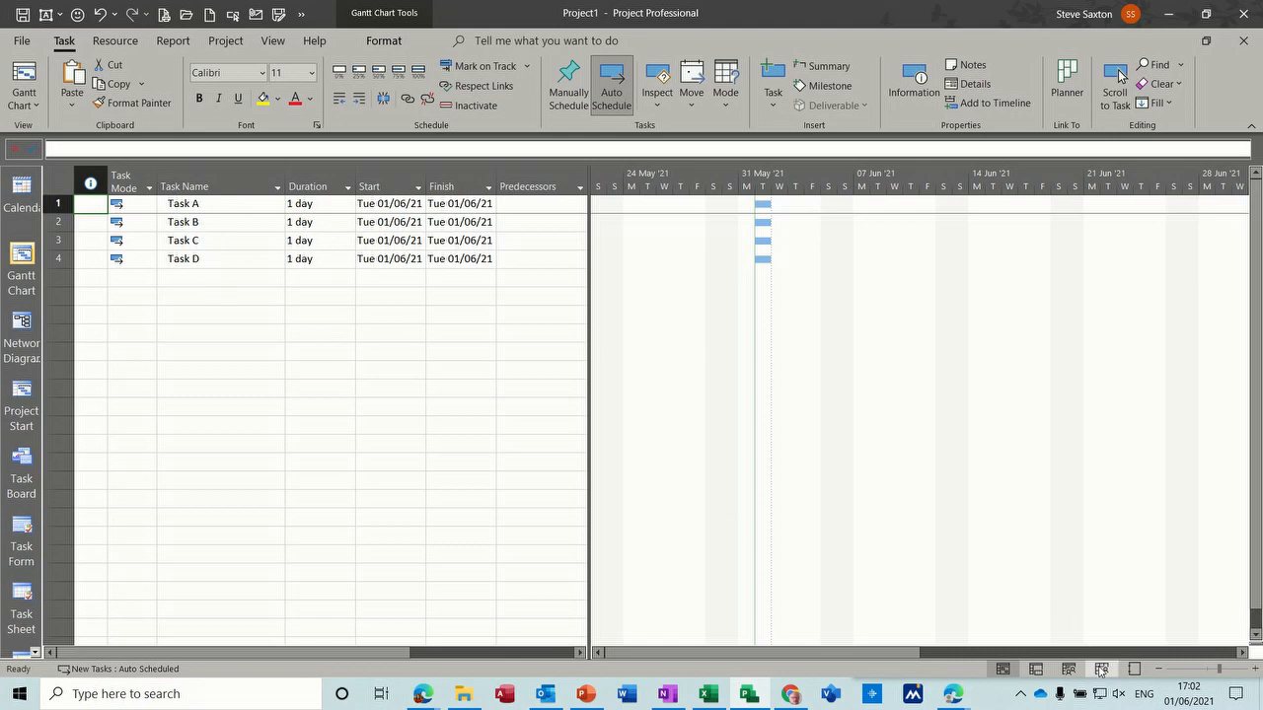
- Review the project's resource sheet and return to the Gantt chart
left_click(1101, 670)
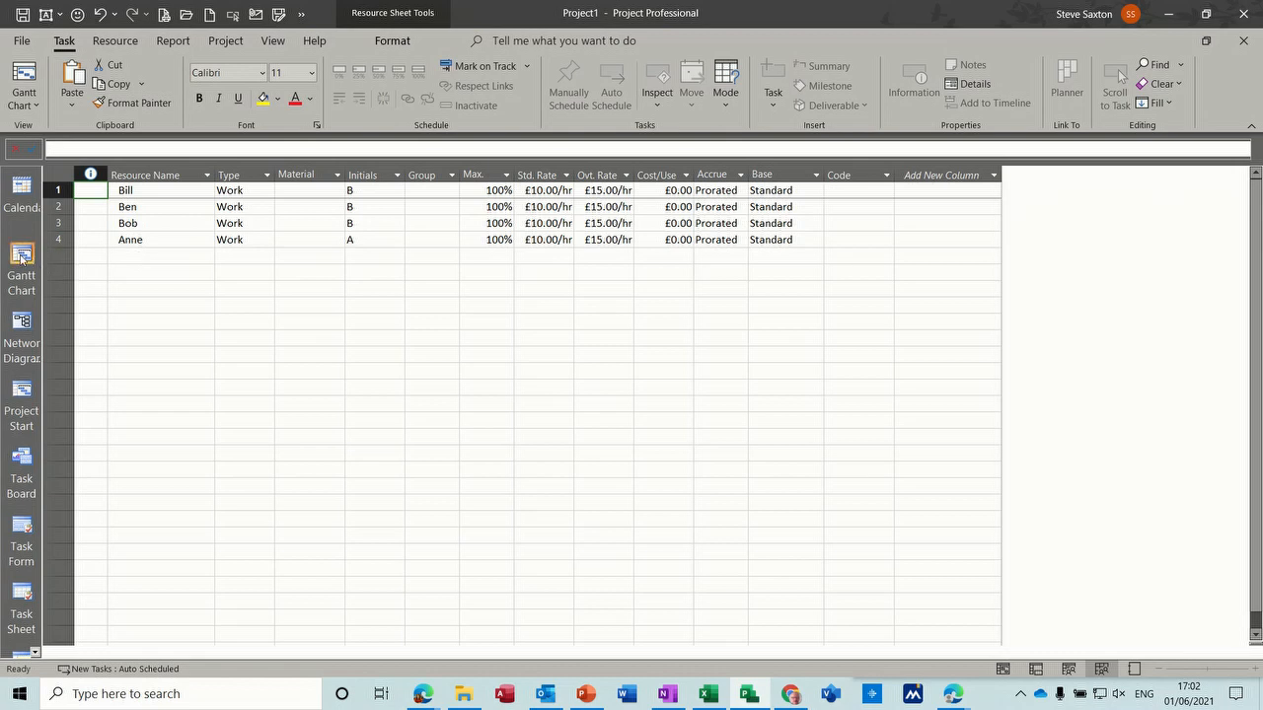
left_click(22, 256)
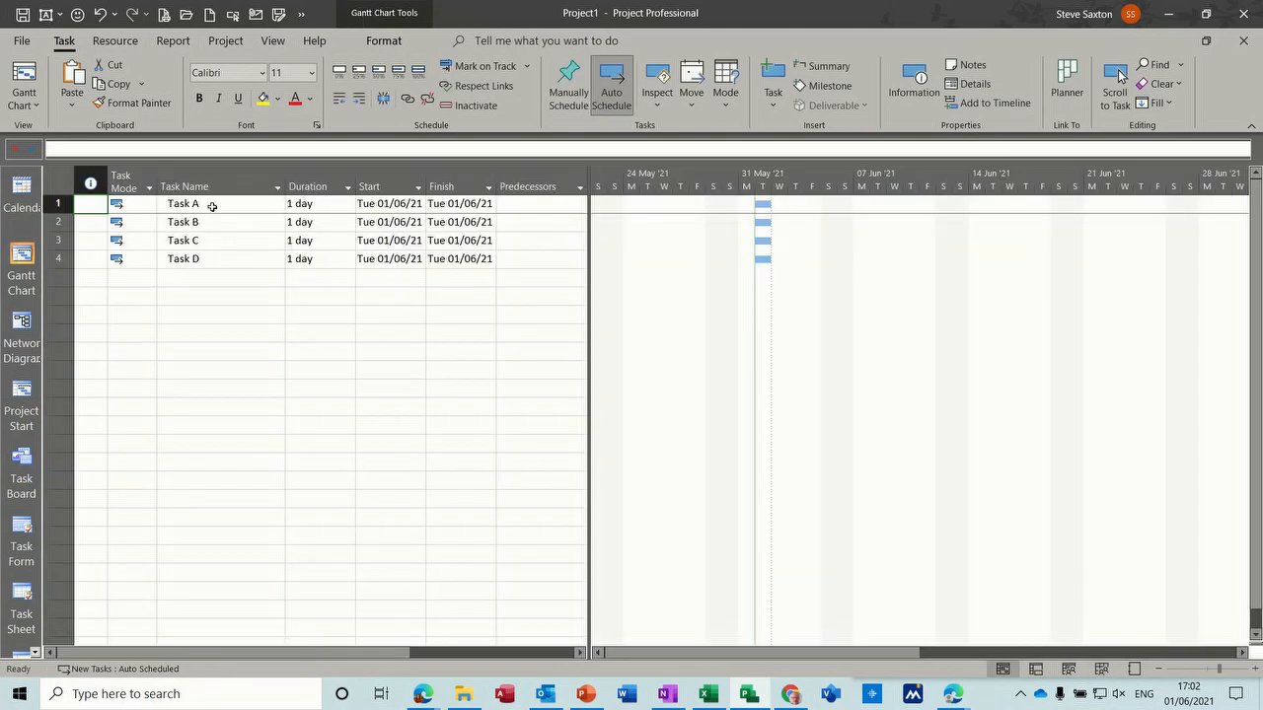
- Try the Fixed Units, Fixed Duration and Fixed Work task types in Task A's advanced task information
double_click(212, 206)
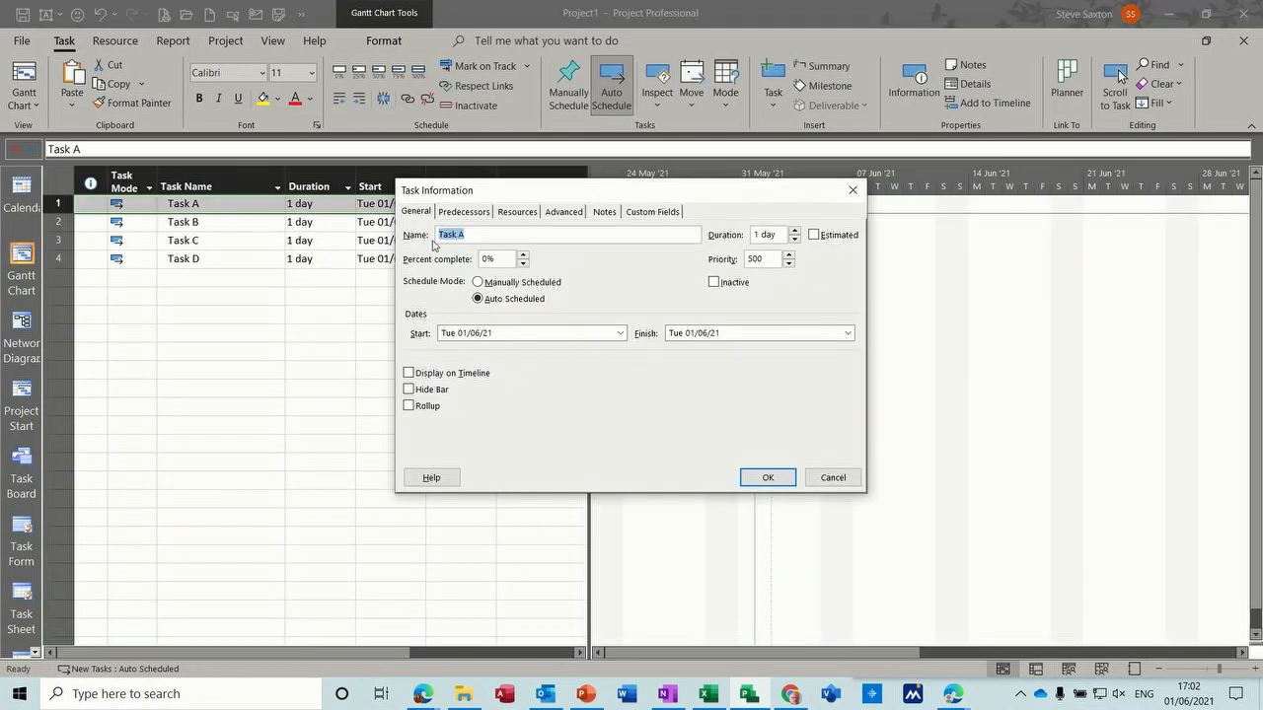
left_click(563, 212)
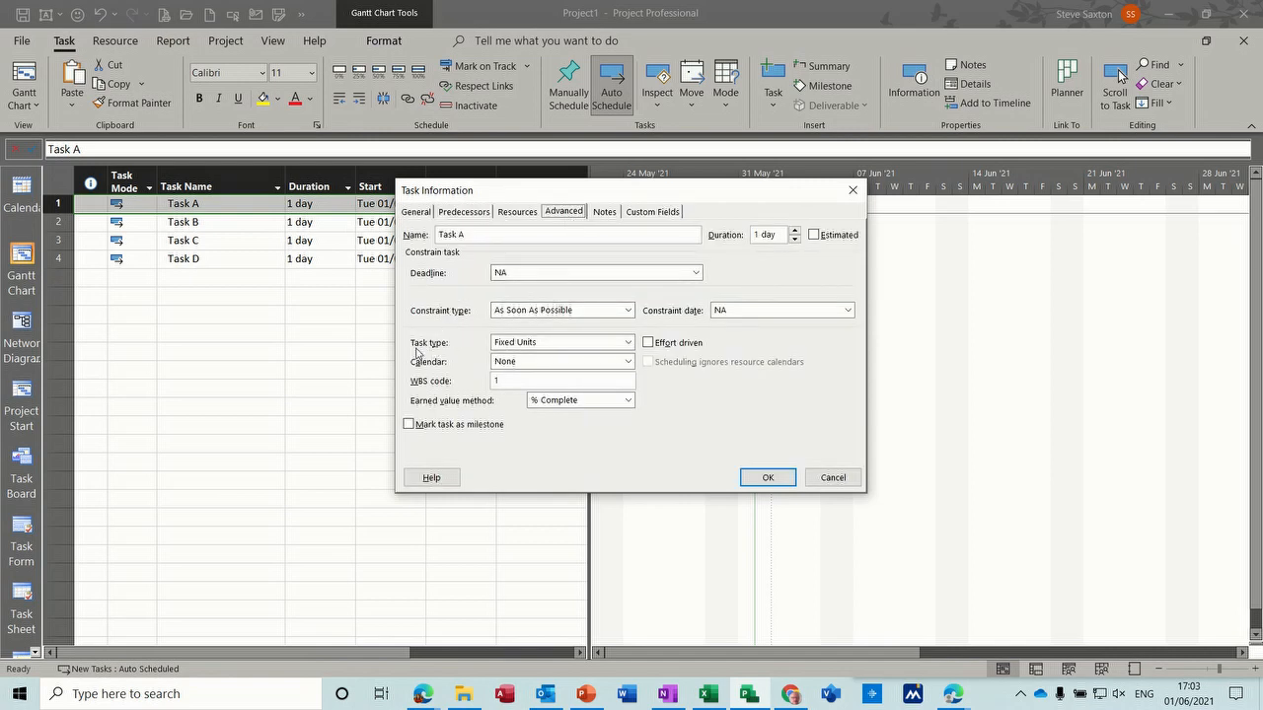
left_click(627, 342)
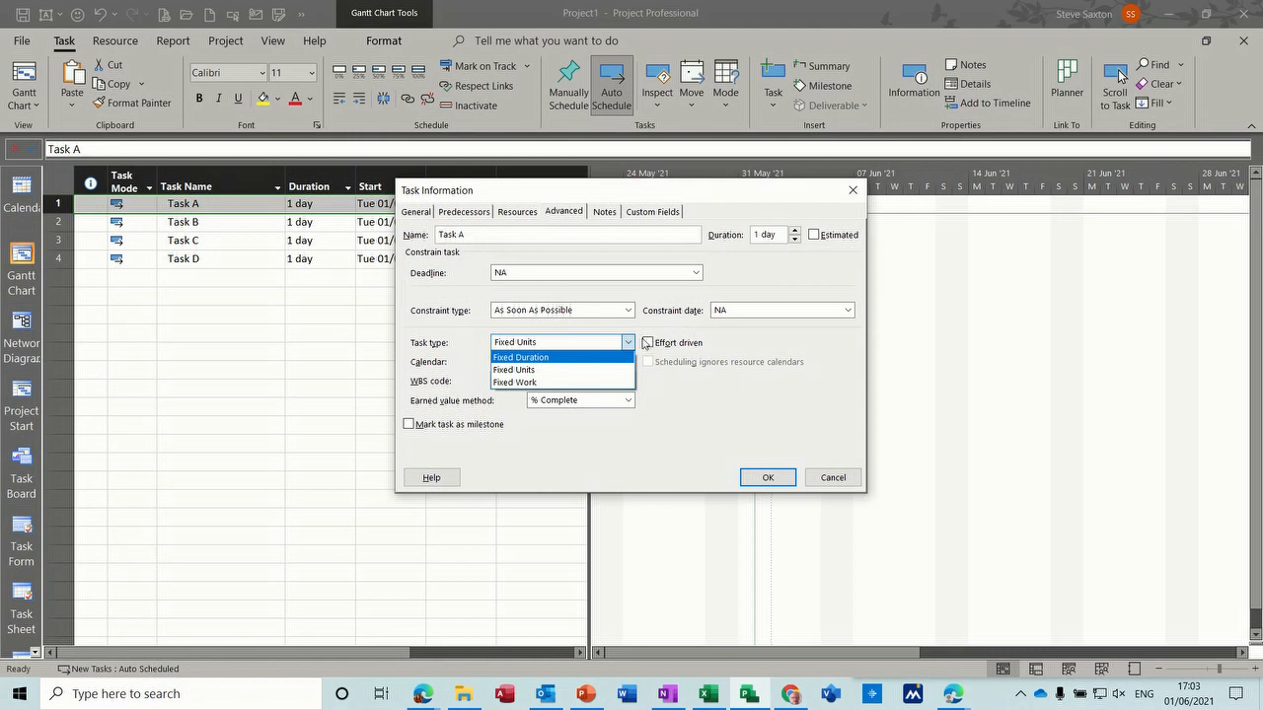
left_click(582, 370)
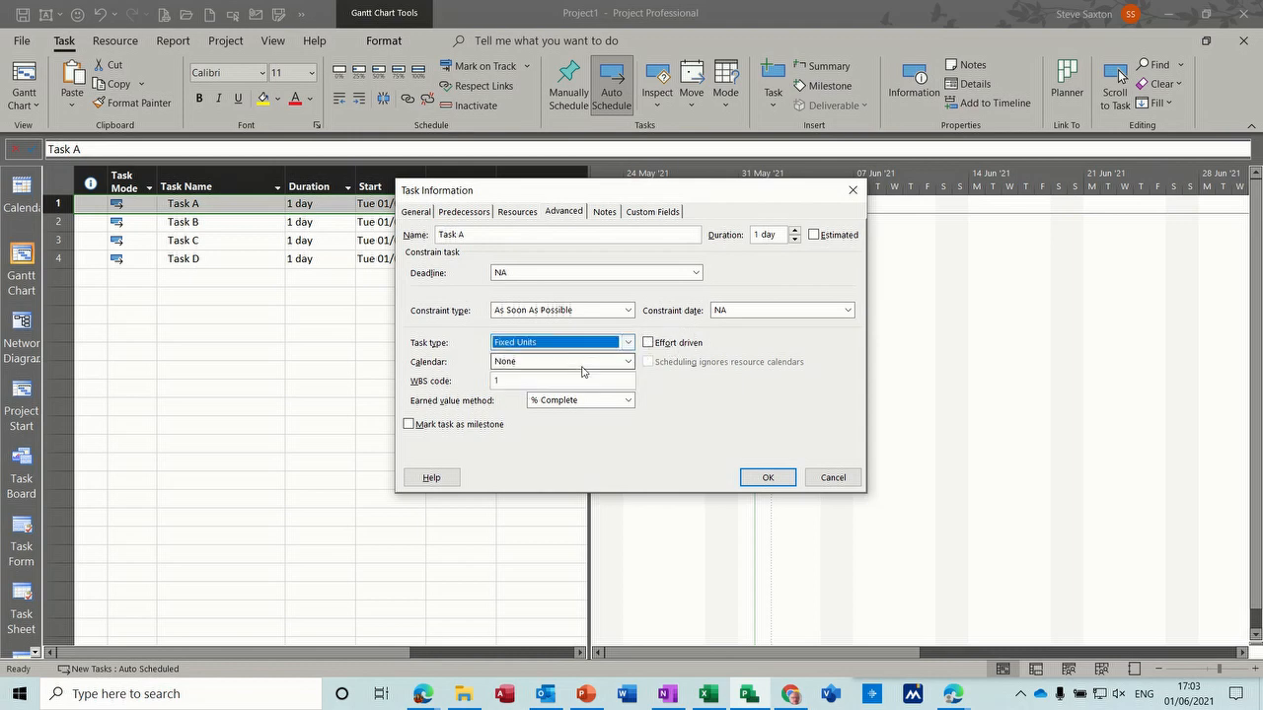
left_click(596, 345)
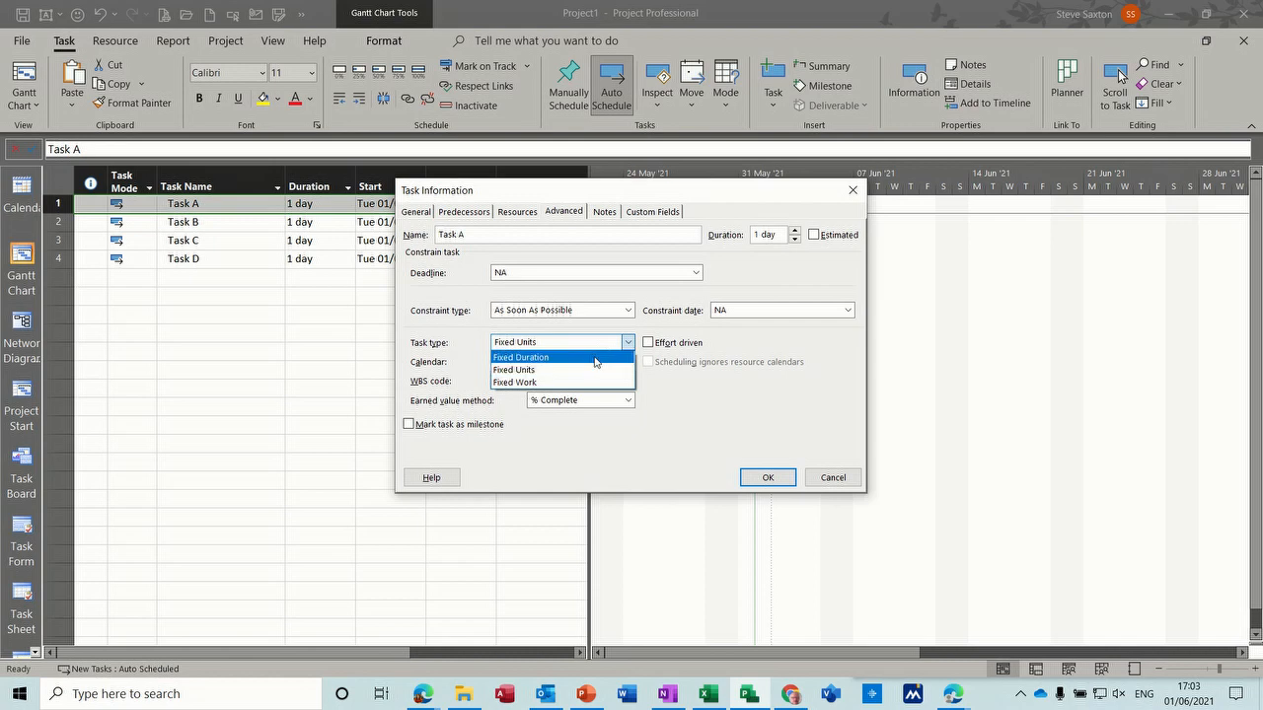
left_click(597, 356)
left_click(628, 347)
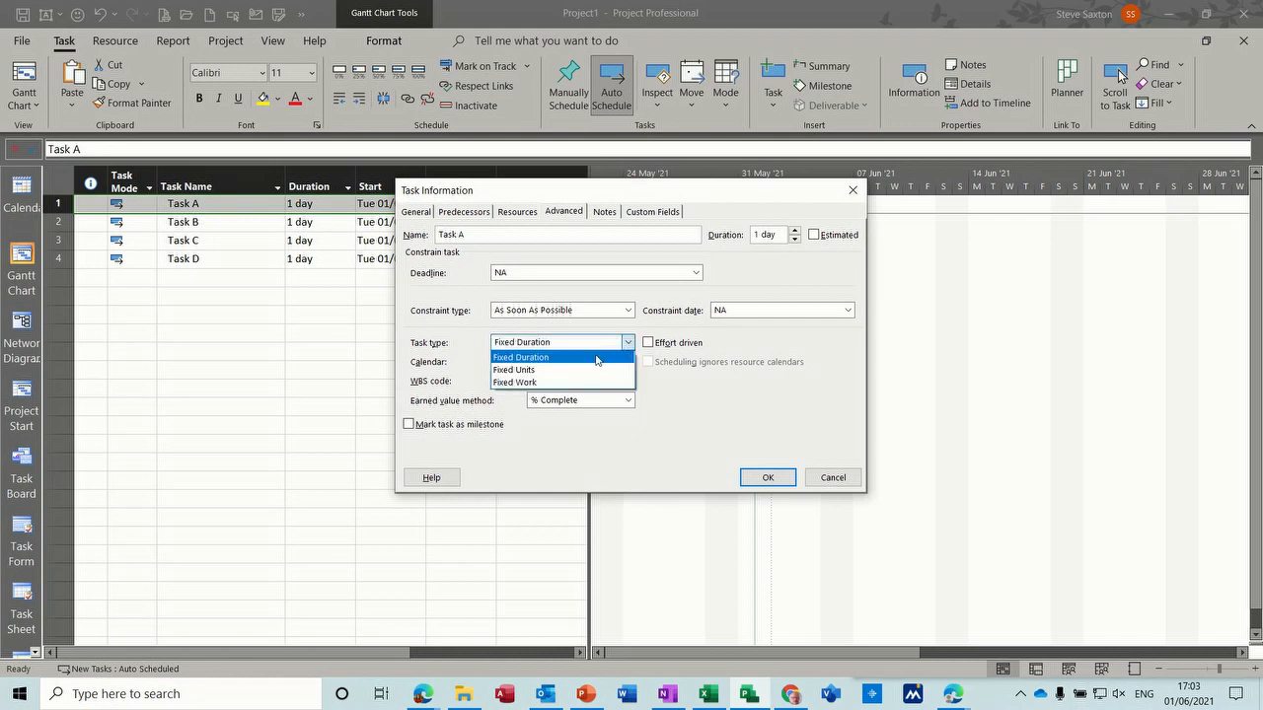
left_click(547, 383)
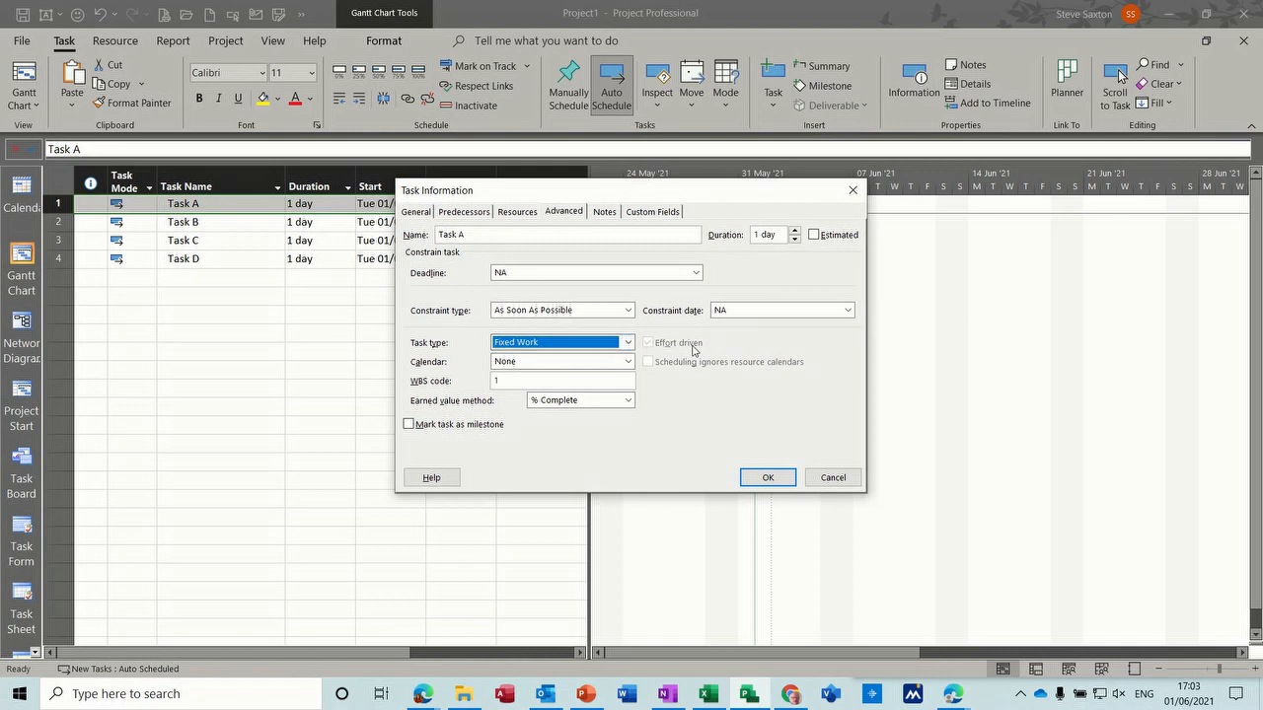
- Set Task A's task type to Fixed Units with effort-driven scheduling turned off, and accept the task information
left_click(629, 343)
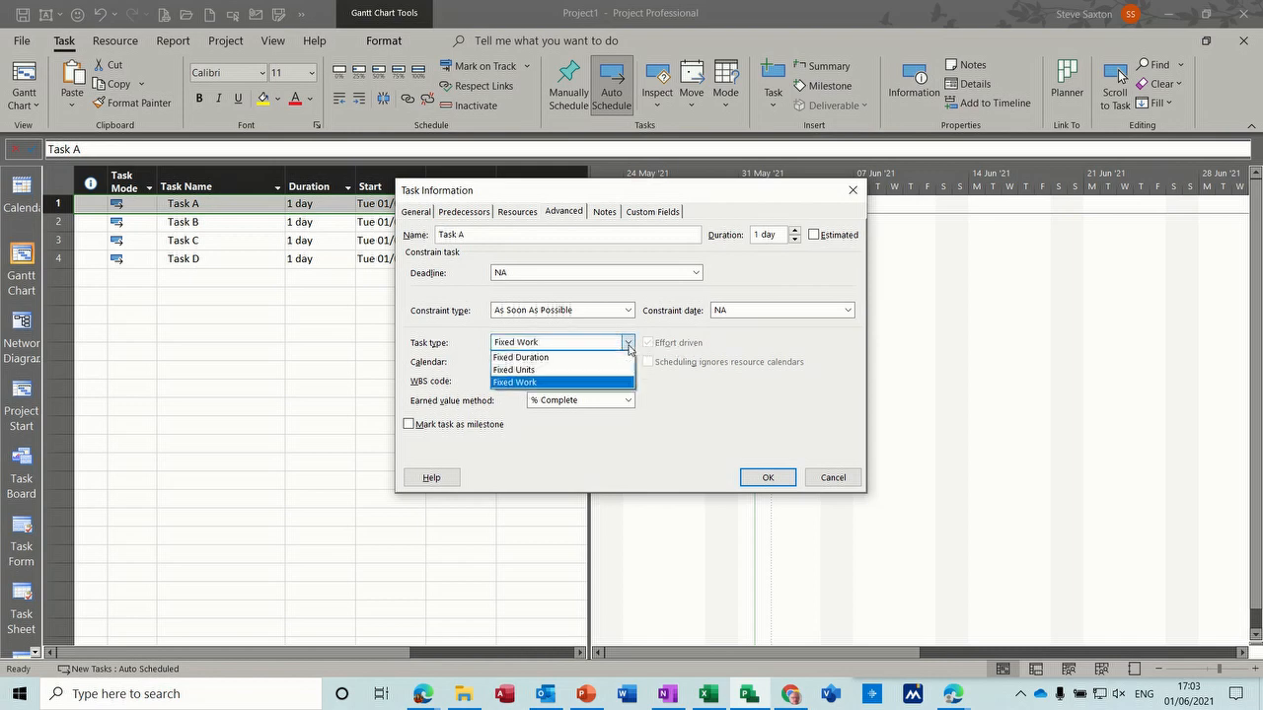
left_click(596, 370)
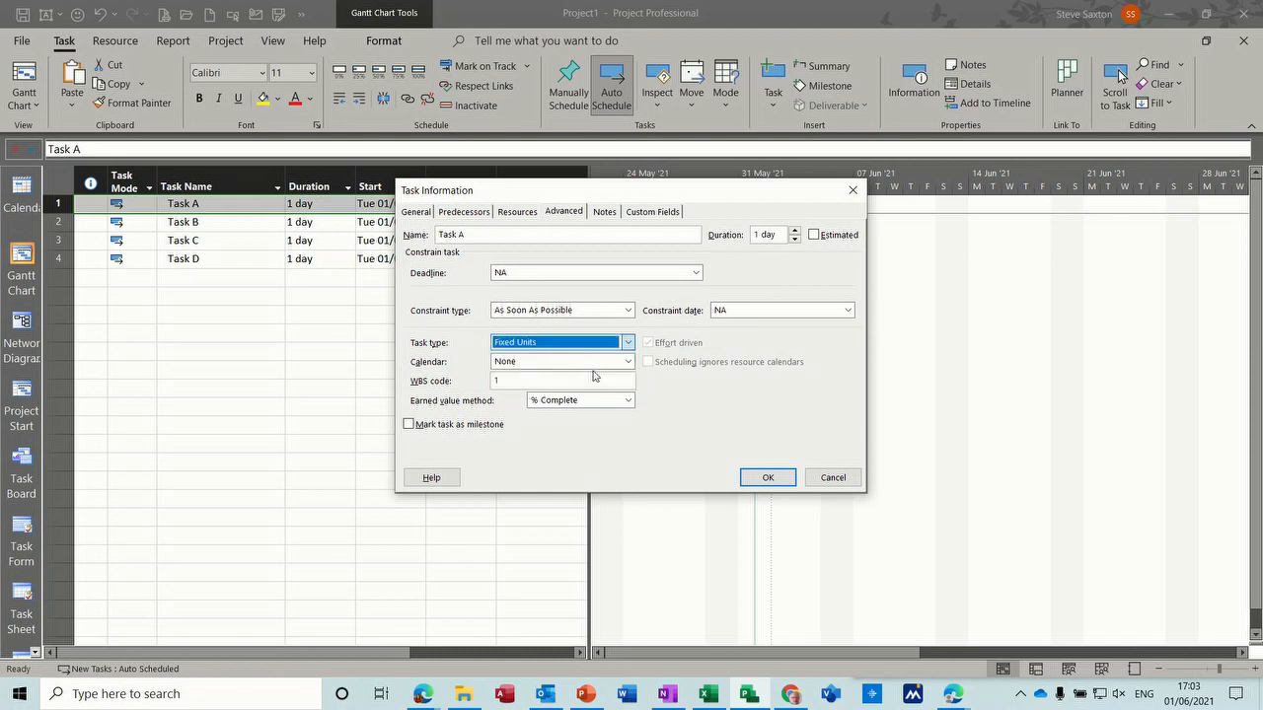
left_click(650, 343)
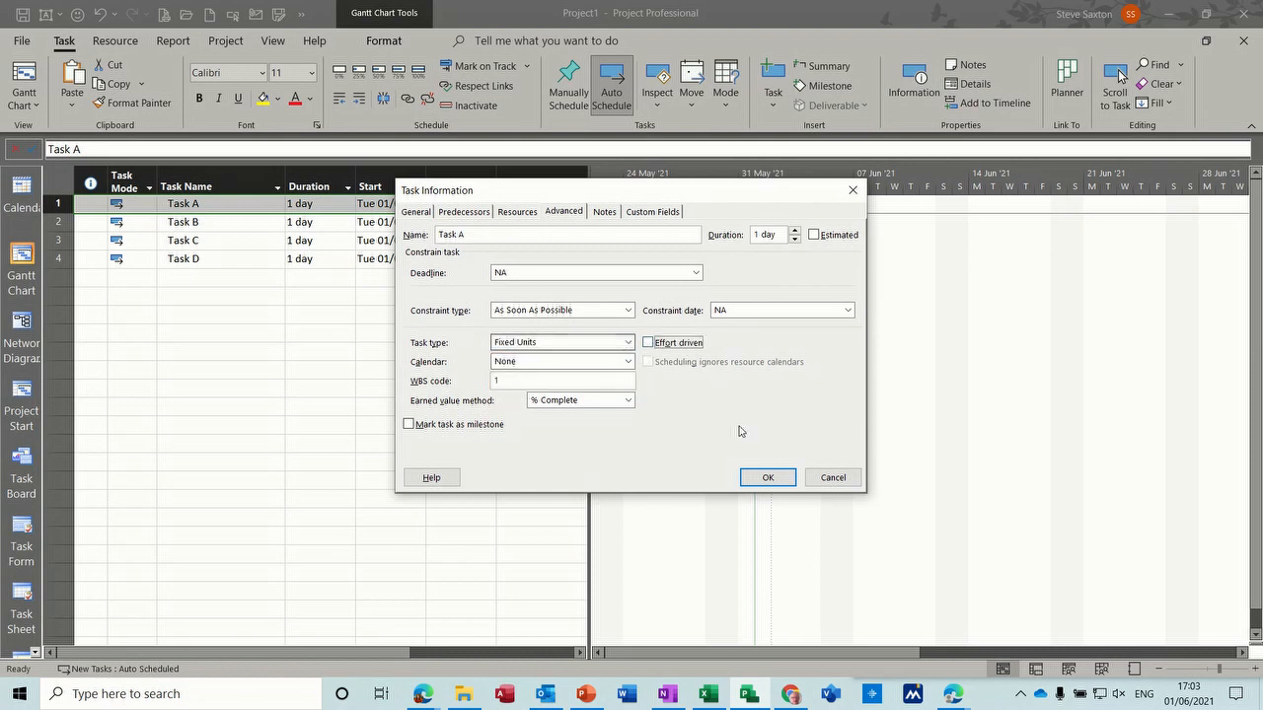
left_click(760, 479)
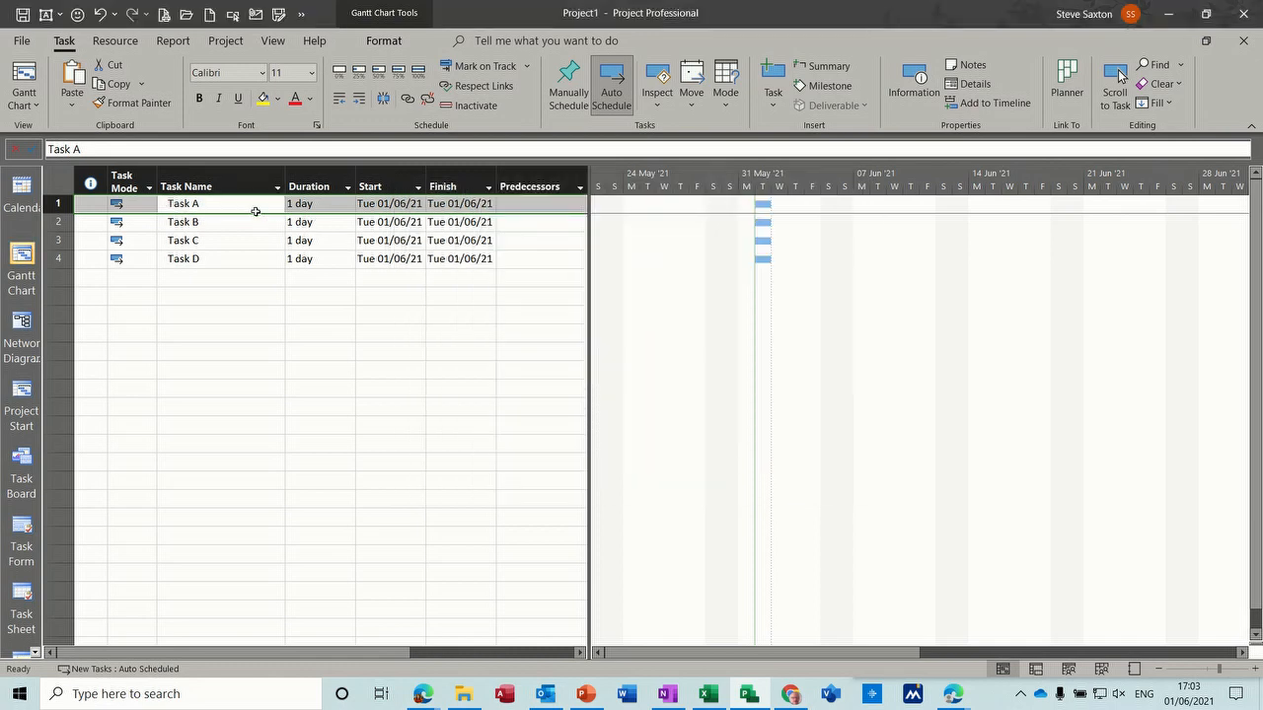
- Open the resource assignment dialog for Task A and place it closer to the task table
left_click(245, 206)
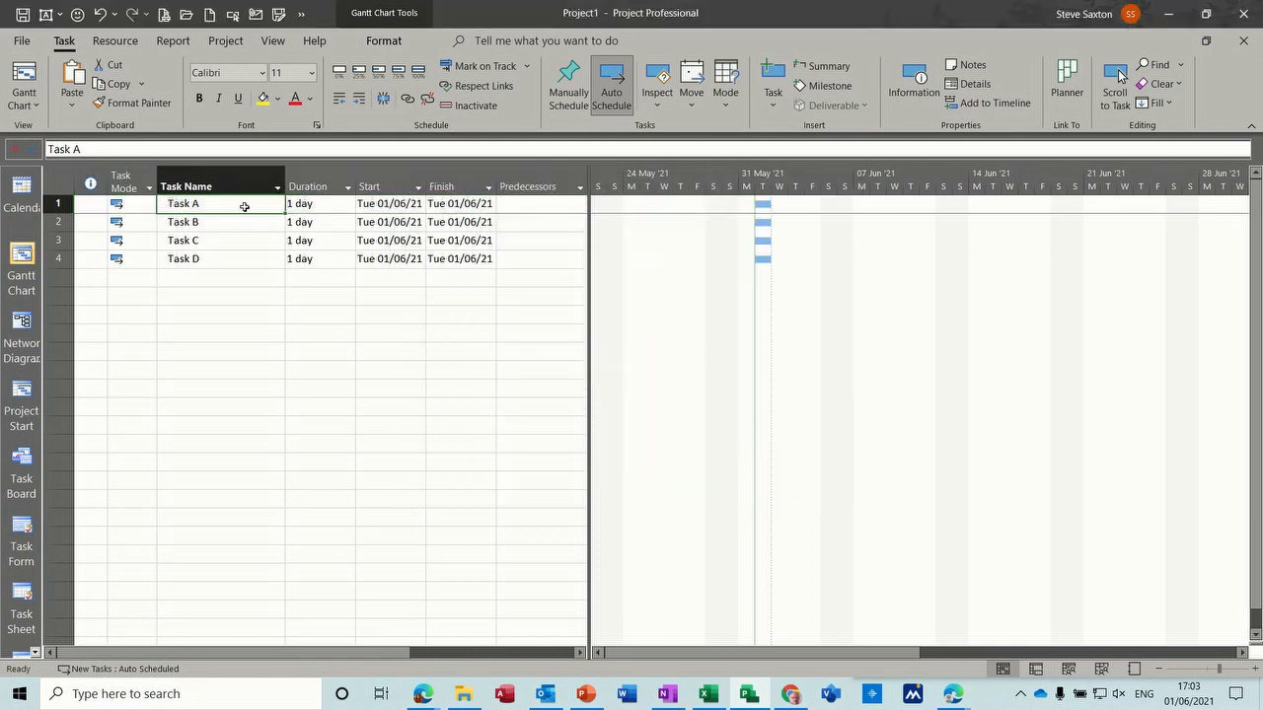
left_click(117, 41)
left_click(87, 84)
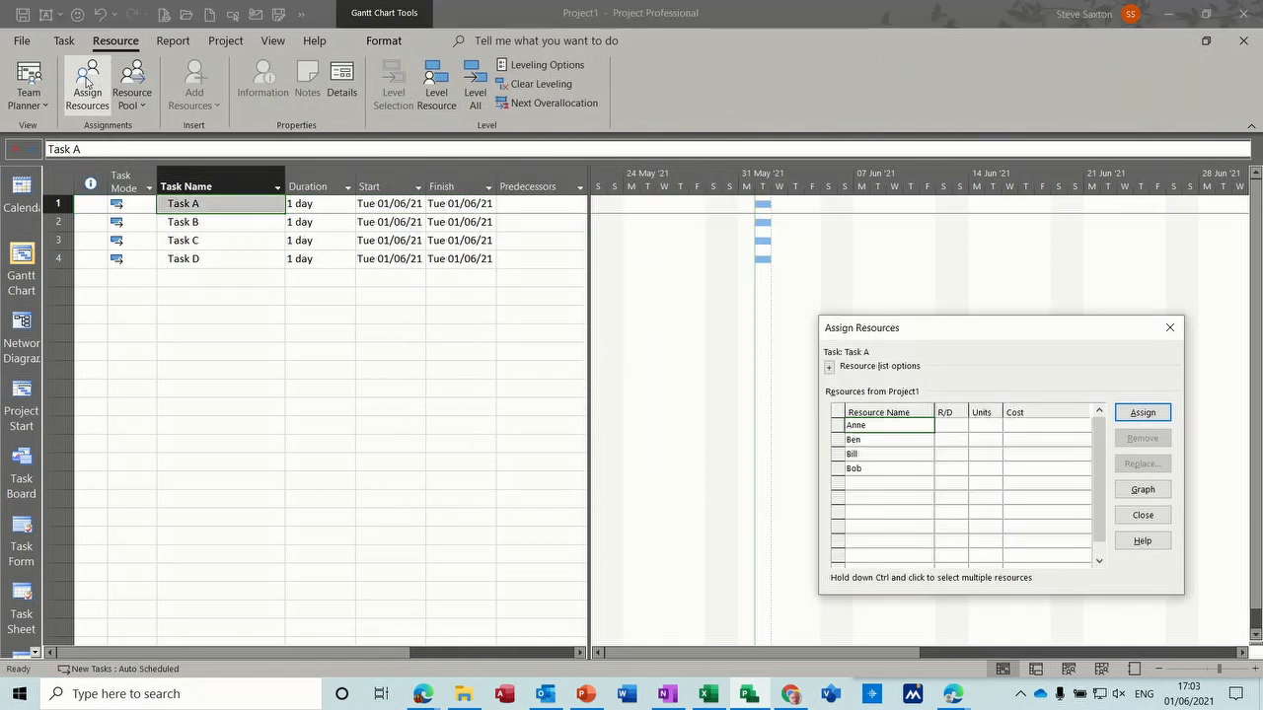
left_click_drag(938, 336, 662, 296)
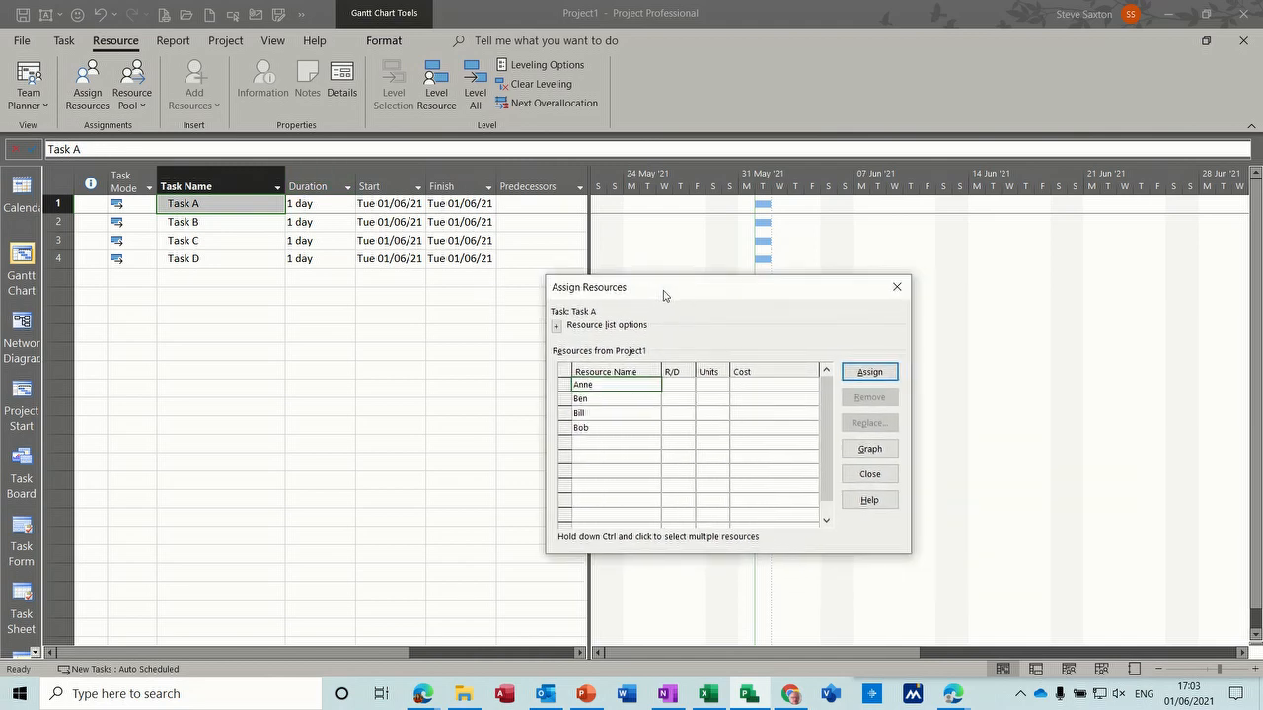
- Assign the first and second listed resources to Task A, one at a time
left_click(848, 373)
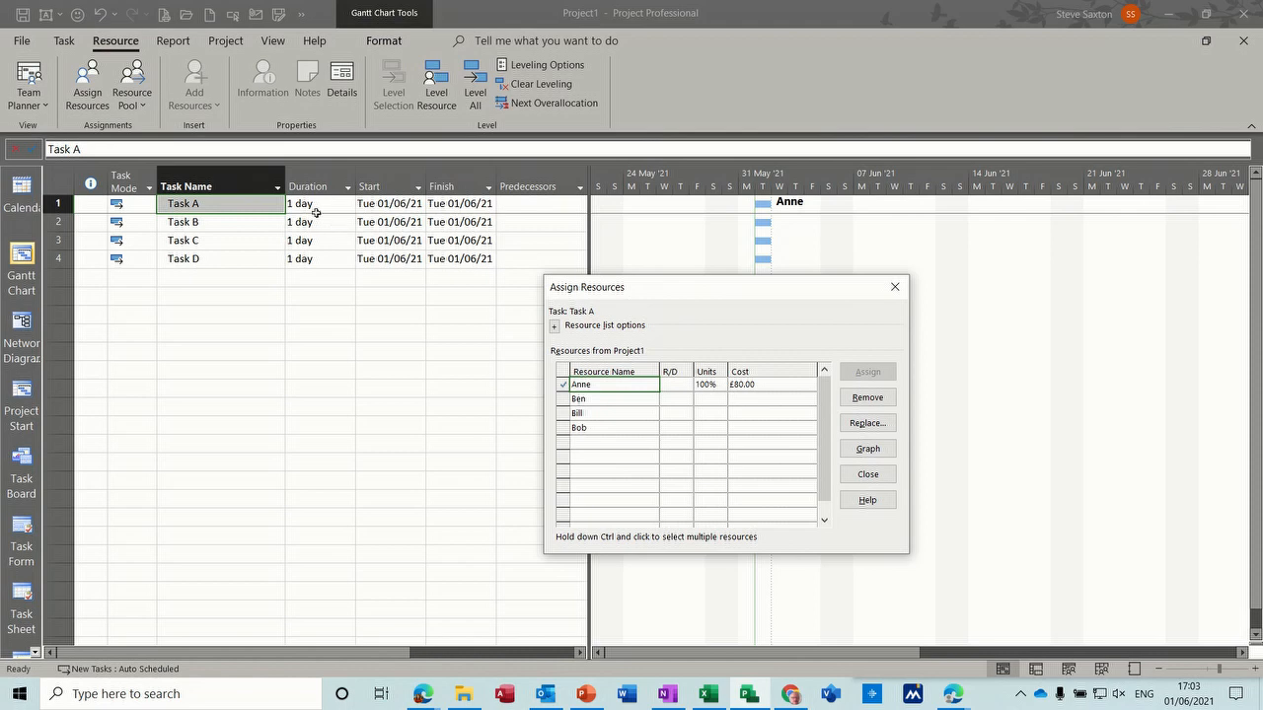
left_click(595, 398)
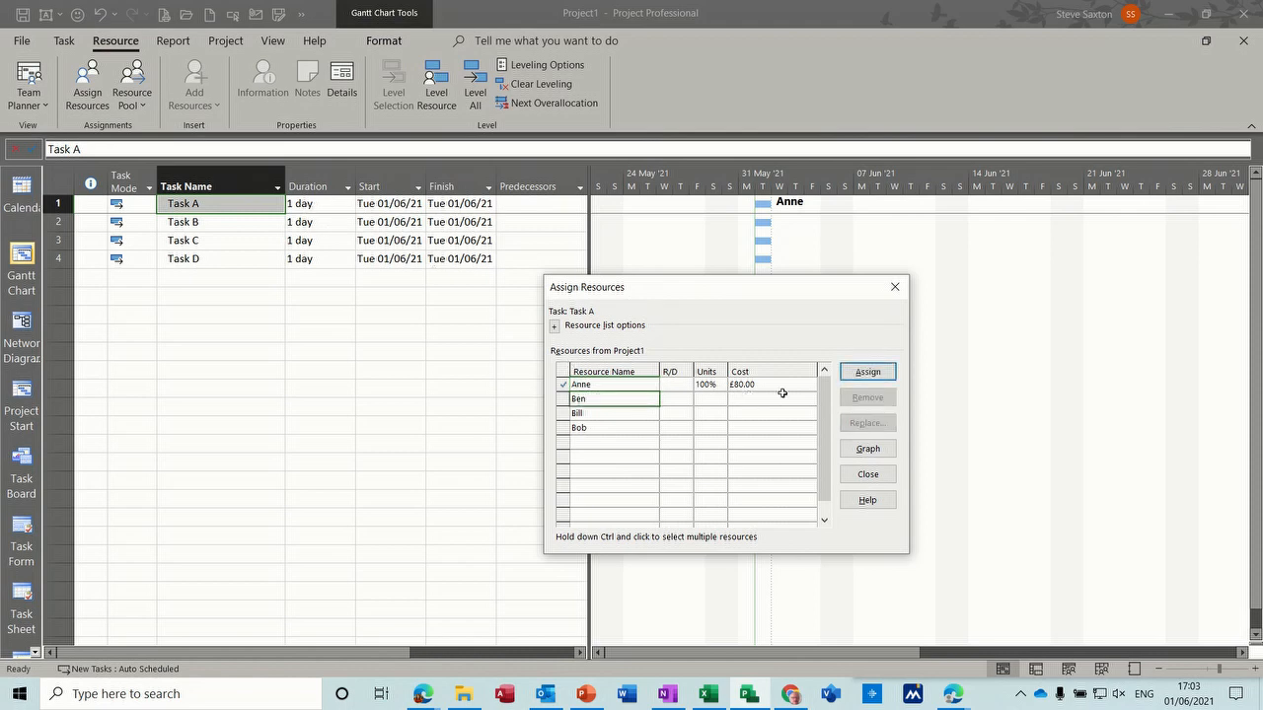
left_click(856, 382)
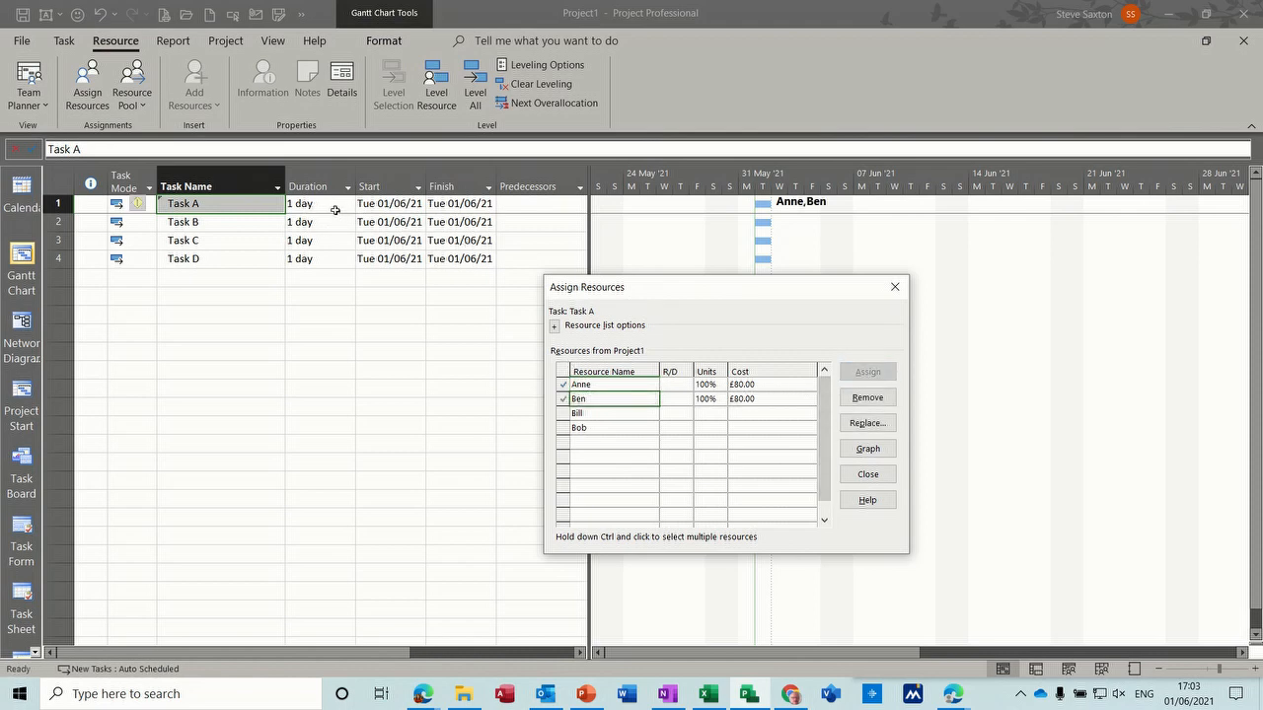
- Remove both assigned resources from Task A
left_click(591, 384)
left_click(595, 399, "ctrl")
left_click(849, 402)
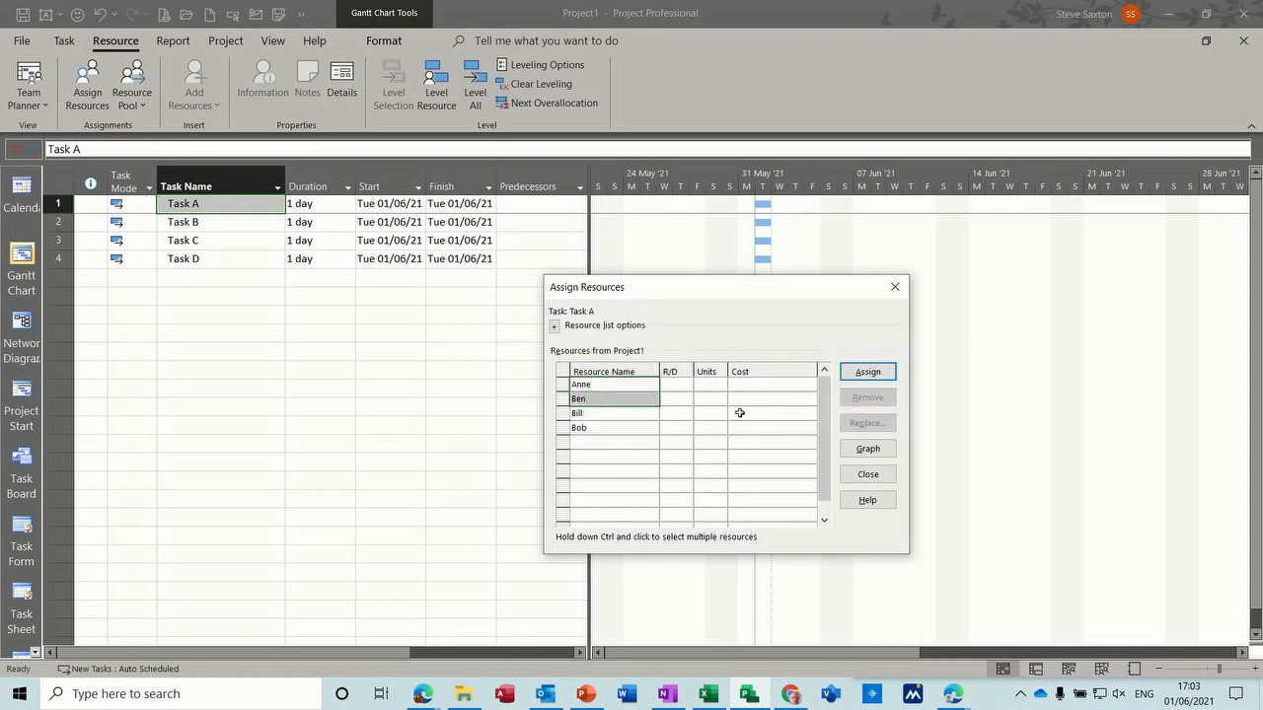
- Assign the first two listed resources to Task A together, and add the third listed resource separately
left_click(643, 416)
left_click_drag(616, 383, 615, 400)
left_click(868, 374)
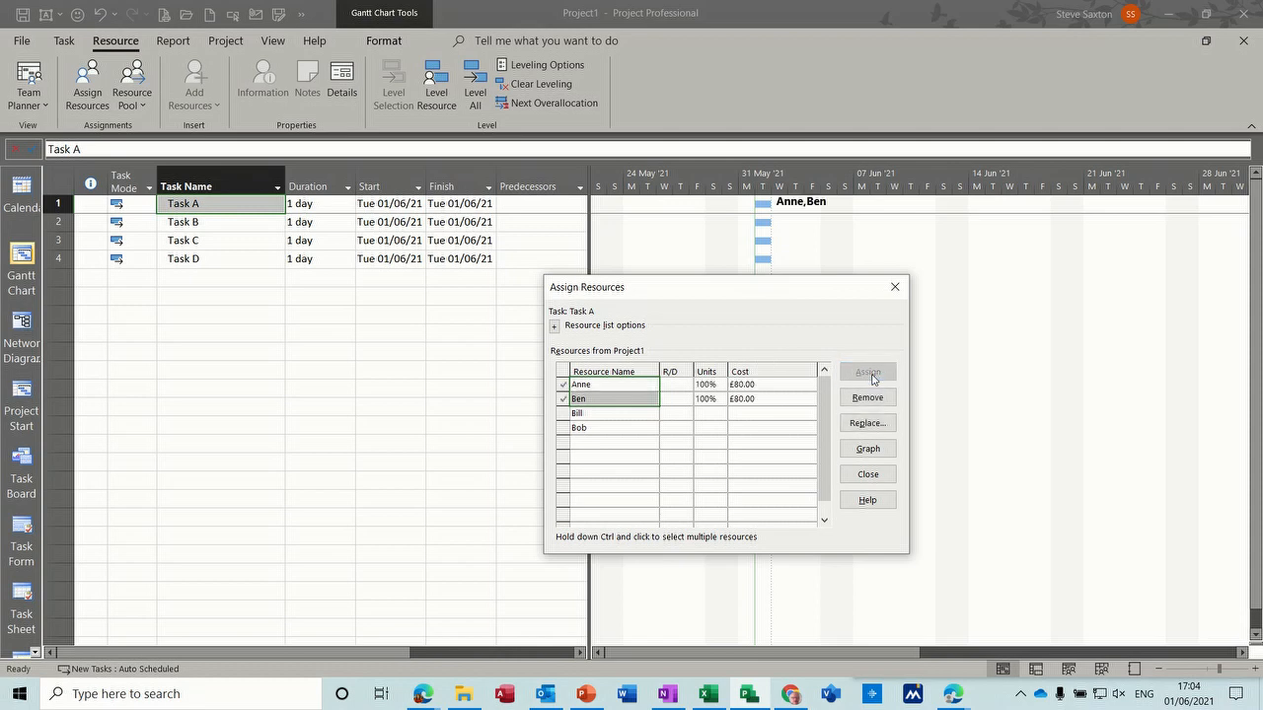
left_click(613, 415)
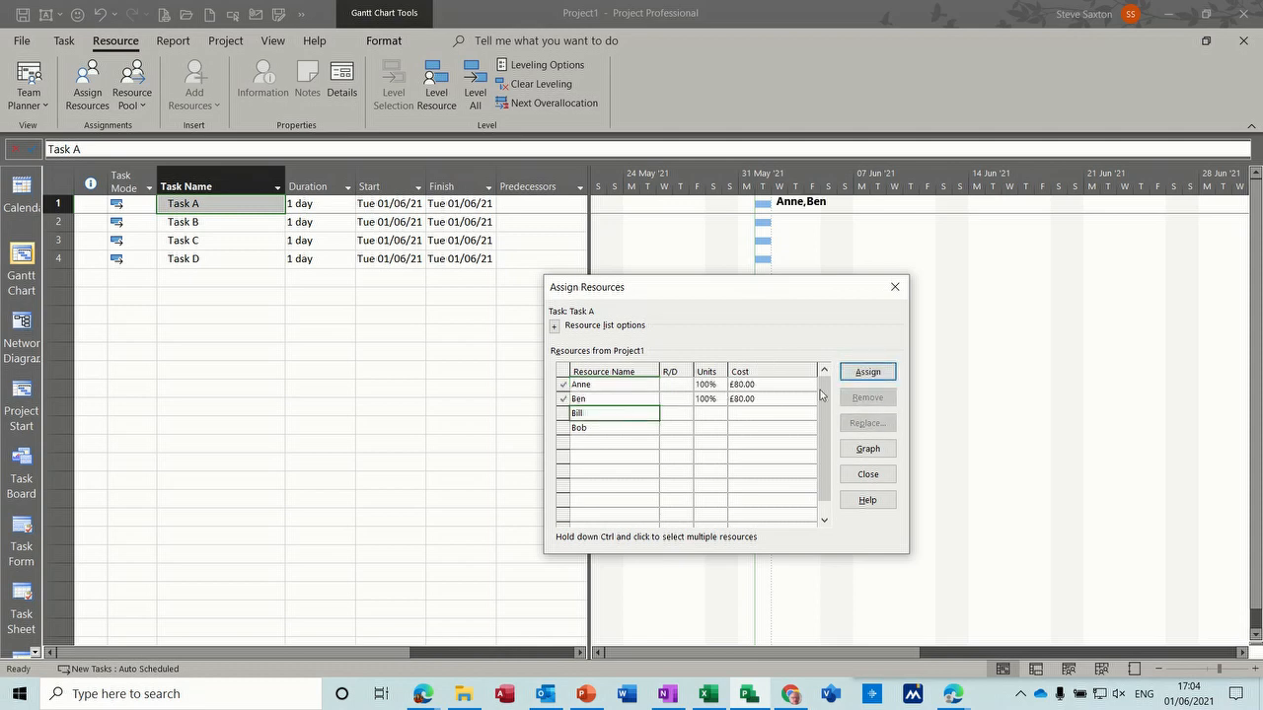
left_click(872, 376)
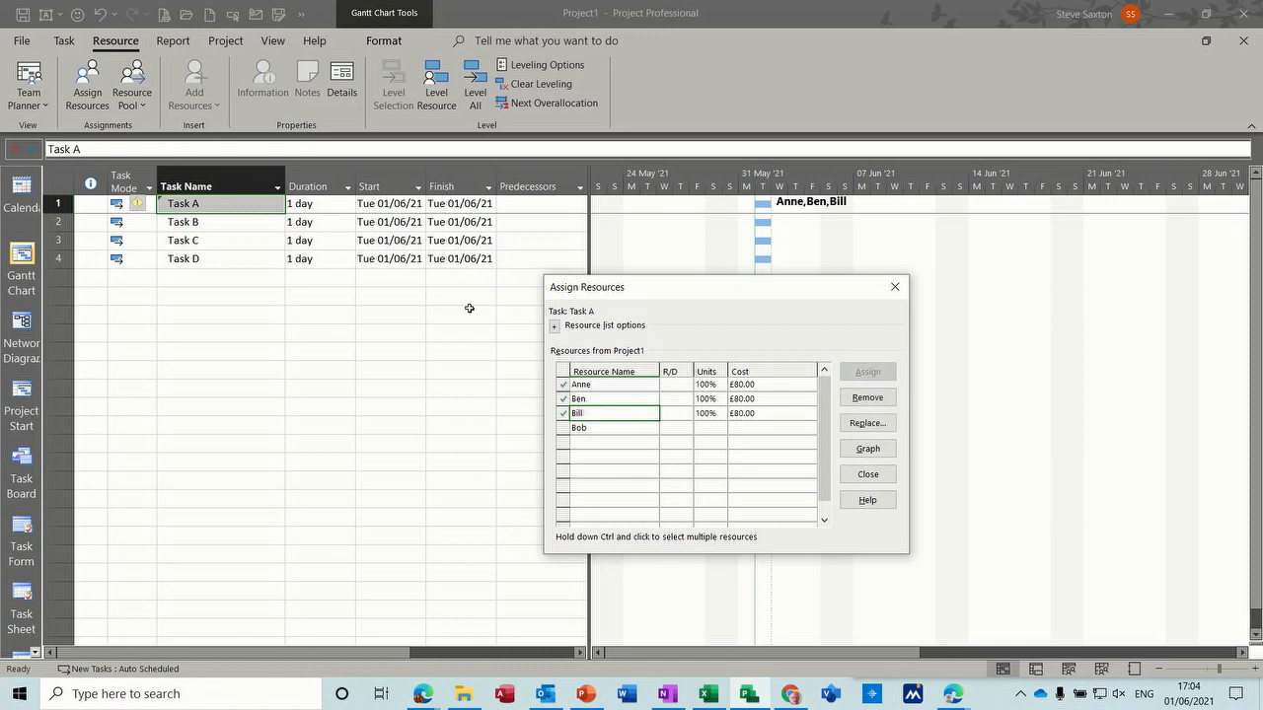
- Remove all three assigned resources from Task A and assign only the first listed resource
left_click_drag(607, 399, 608, 416)
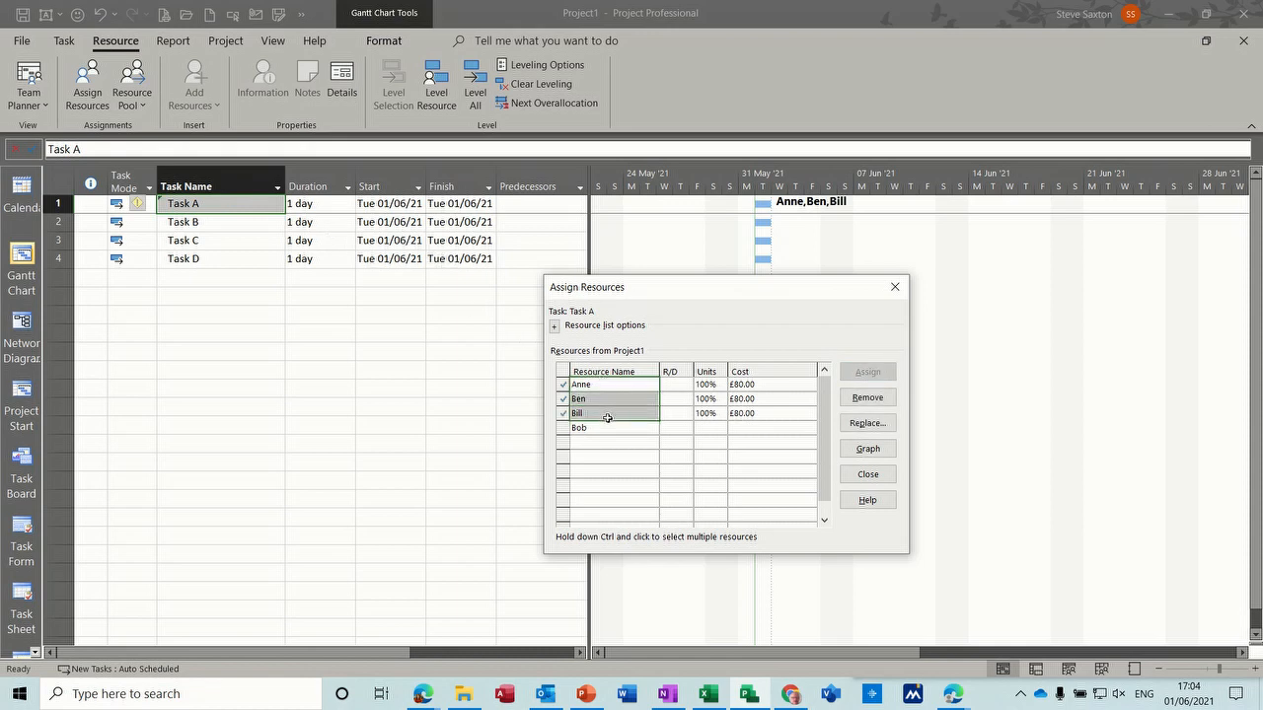
left_click(864, 401)
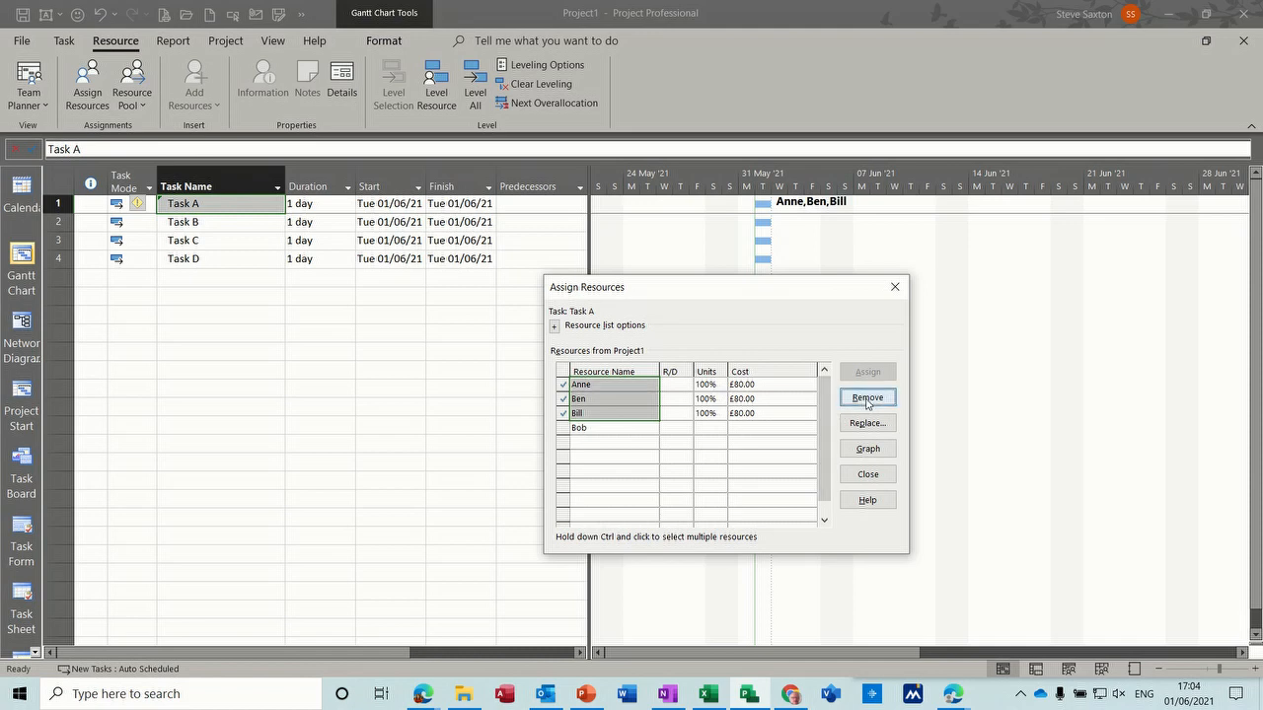
left_click(590, 387)
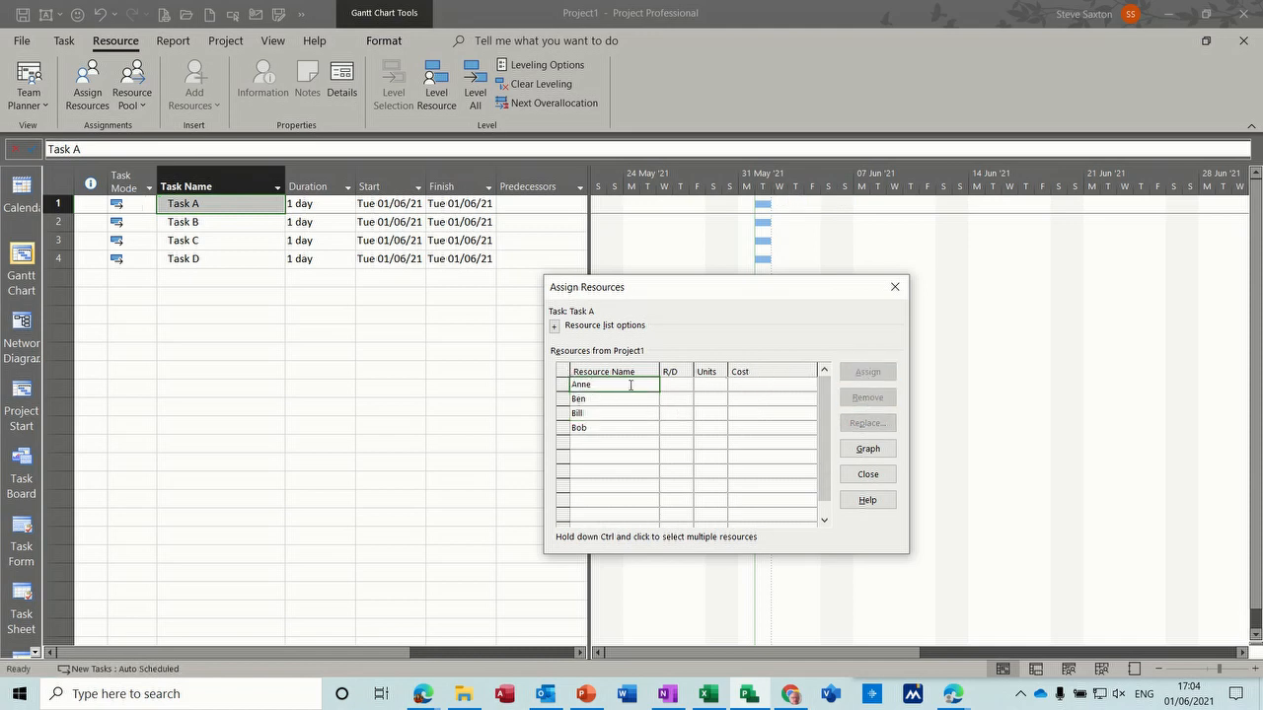
left_click(618, 413)
left_click(614, 388)
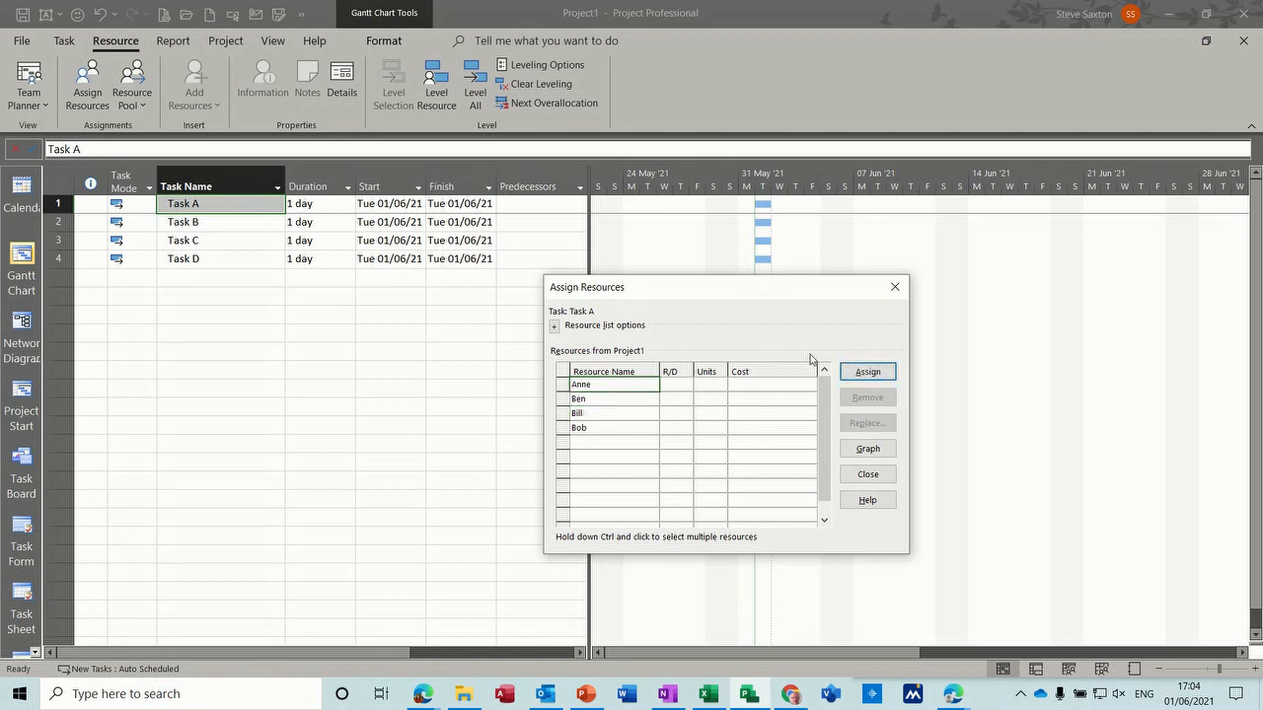
left_click(865, 373)
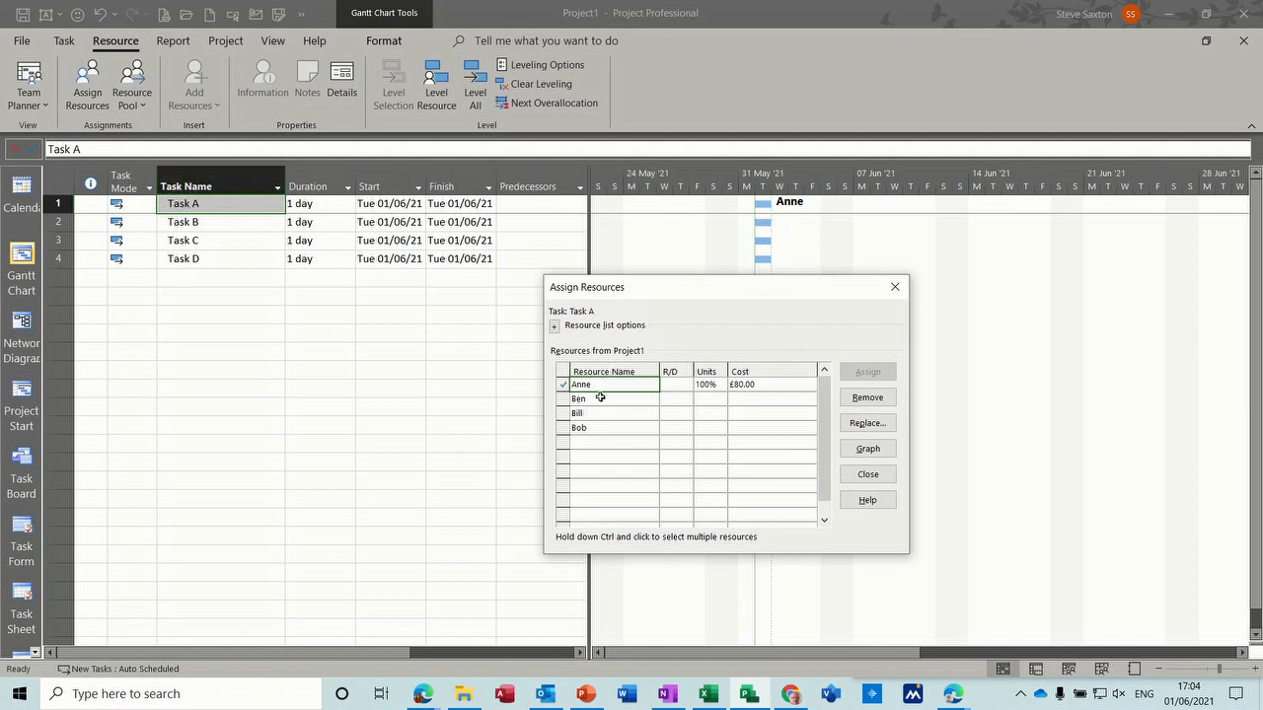
- Turn on effort-driven scheduling for Task A in its advanced task information
double_click(205, 205)
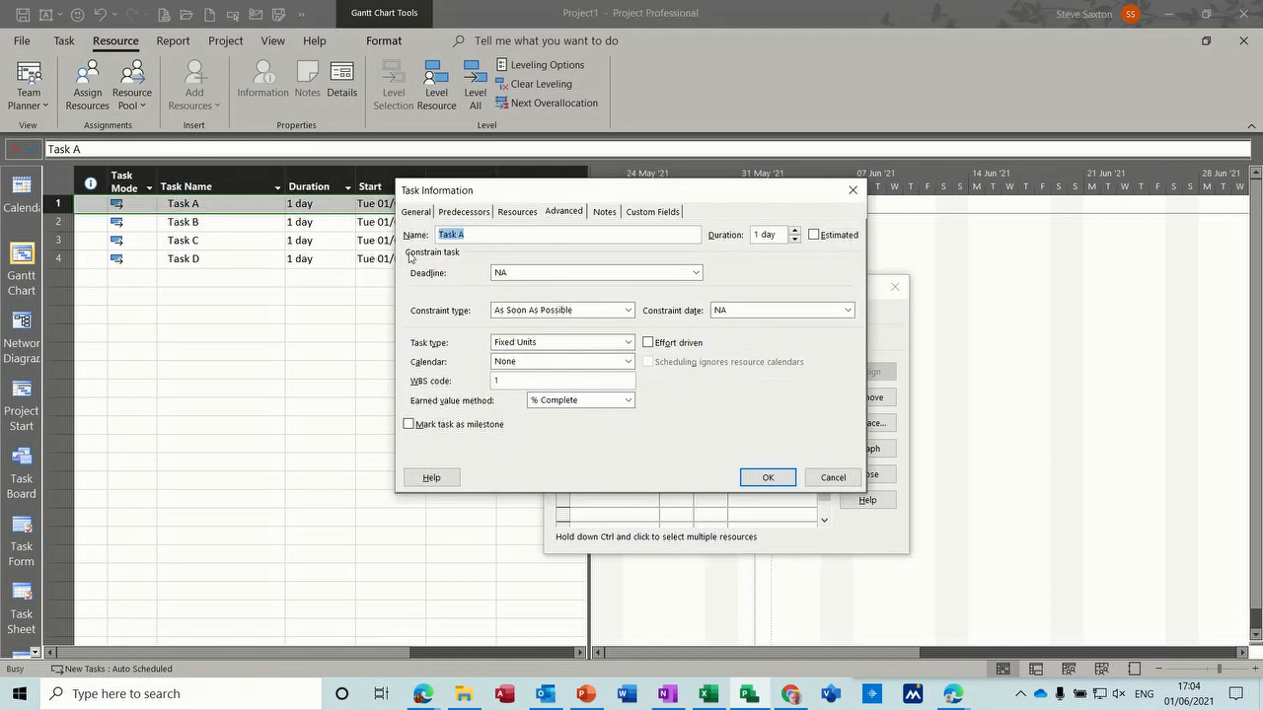
left_click(560, 212)
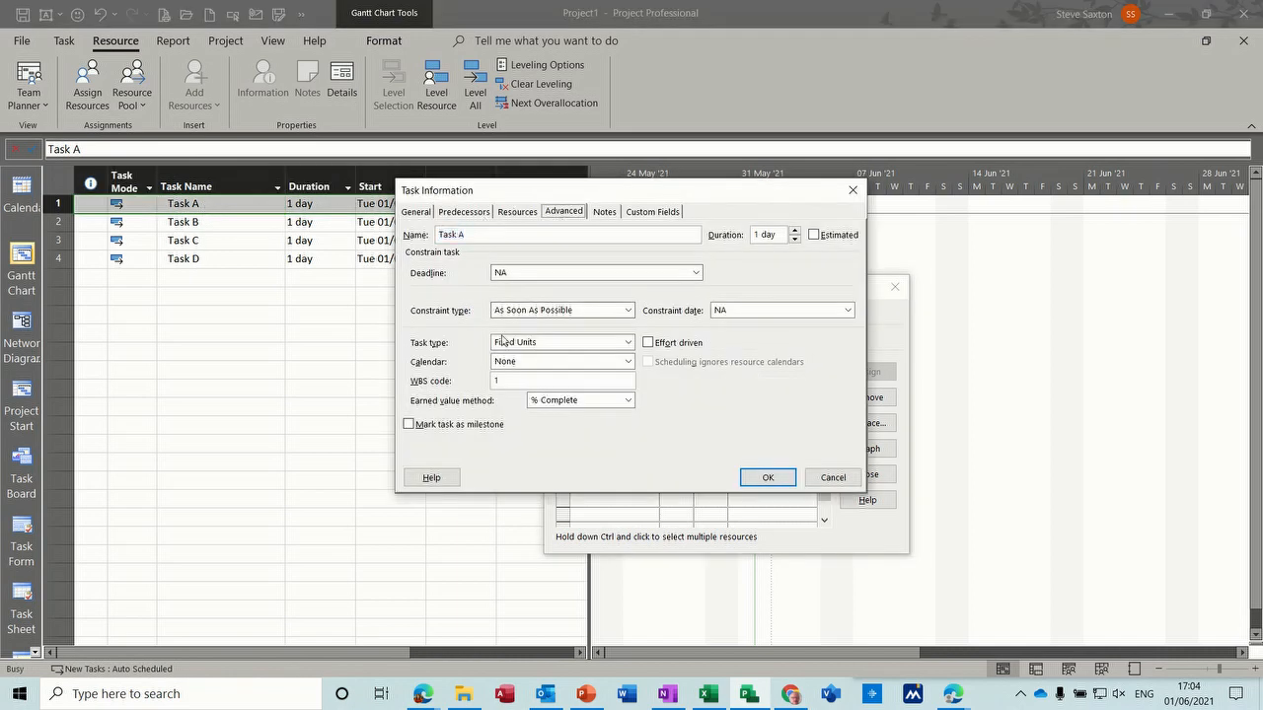
left_click(648, 344)
left_click(769, 479)
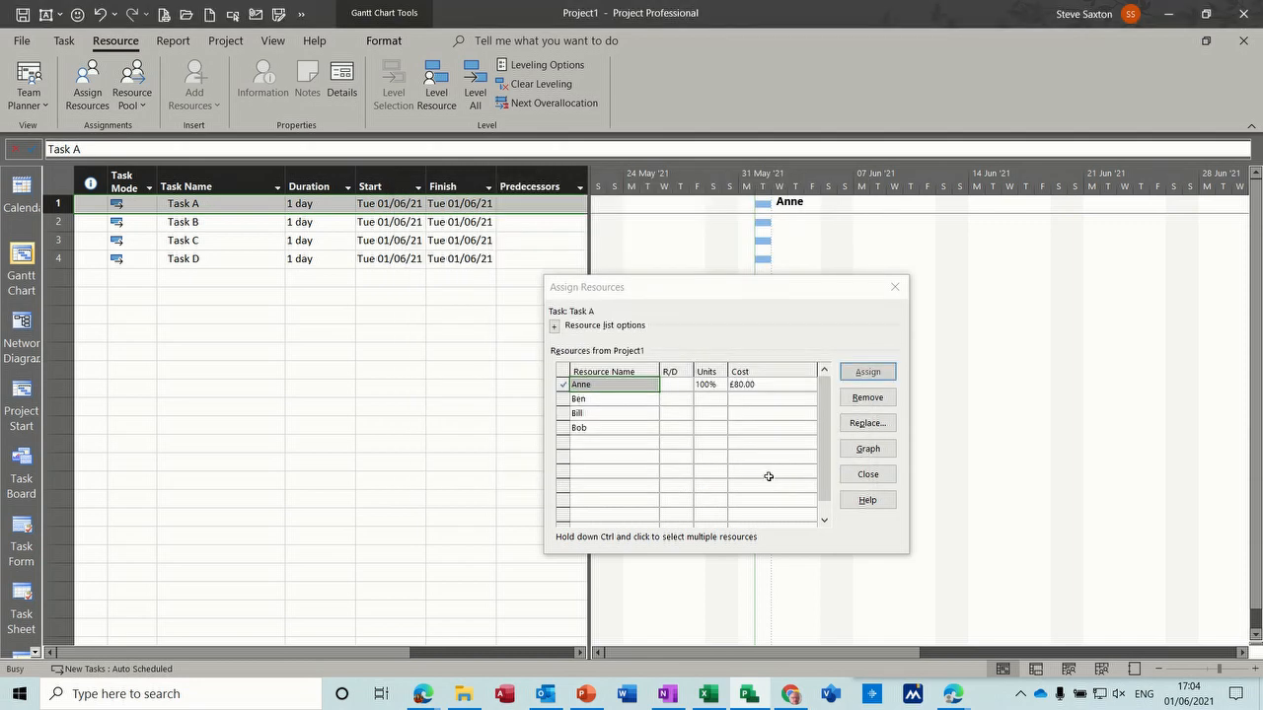
- Assign the second, third and fourth listed resources to Task A, one at a time
left_click(609, 401)
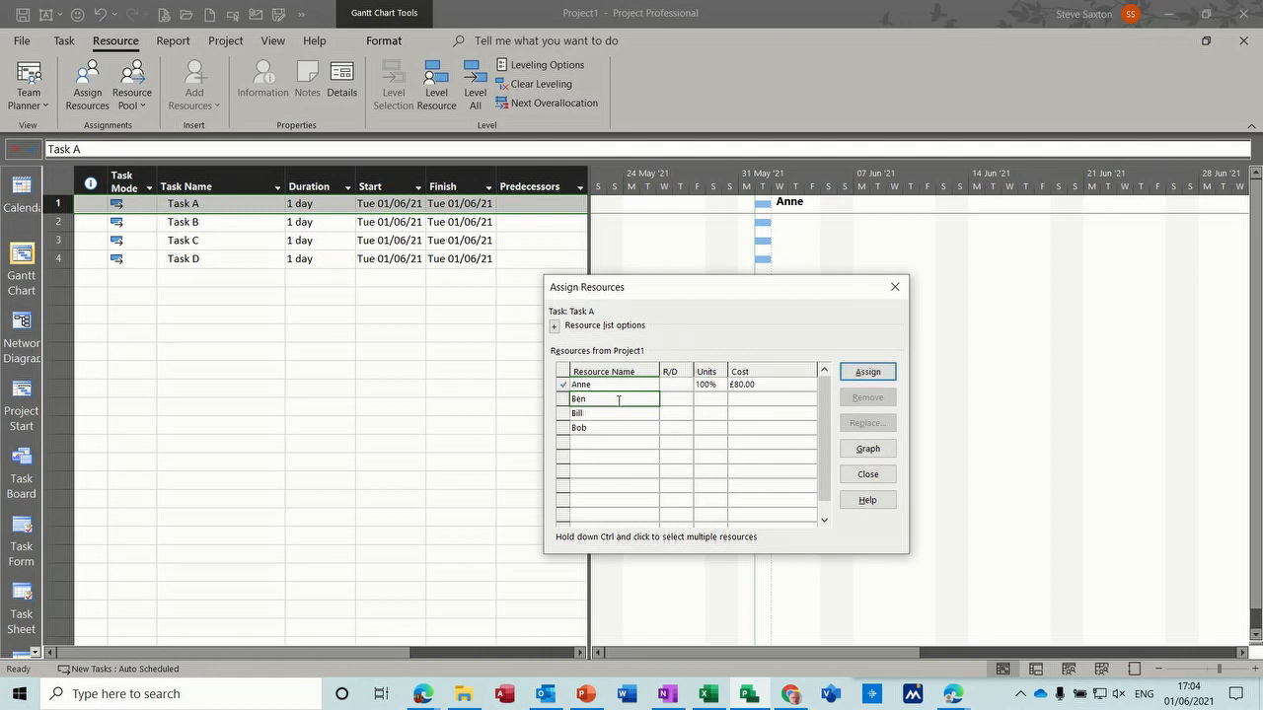
left_click(864, 375)
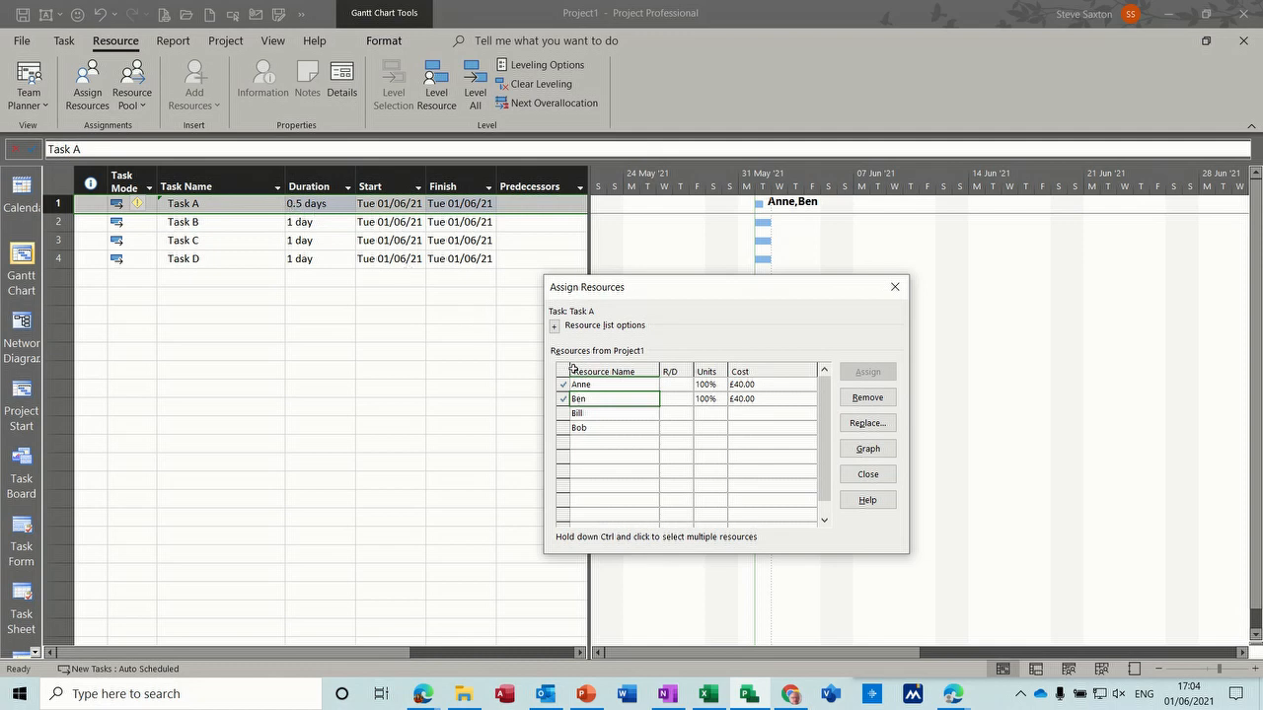
left_click(593, 413)
left_click(856, 379)
left_click(626, 426)
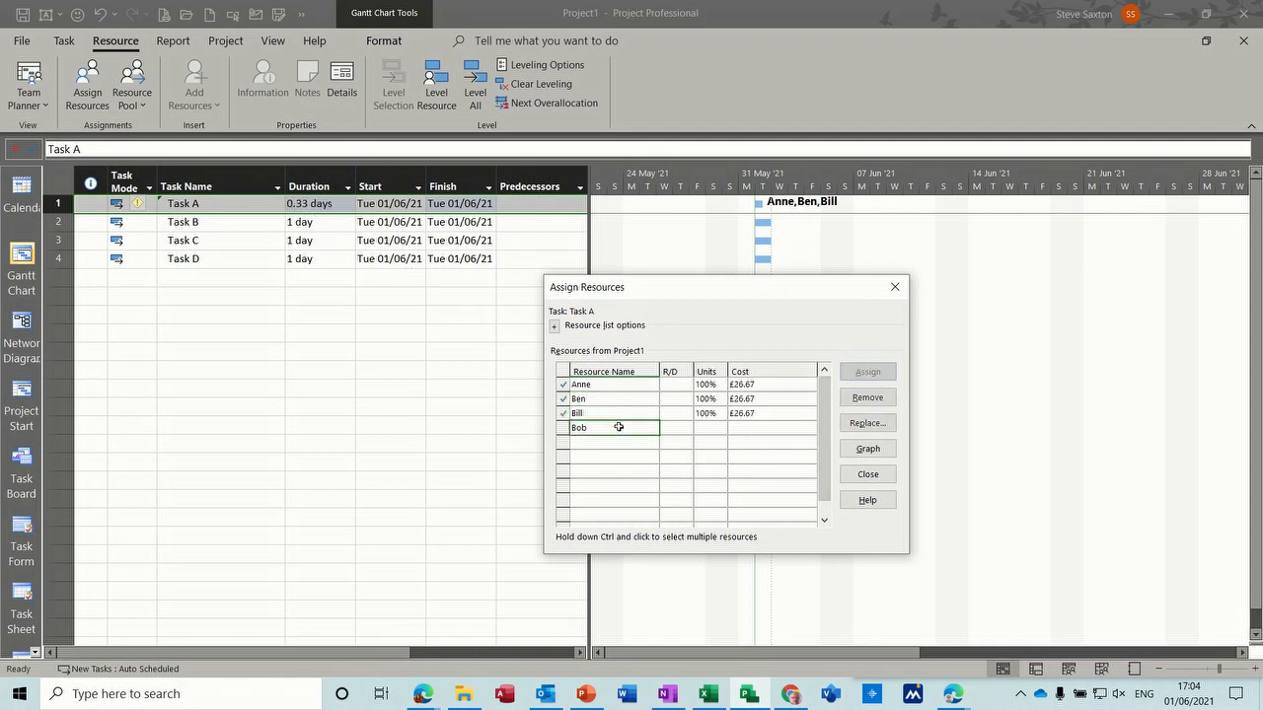
left_click(870, 377)
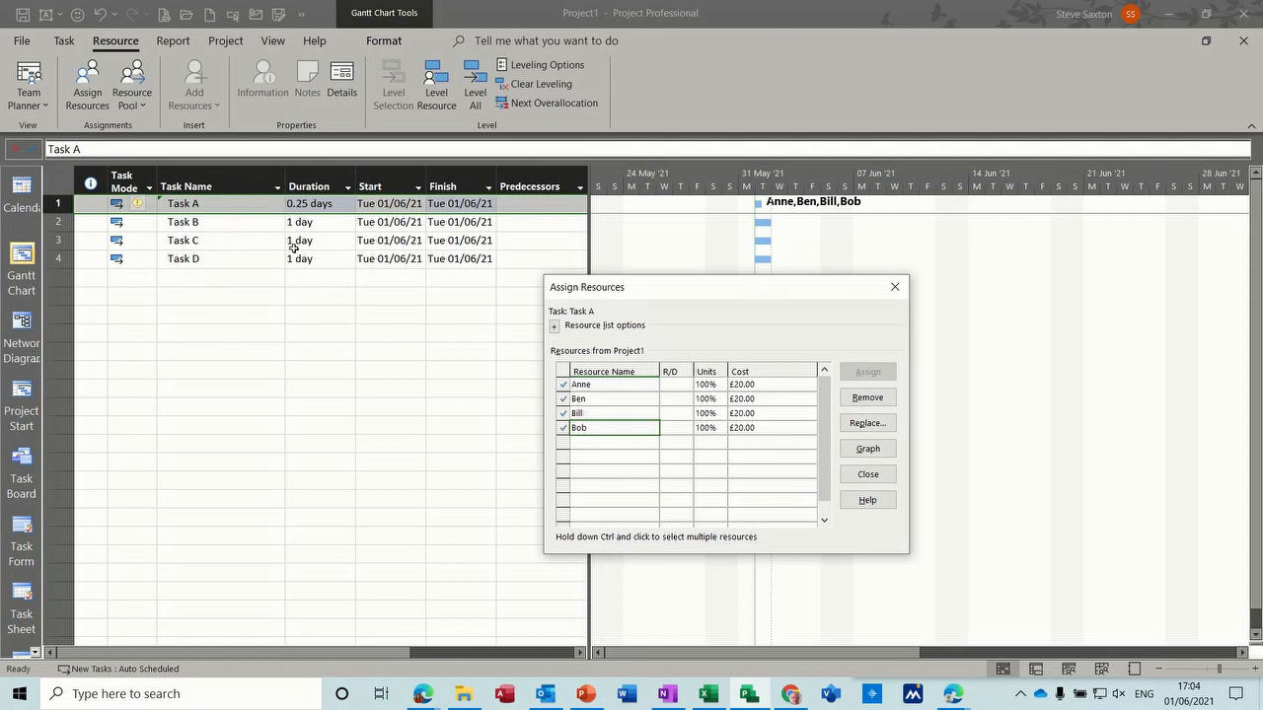
- Set Task B's task type to Fixed Duration in its advanced task information
left_click(212, 225)
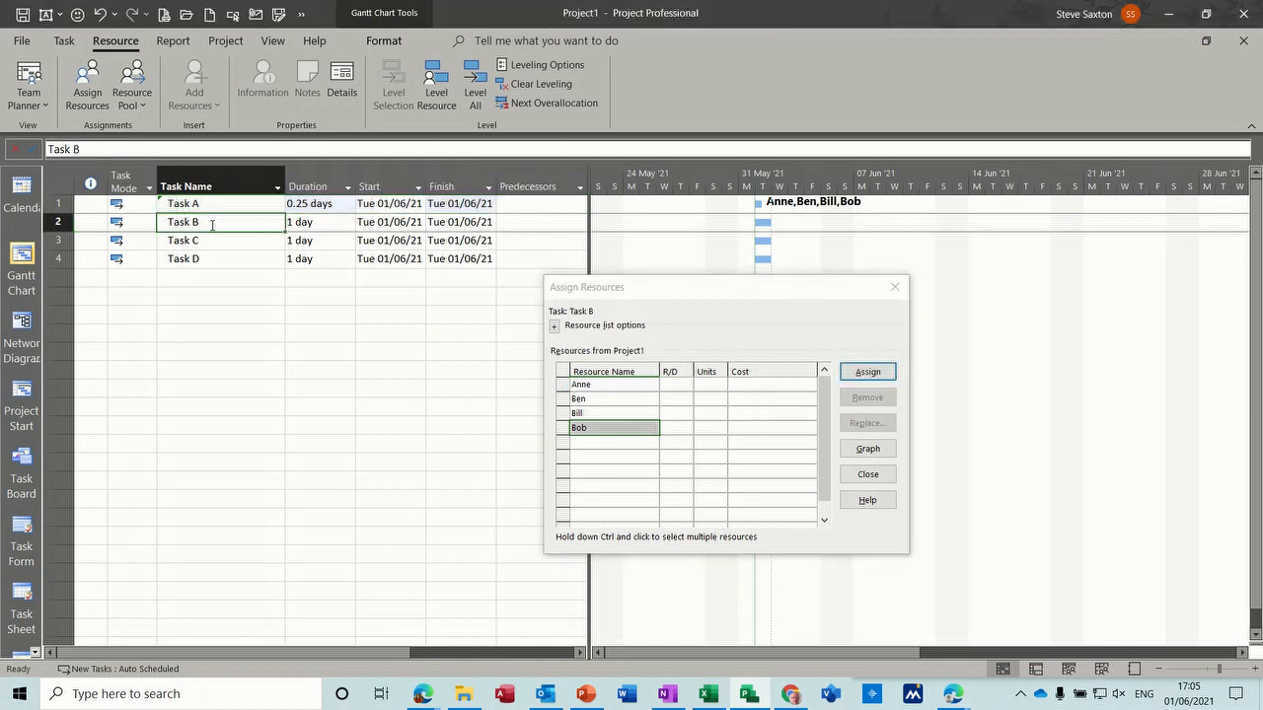
double_click(241, 224)
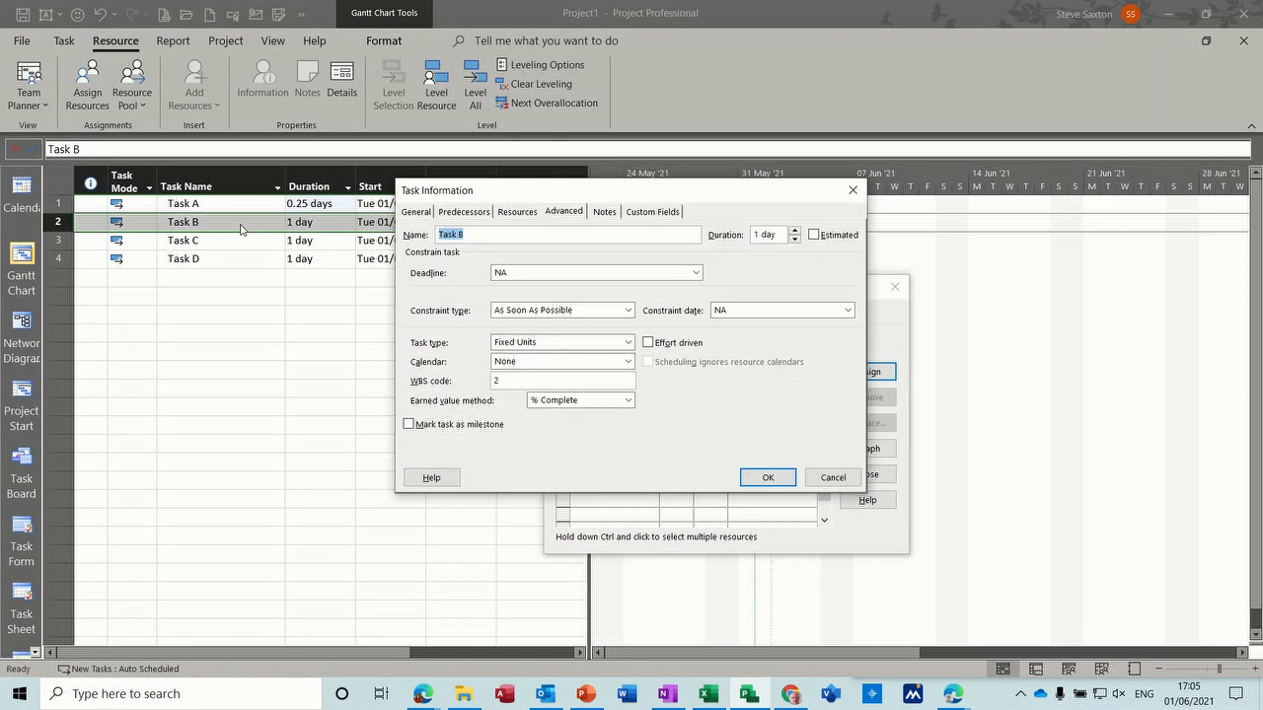
left_click(621, 344)
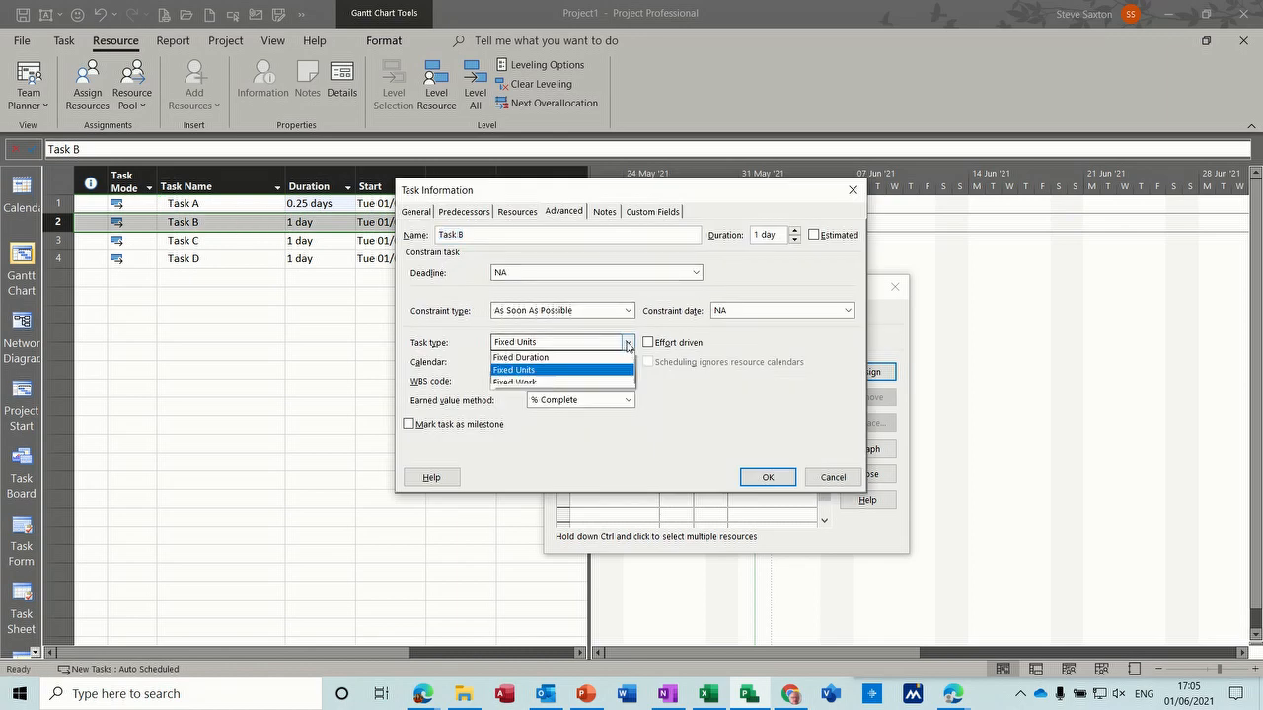
left_click(609, 357)
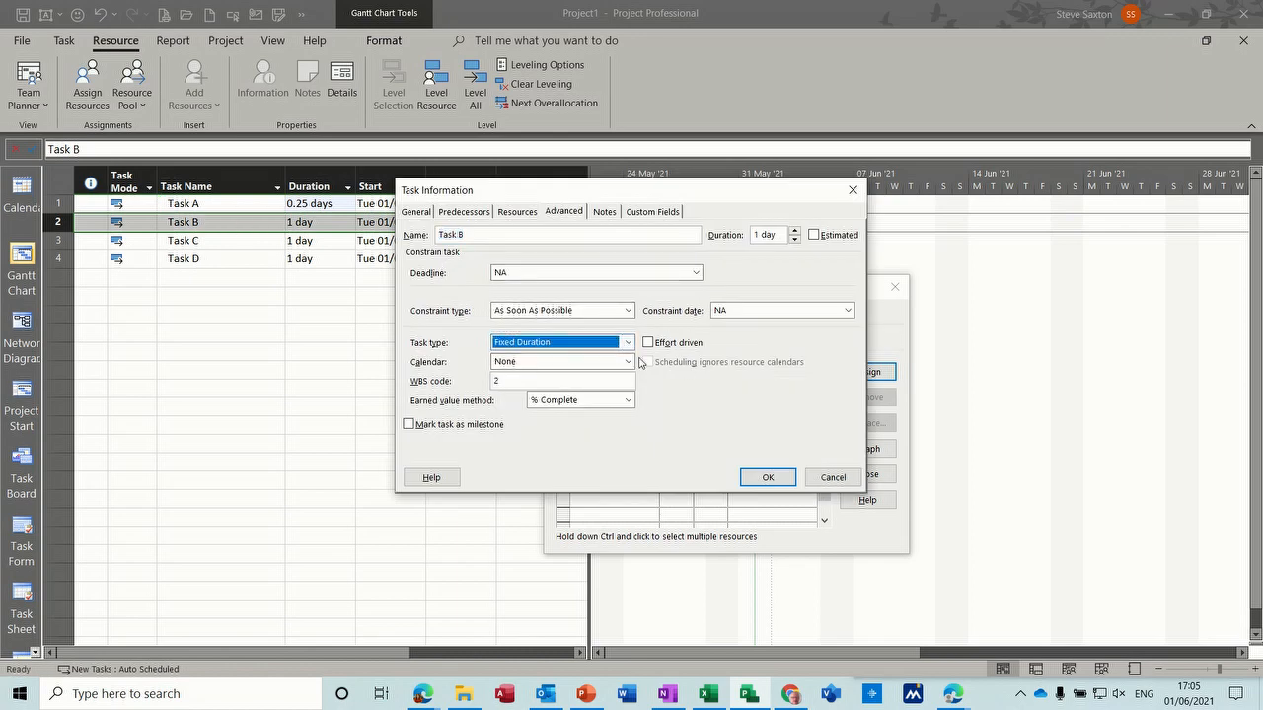
left_click(766, 478)
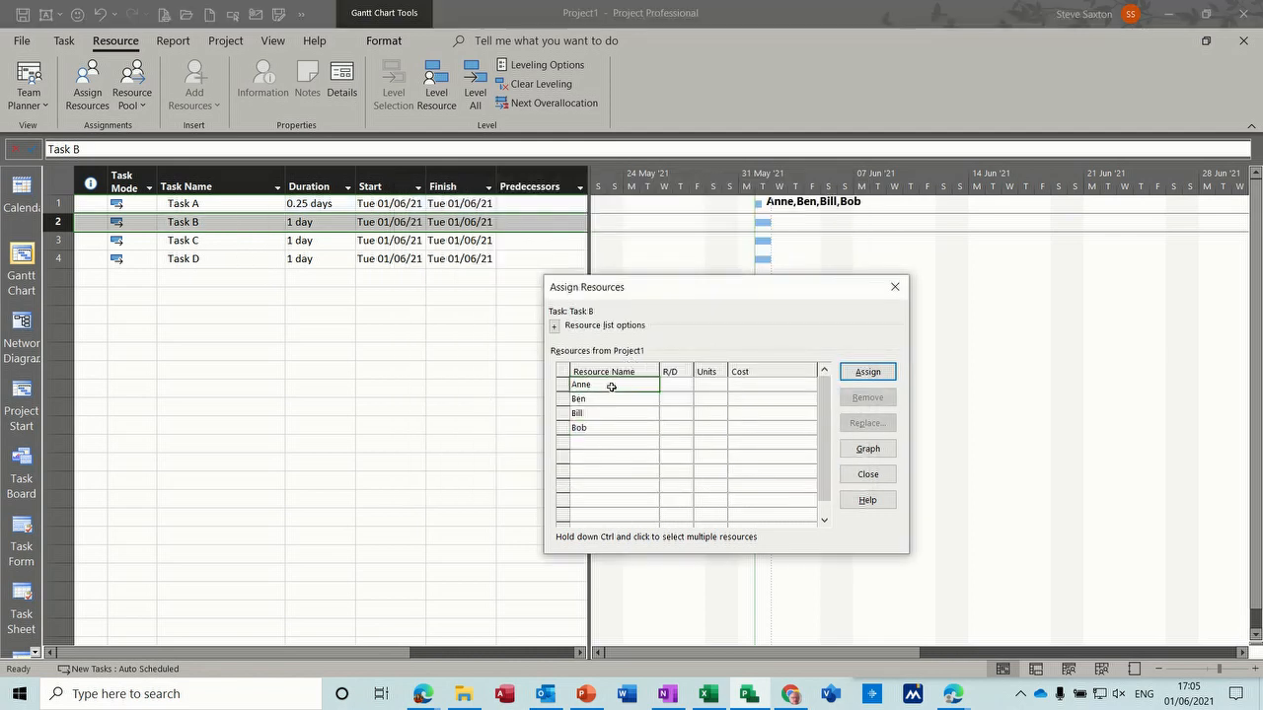
- Assign the first two listed resources to Task B one at a time, and remove both assignments
left_click(854, 377)
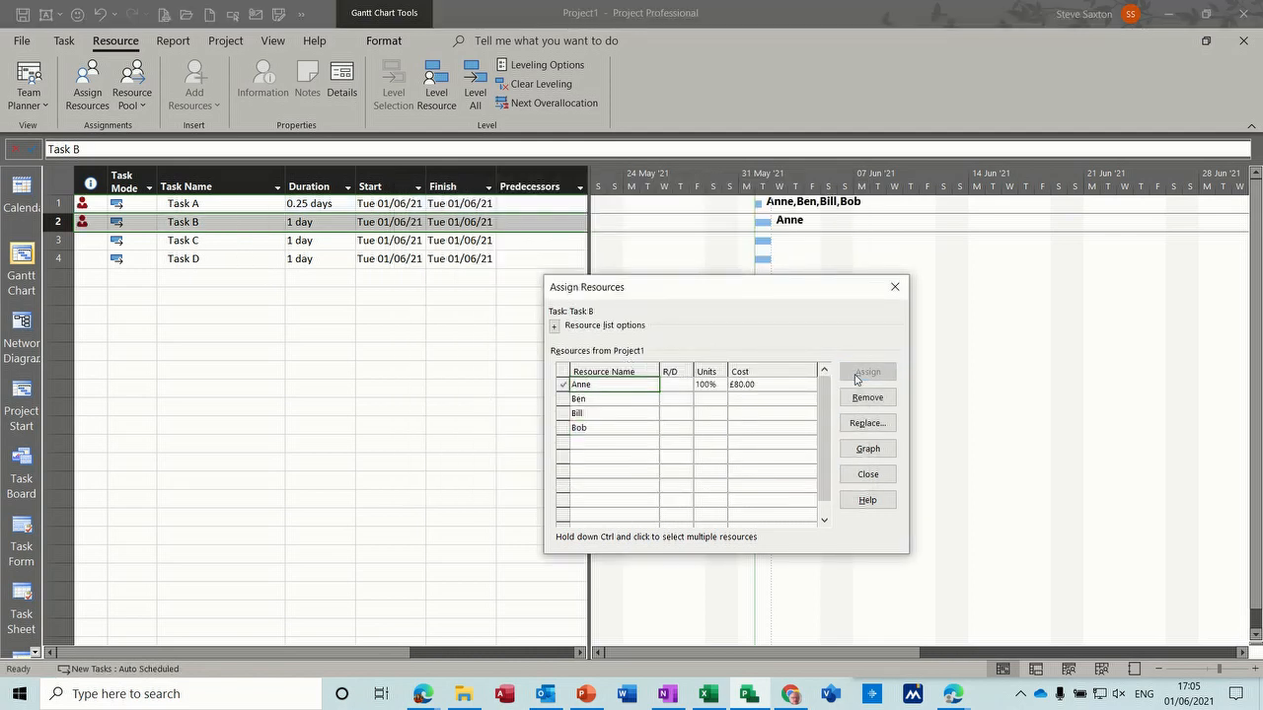
left_click(584, 399)
left_click(855, 377)
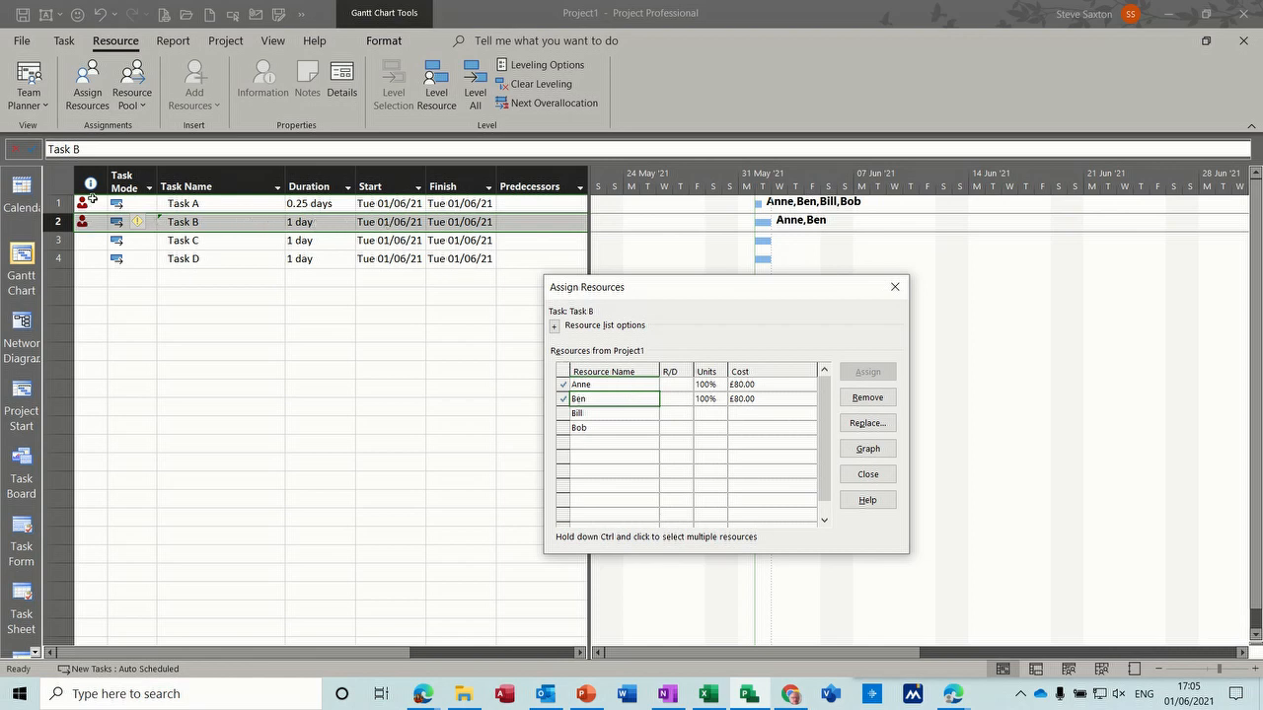
left_click(618, 398)
left_click(858, 399)
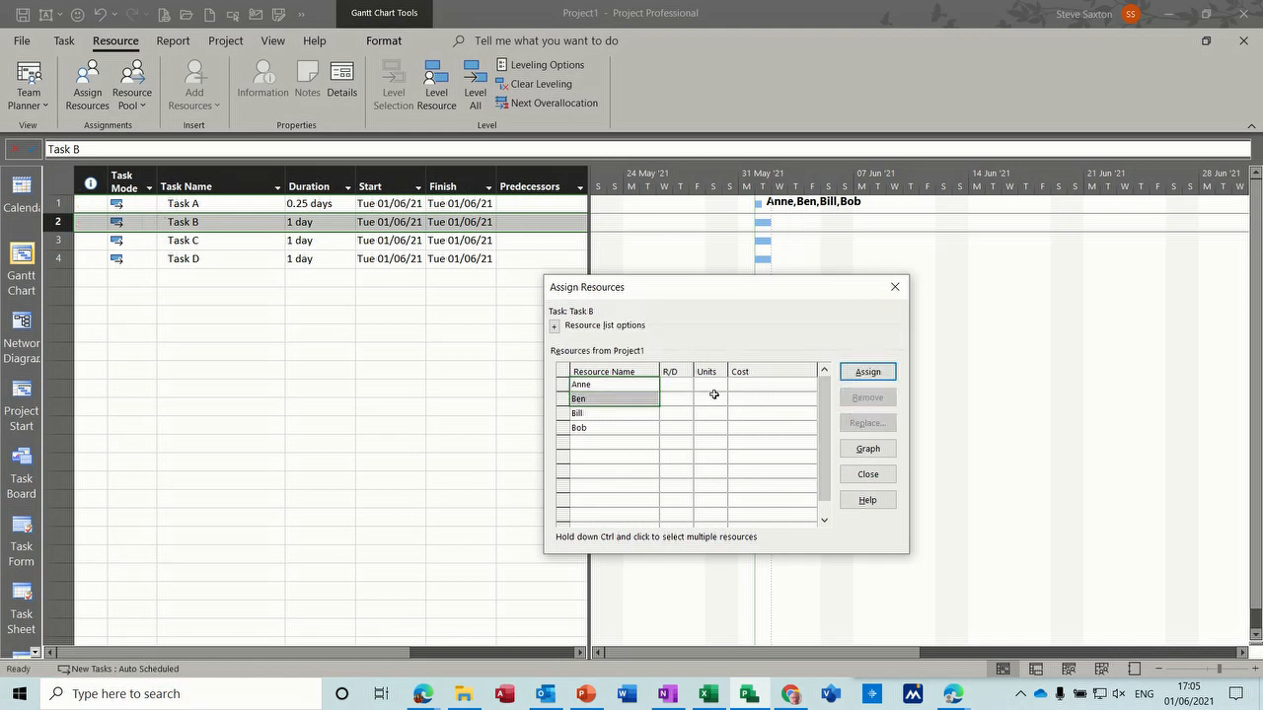
- Turn on effort-driven scheduling for Task B in its advanced task information
left_click(626, 384)
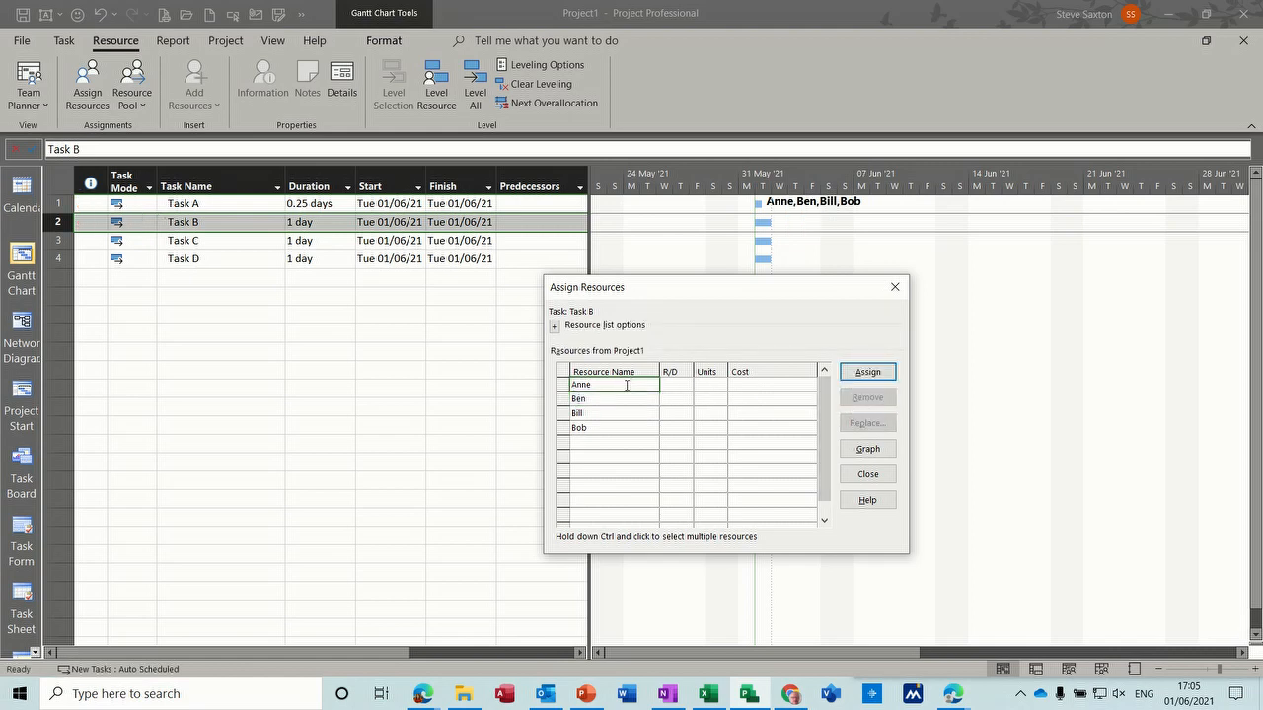
double_click(229, 223)
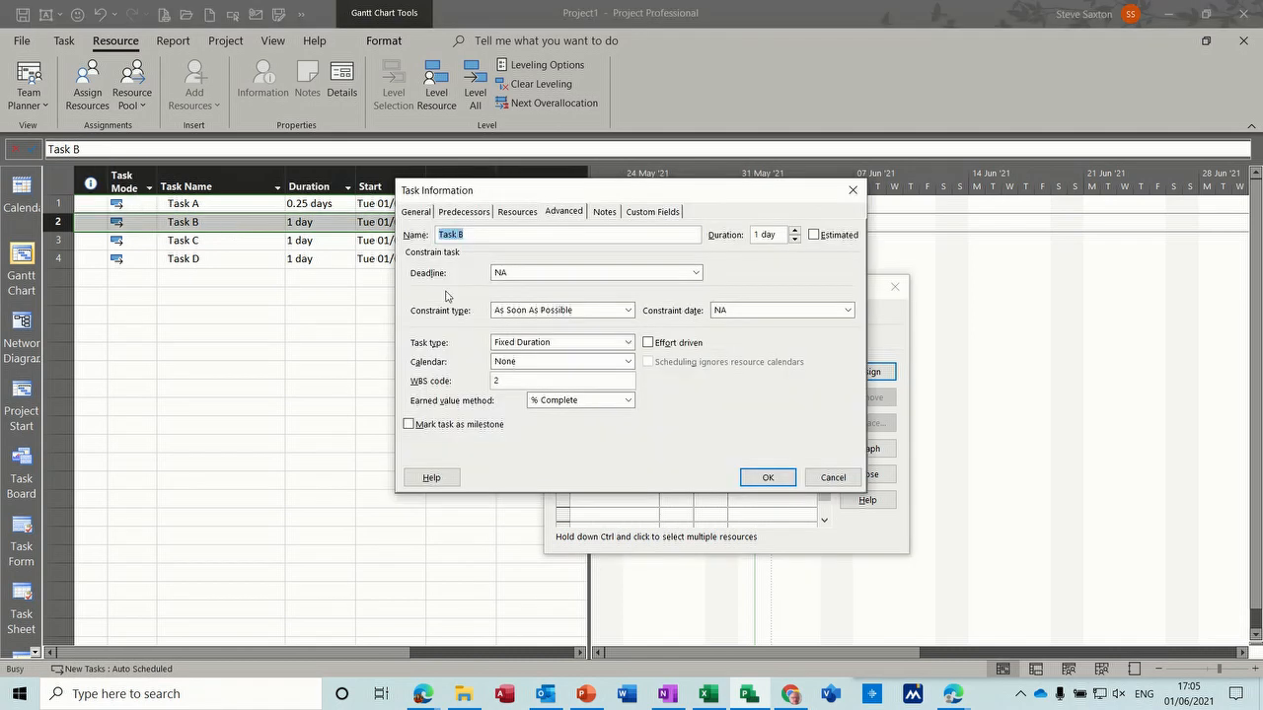
left_click(649, 344)
left_click(758, 482)
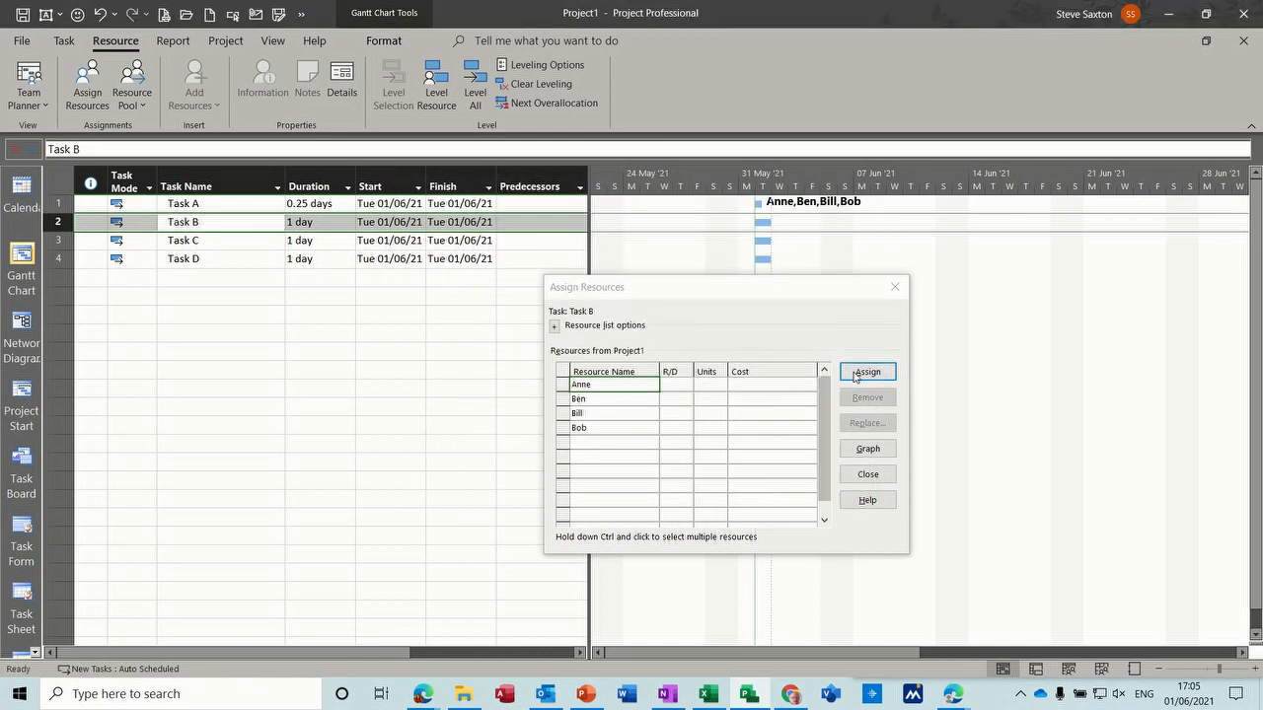
- Assign the first and second listed resources to Task B, one at a time
left_click(859, 374)
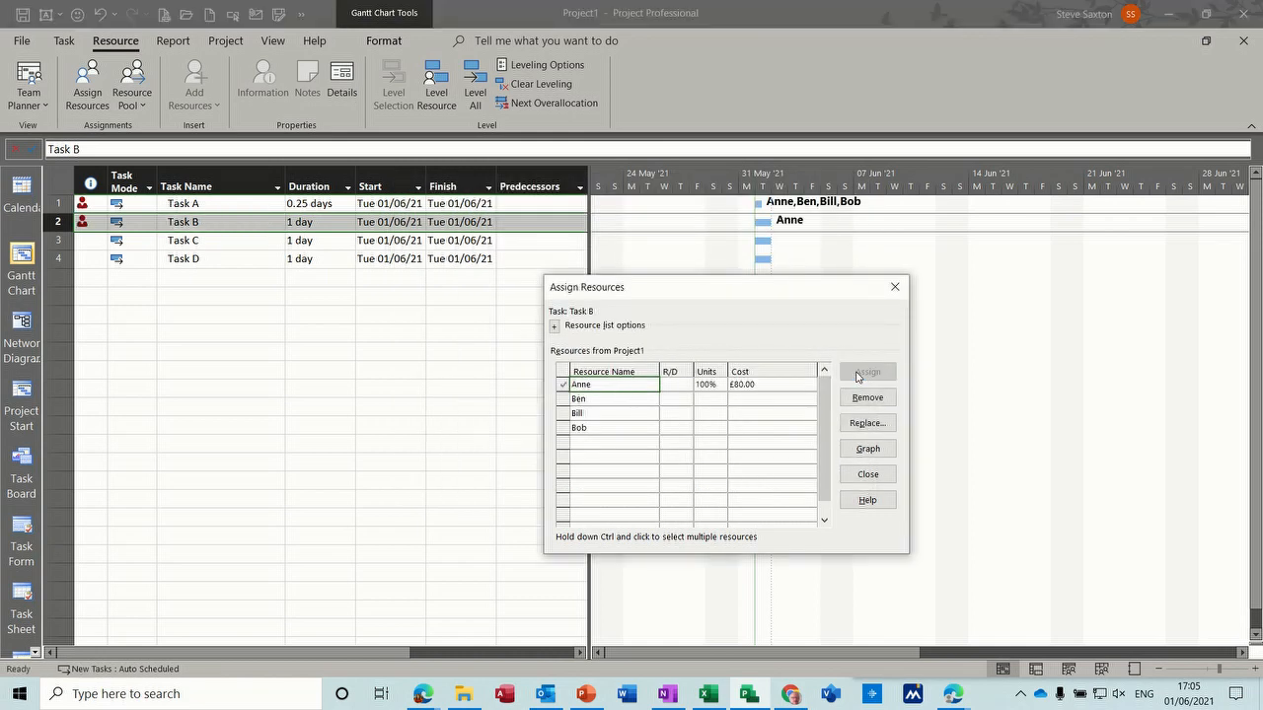
left_click(611, 402)
left_click(868, 374)
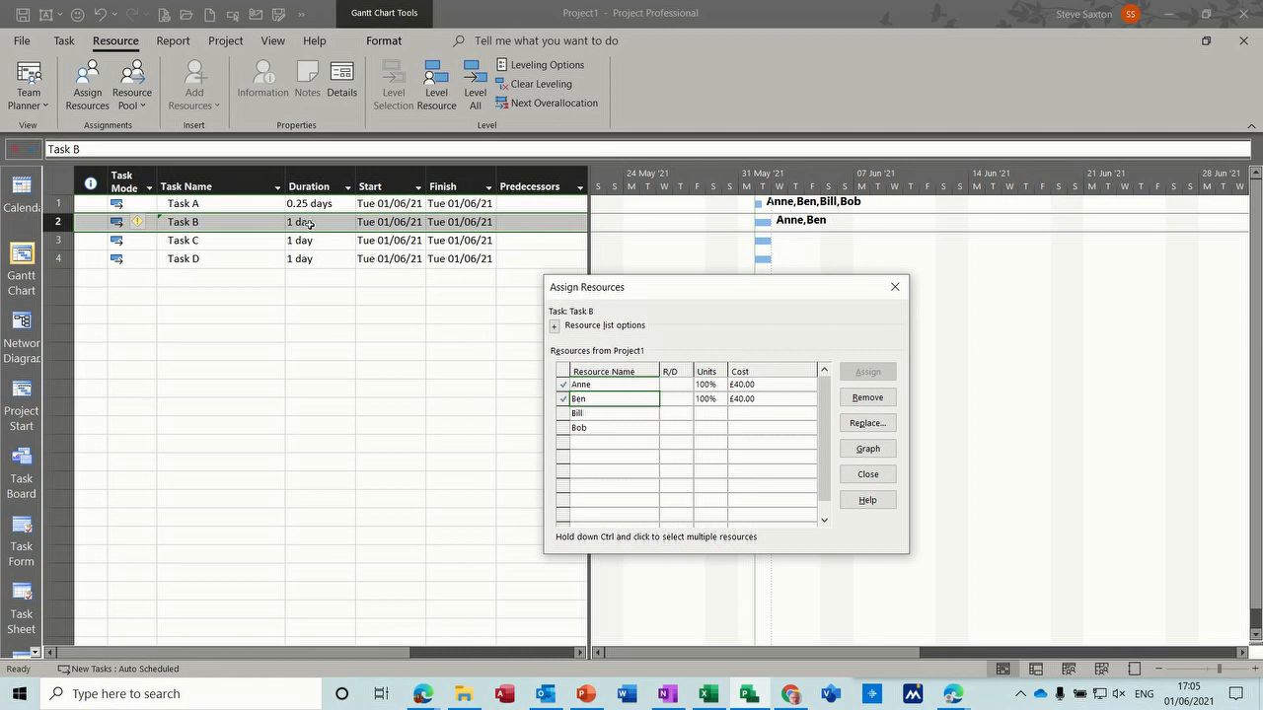
- Show the plan in the Task Usage view, keeping the resource assignment window clear of the task work hours
left_click_drag(653, 287, 825, 307)
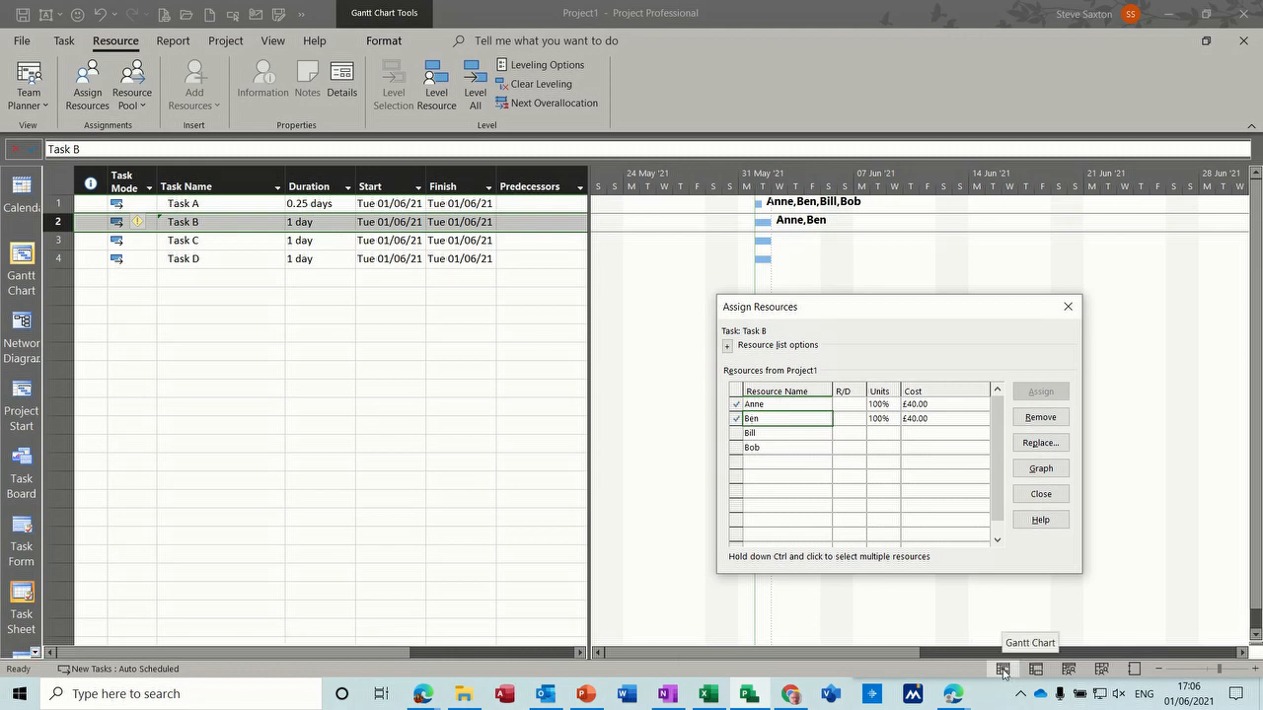
left_click(1035, 670)
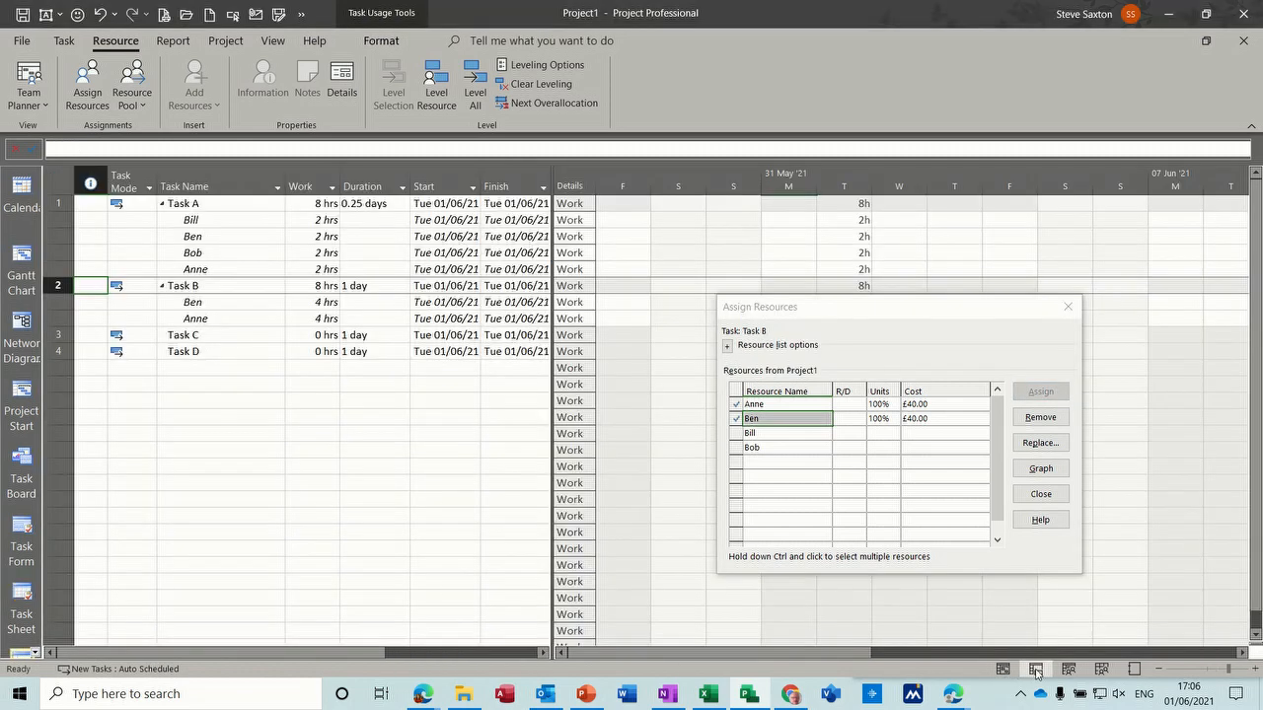
left_click_drag(817, 308, 682, 395)
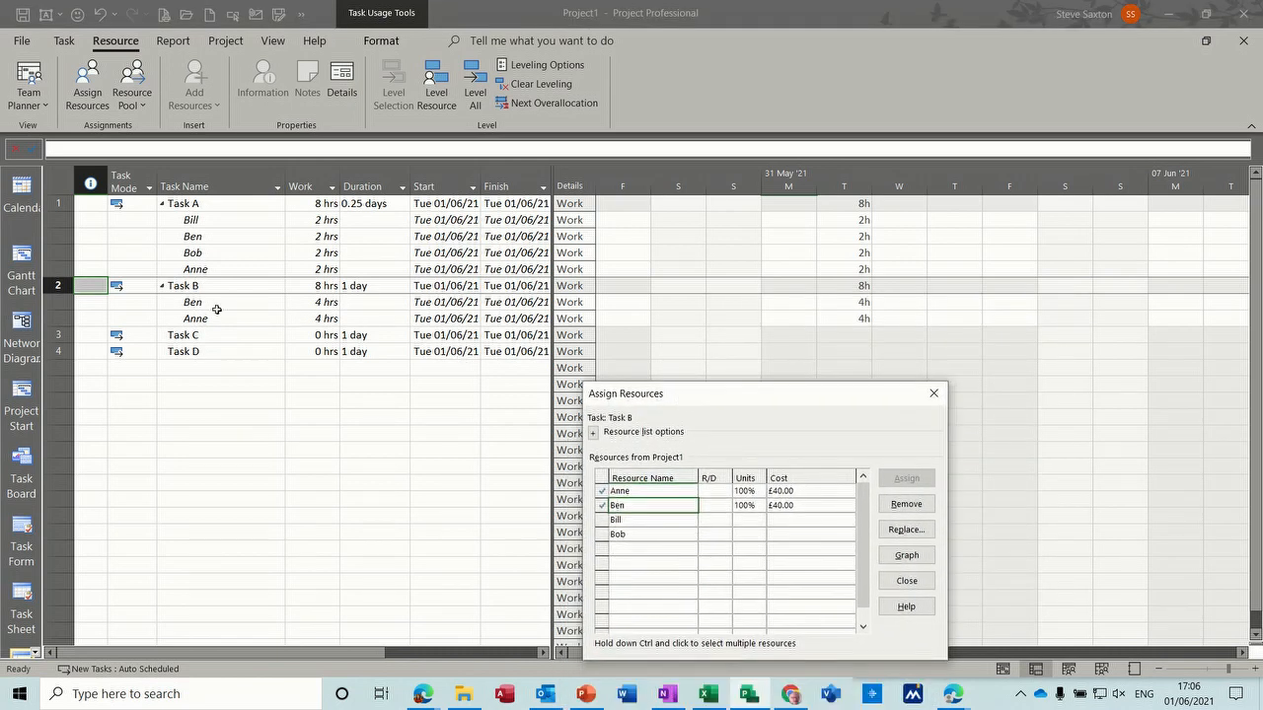
- Assign the third and fourth listed resources to Task B, one at a time
left_click(649, 524)
left_click(902, 480)
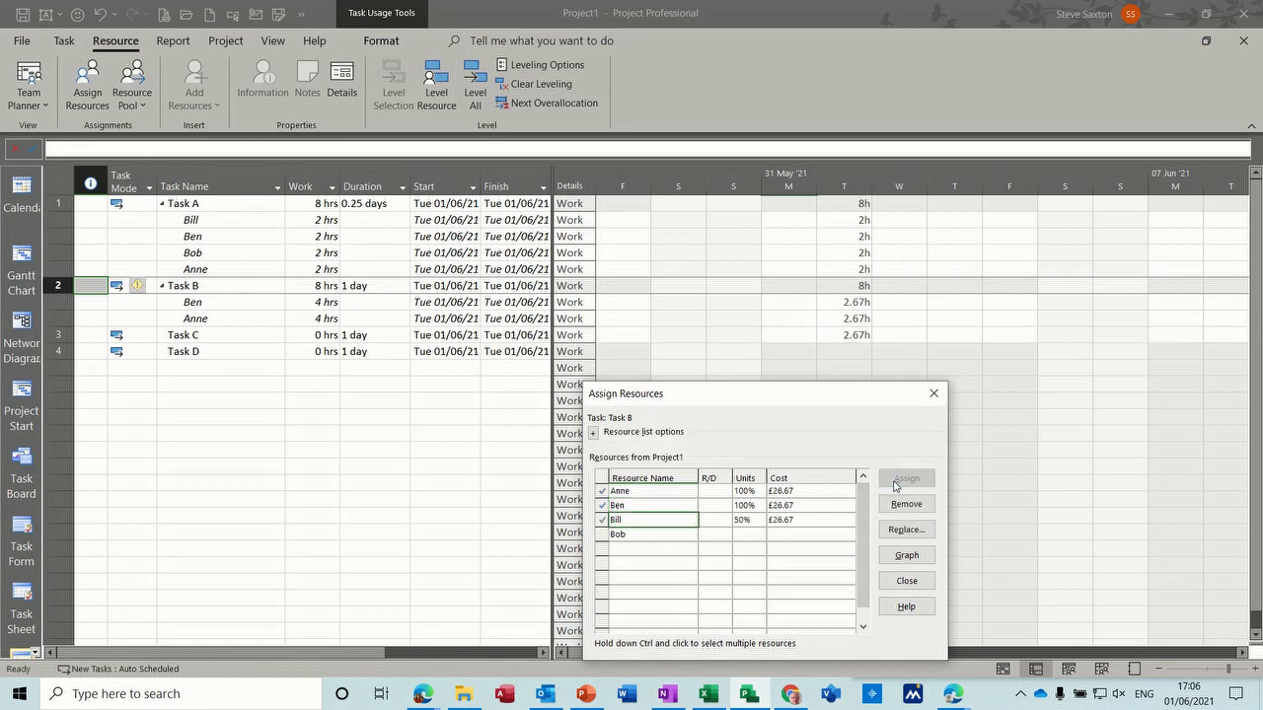
left_click(663, 534)
left_click(899, 480)
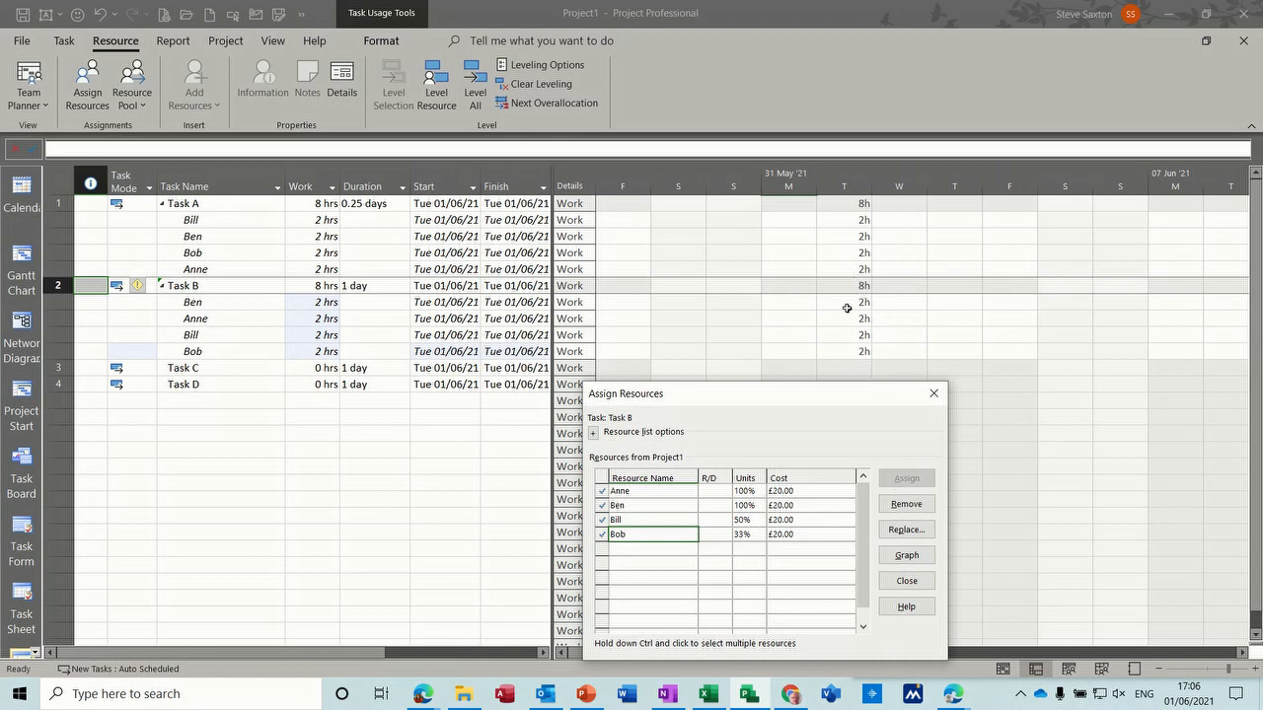
- Set the assignment units of all four resources on Task B to 25%
left_click(742, 492)
type("25")
left_click(751, 505)
type("2")
key("Down")
type("25")
key("Down")
type("25")
key("Down")
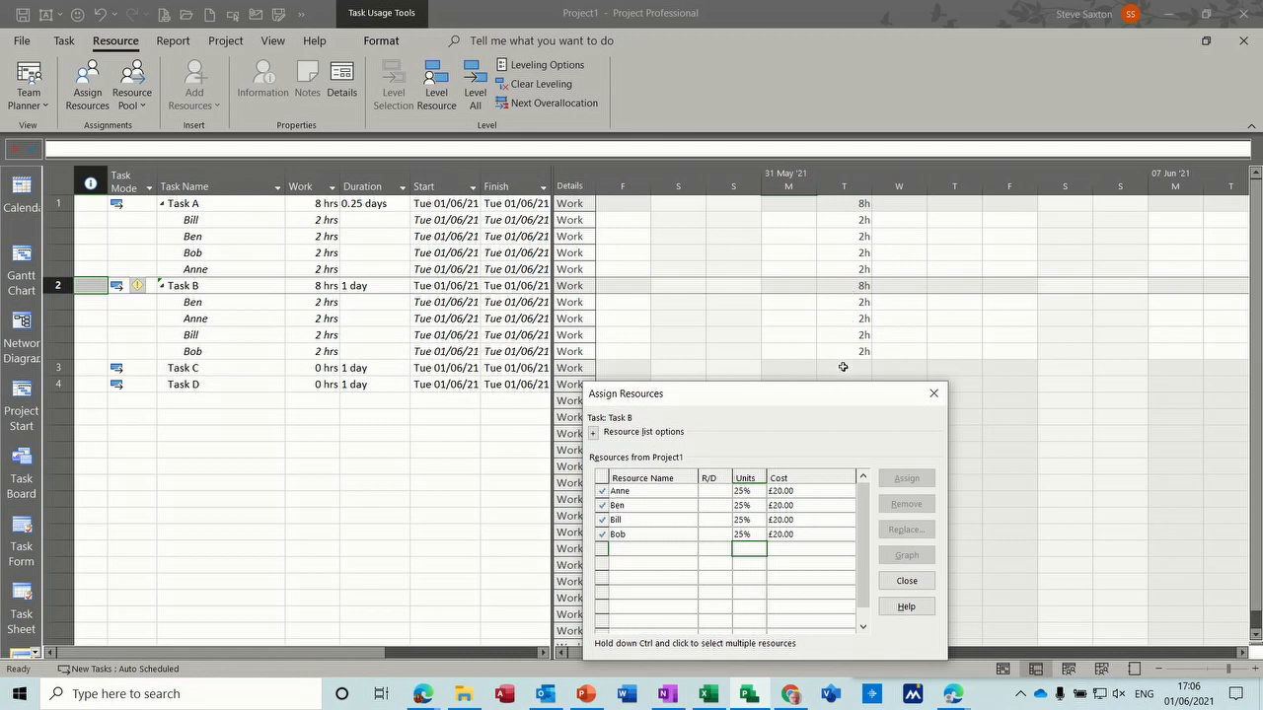
- Return to the Gantt Chart view and set Task C's task type to Fixed Duration
left_click(22, 268)
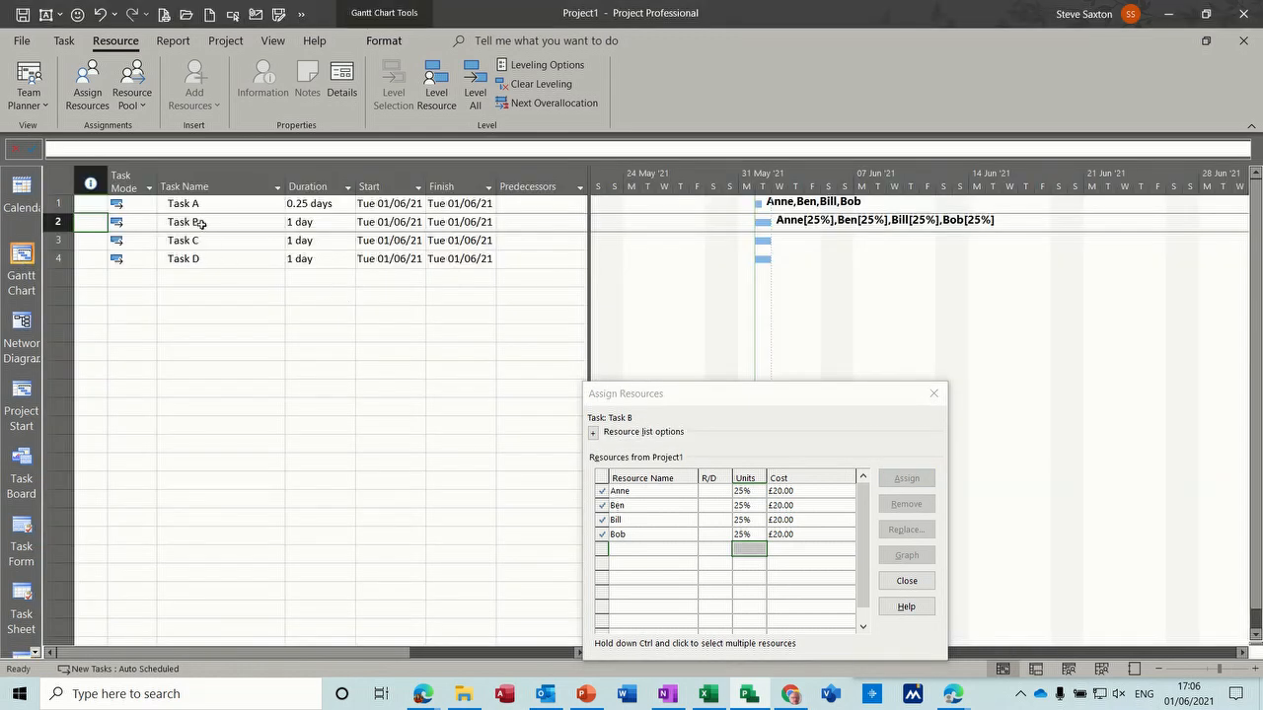
left_click(201, 224)
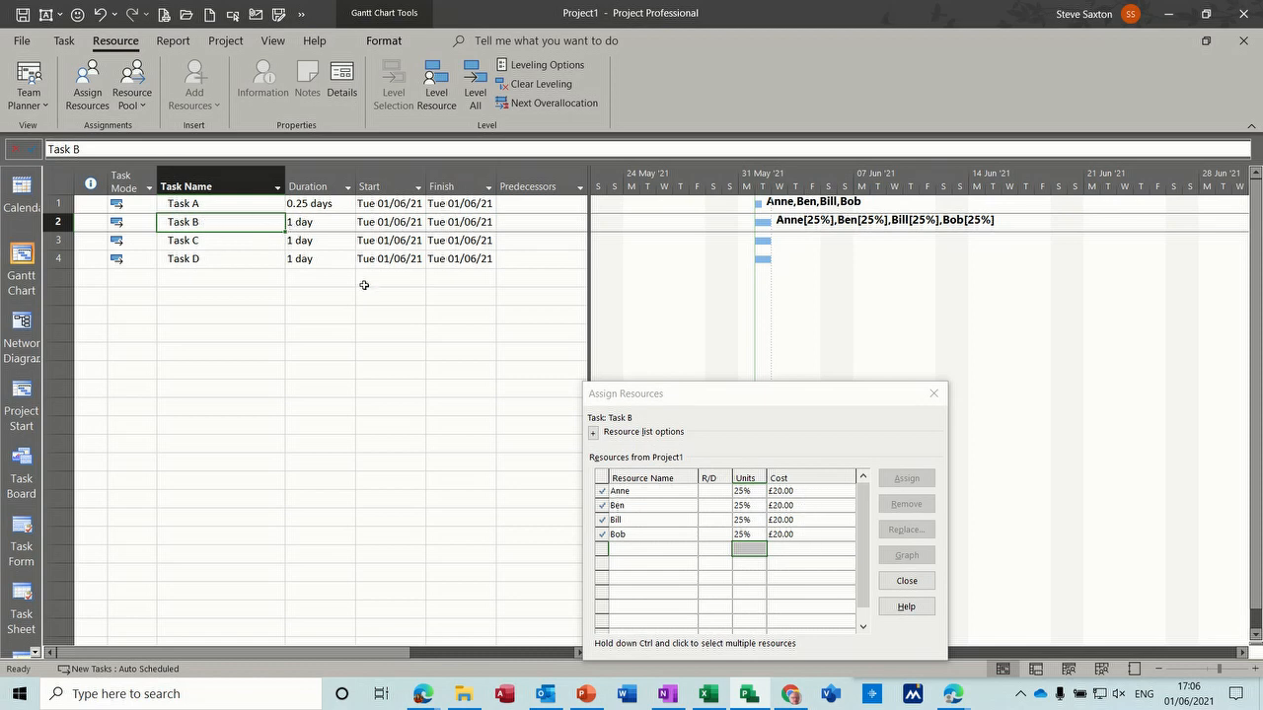
double_click(221, 247)
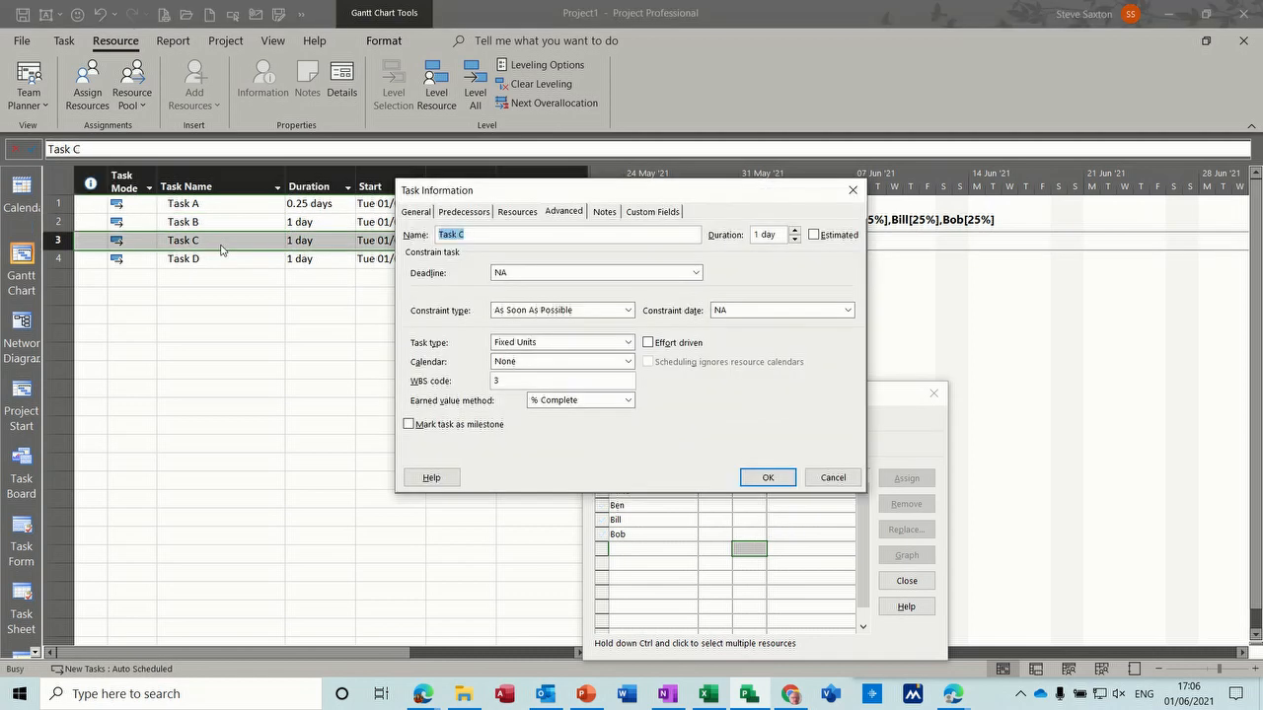
left_click(627, 345)
key("Up")
key("Return")
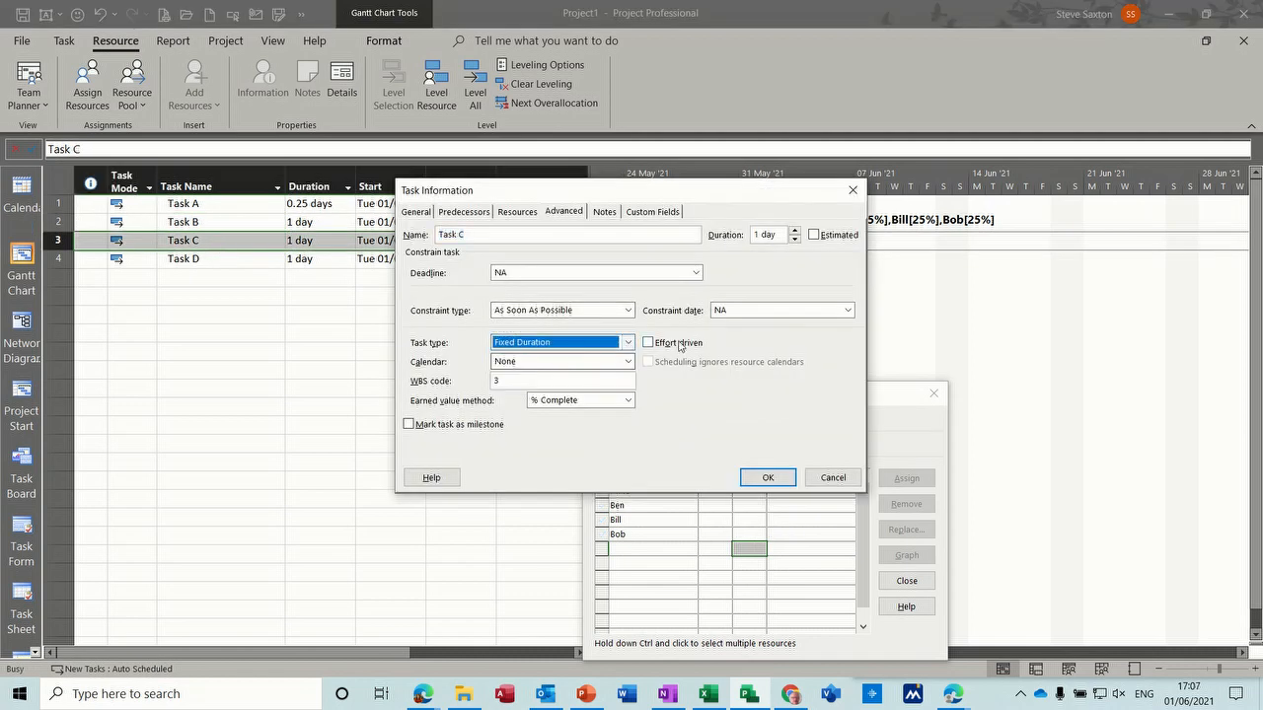
left_click(763, 481)
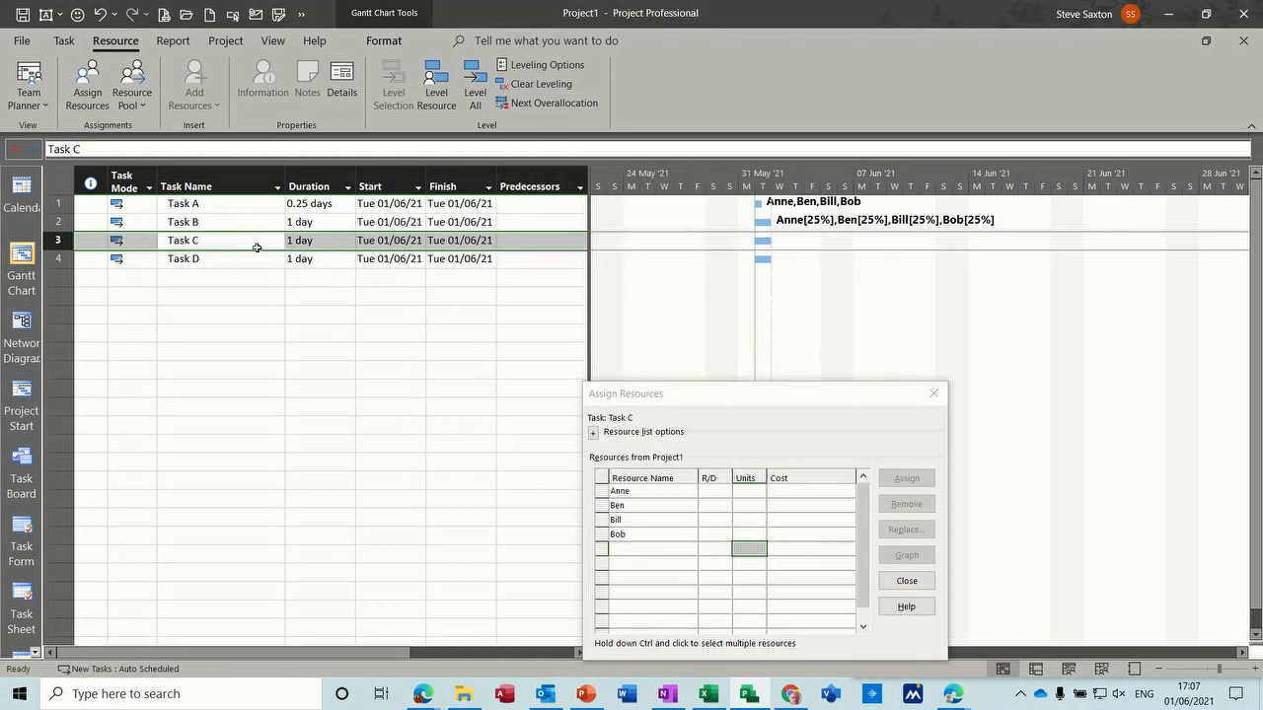
- Assign all four listed resources to Task C together and view Task B's assignments for comparison
left_click_drag(652, 489, 654, 534)
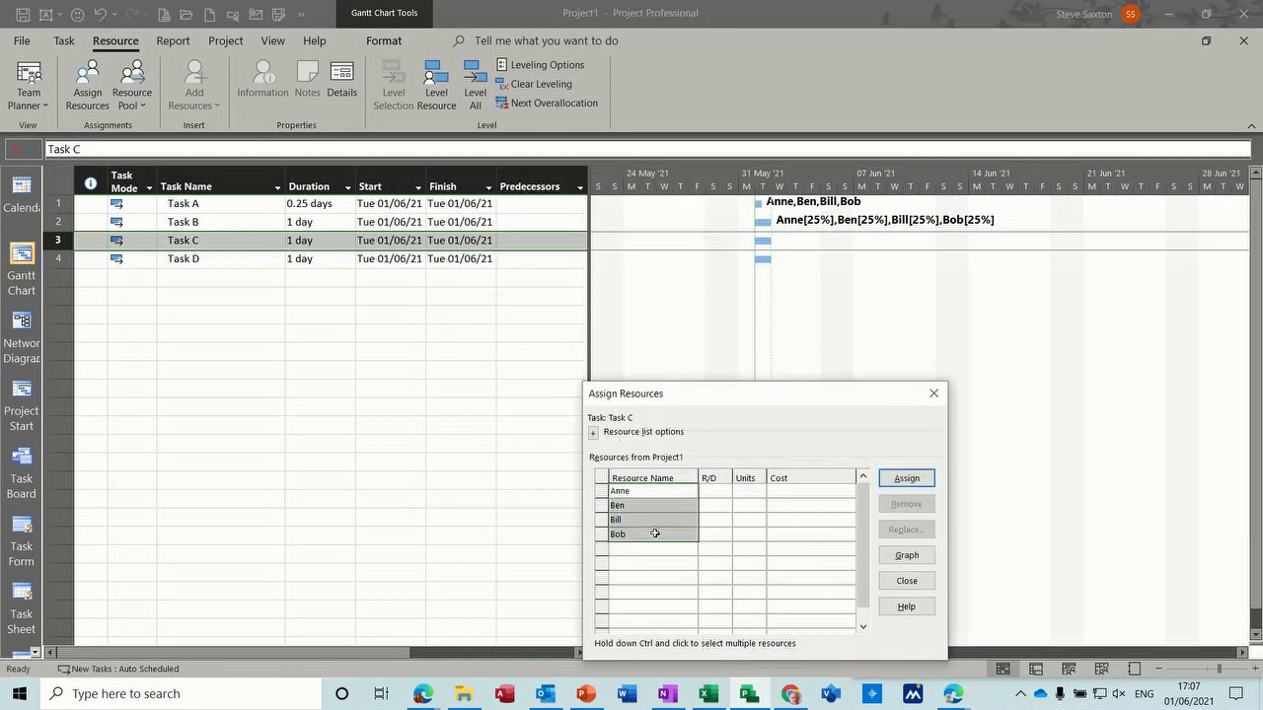
left_click(905, 479)
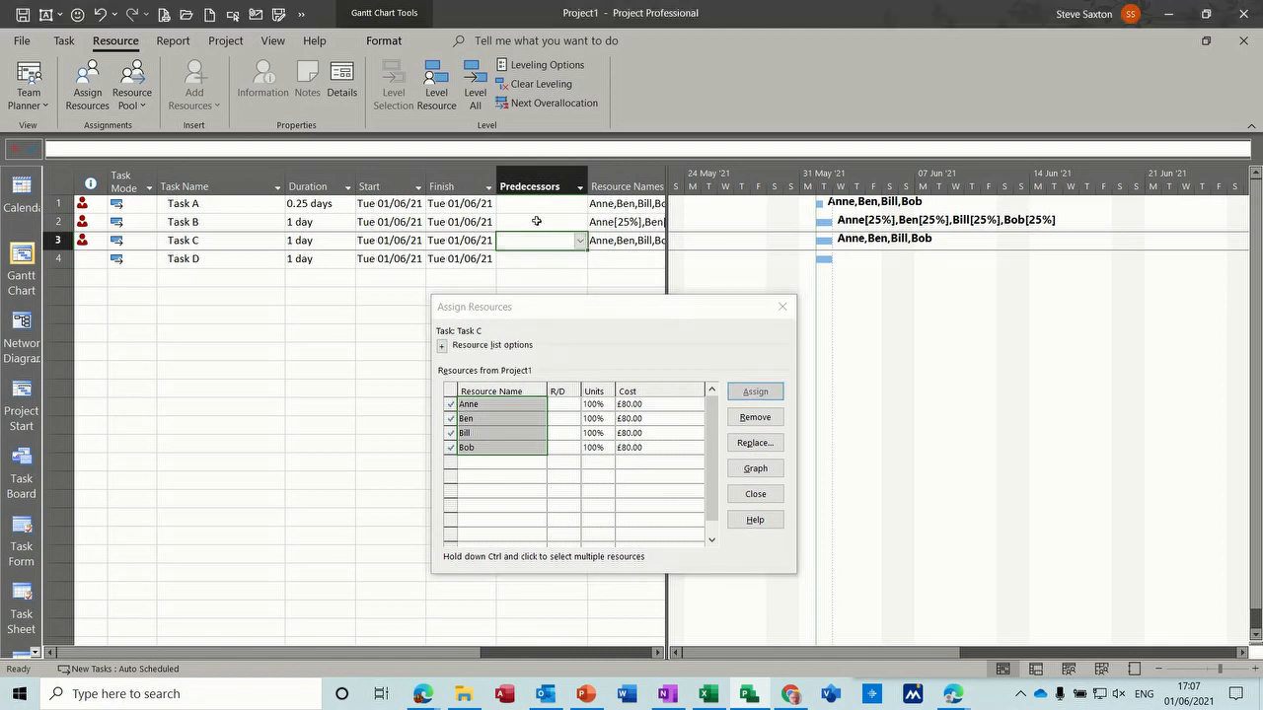
left_click(249, 221)
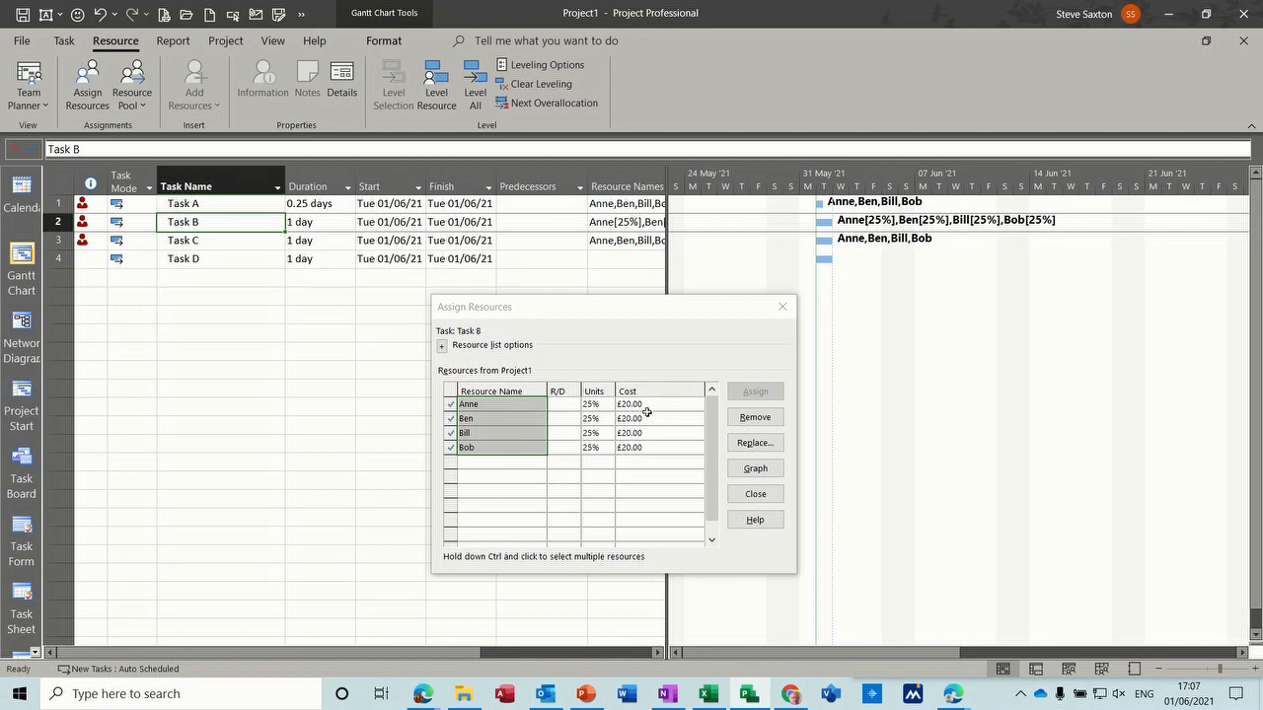
- Widen the task table beside the Gantt chart and add a Cost column after Resource Names
left_click_drag(599, 308, 599, 339)
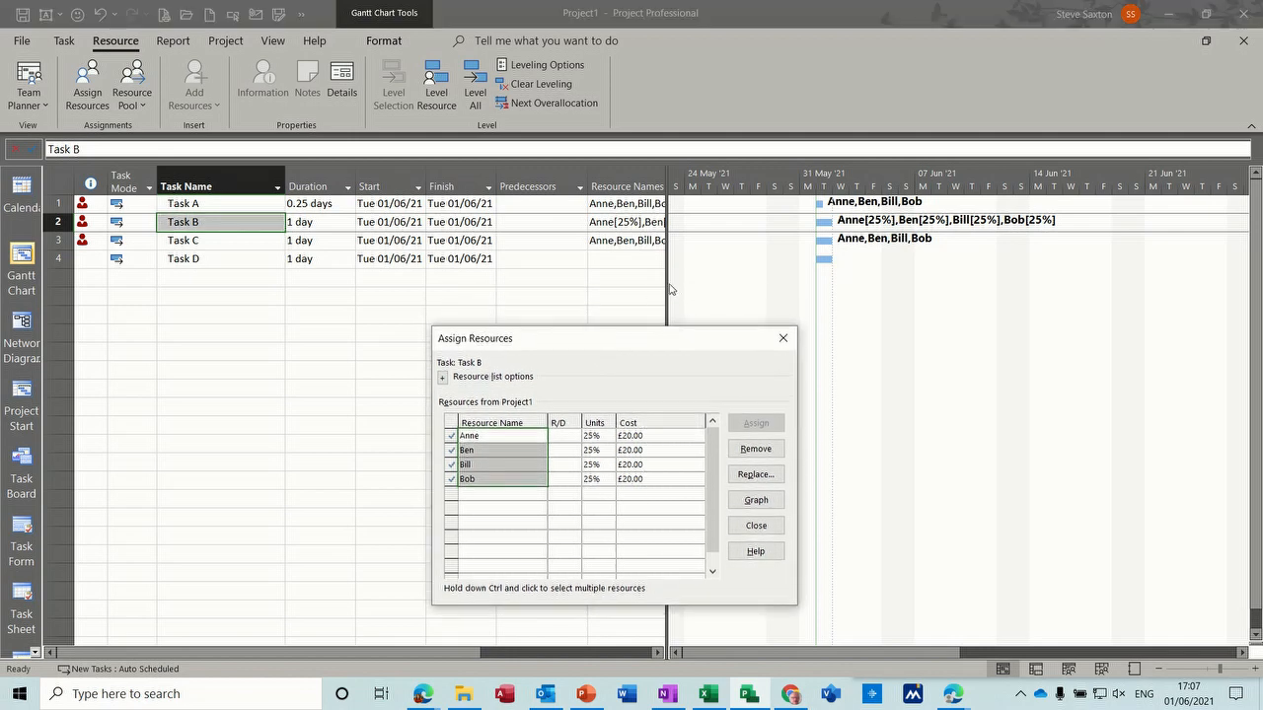
left_click_drag(668, 283, 780, 283)
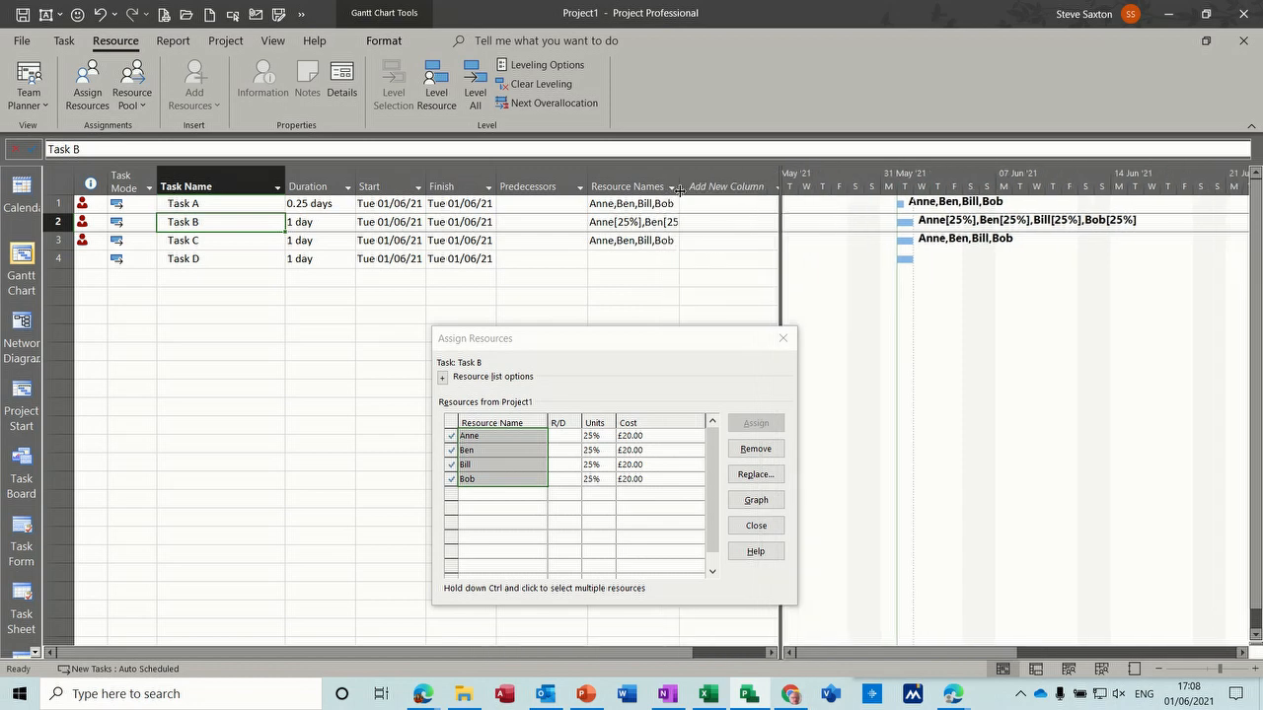
left_click(697, 184)
type("ci")
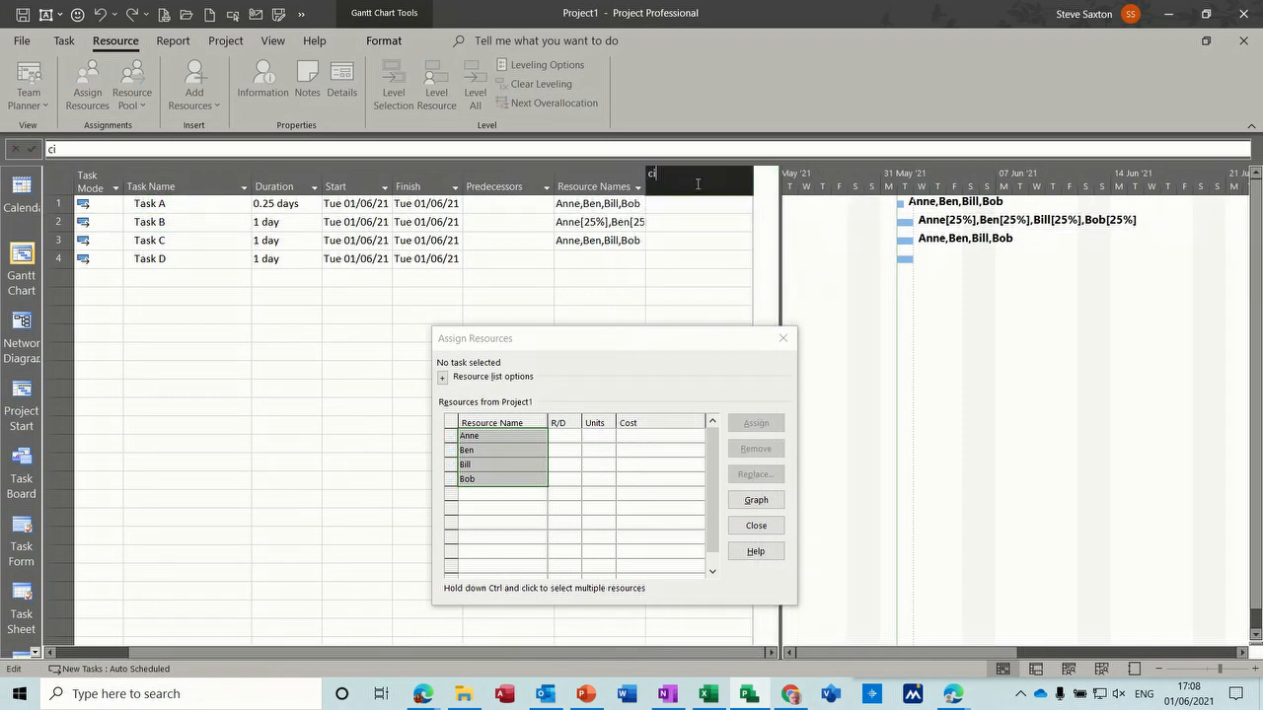
key("BackSpace")
type("onfirmed")
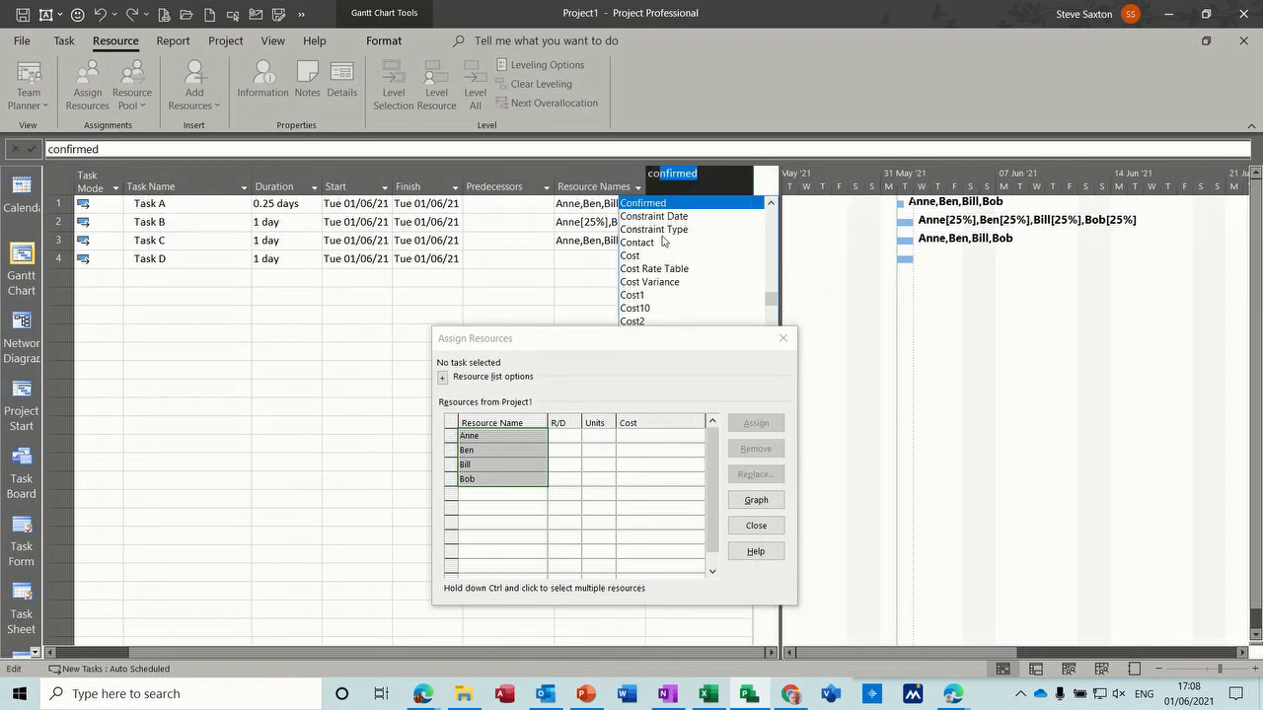
left_click(651, 255)
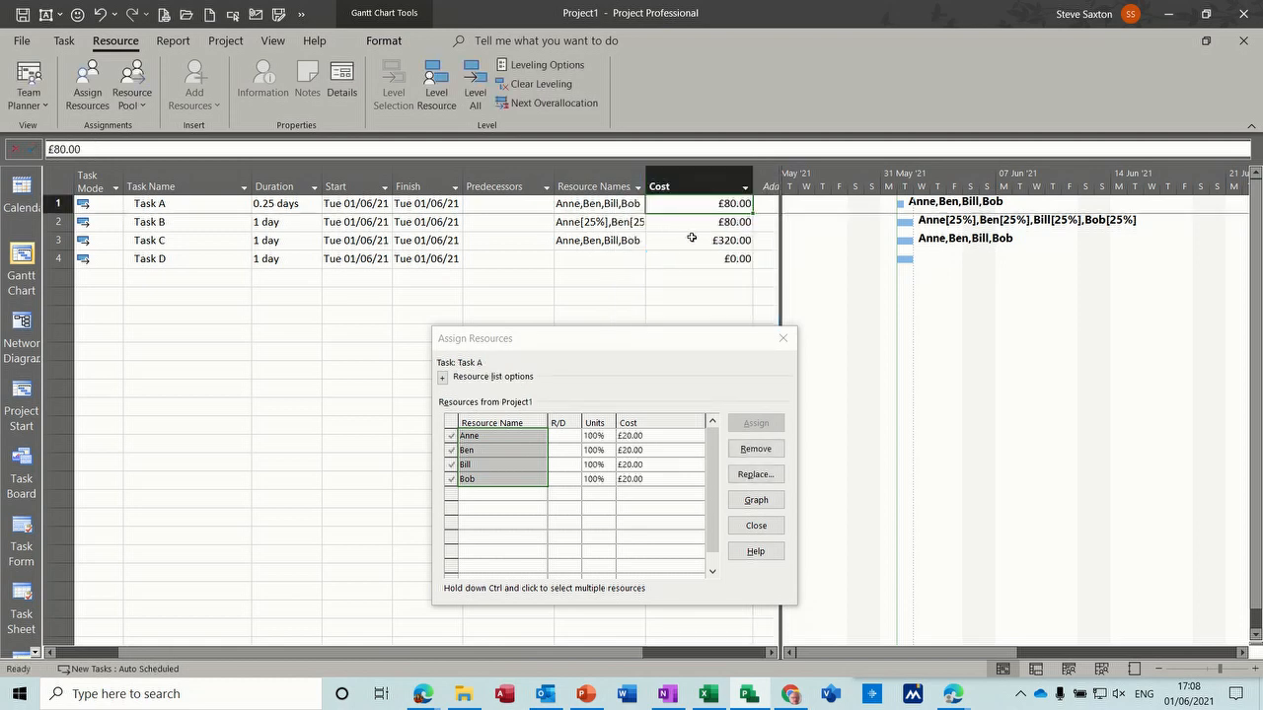
- Apply the built-in Cost table to the task list, and undo that table change
left_click(273, 41)
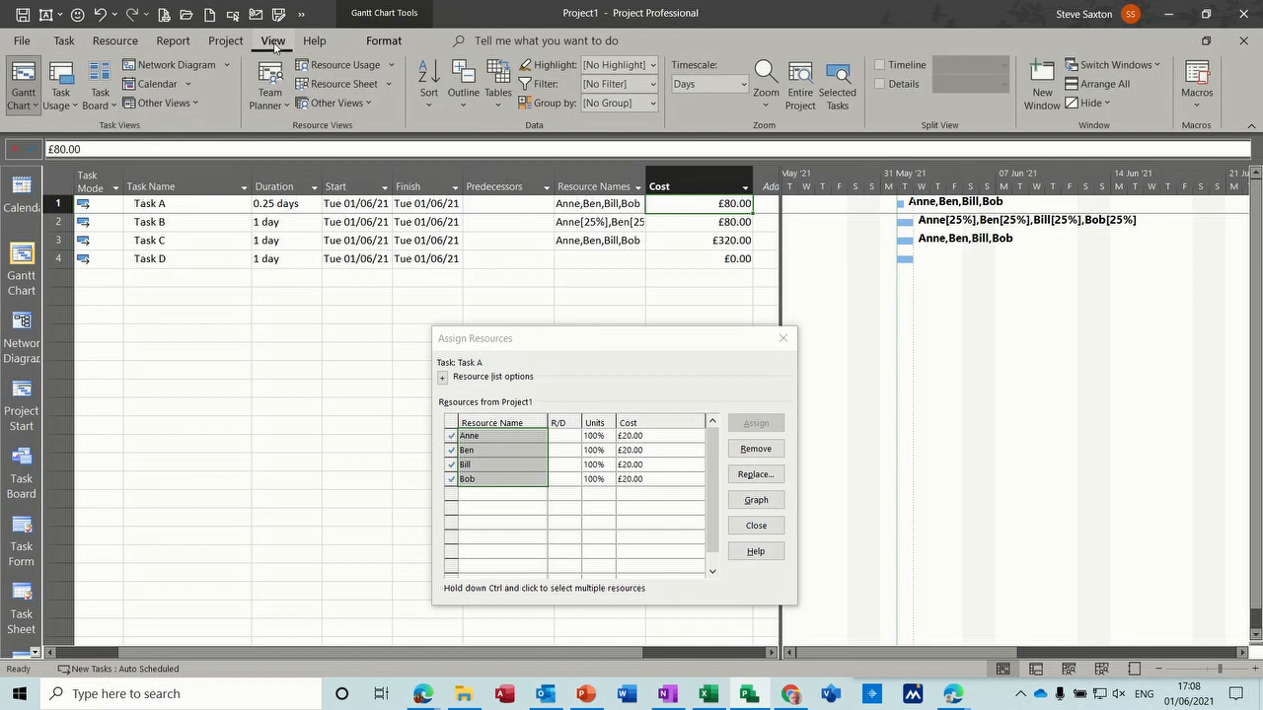
left_click(500, 109)
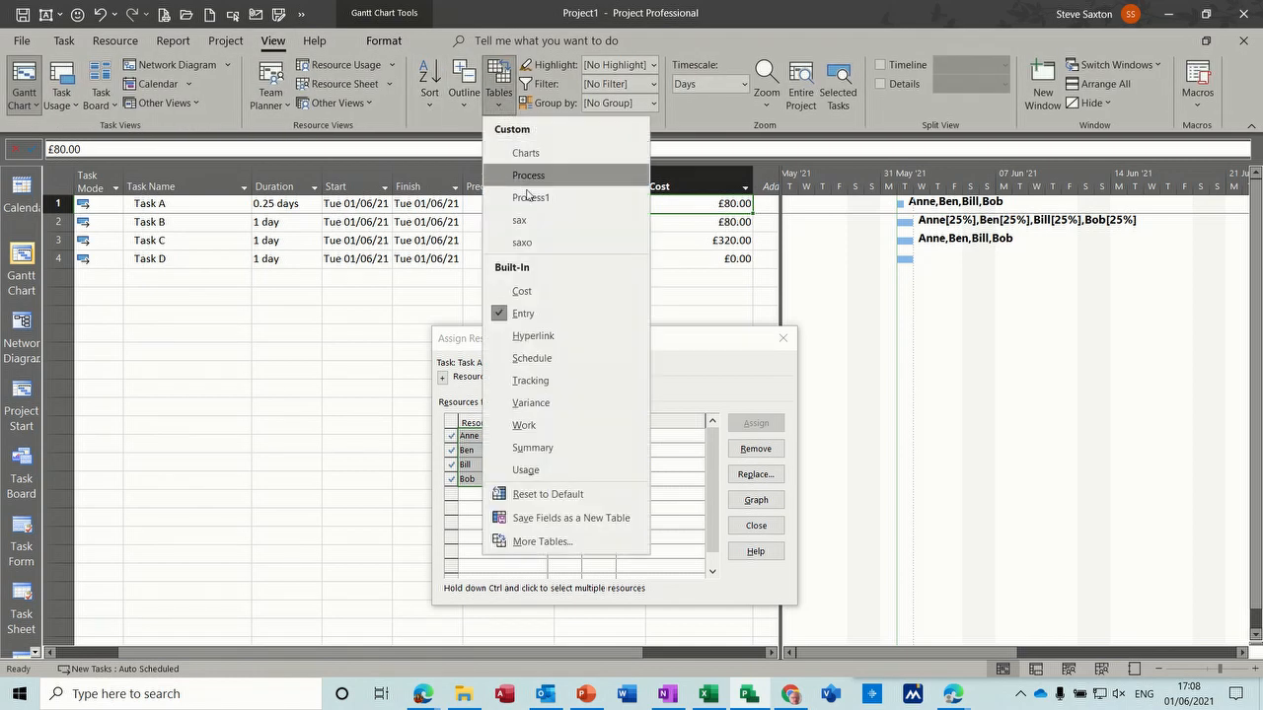
left_click(521, 291)
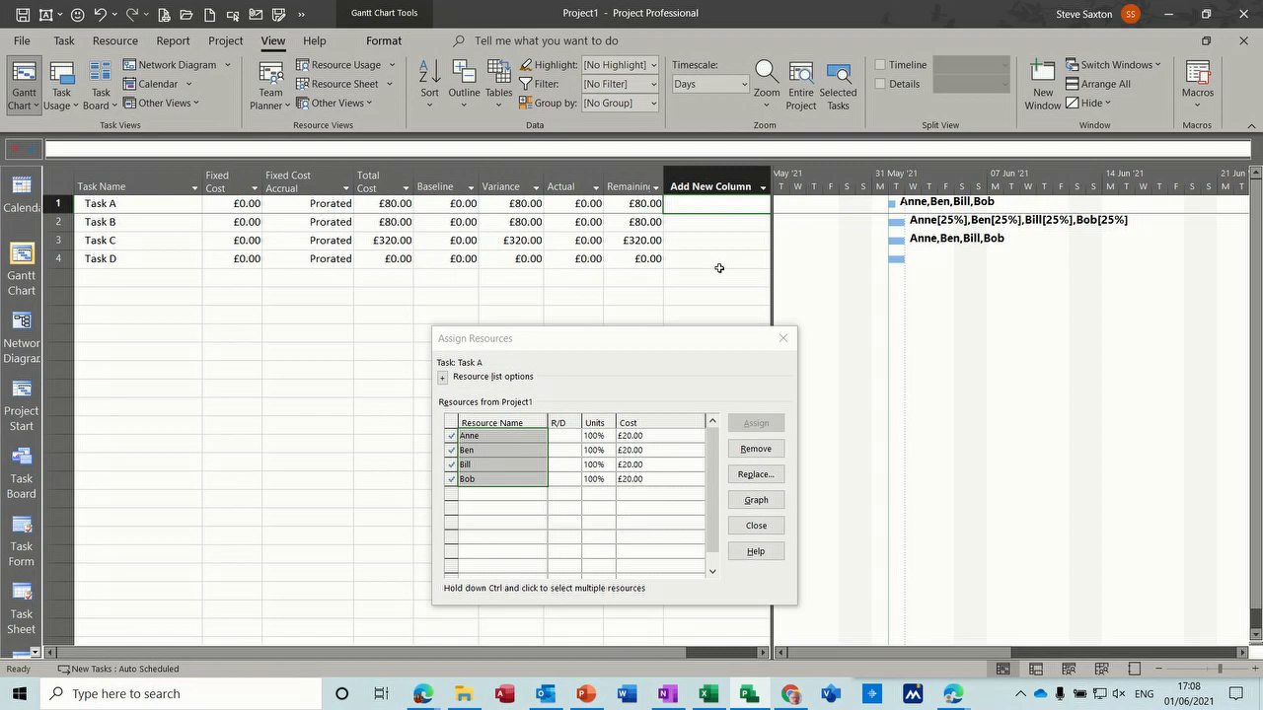
key("ctrl+z")
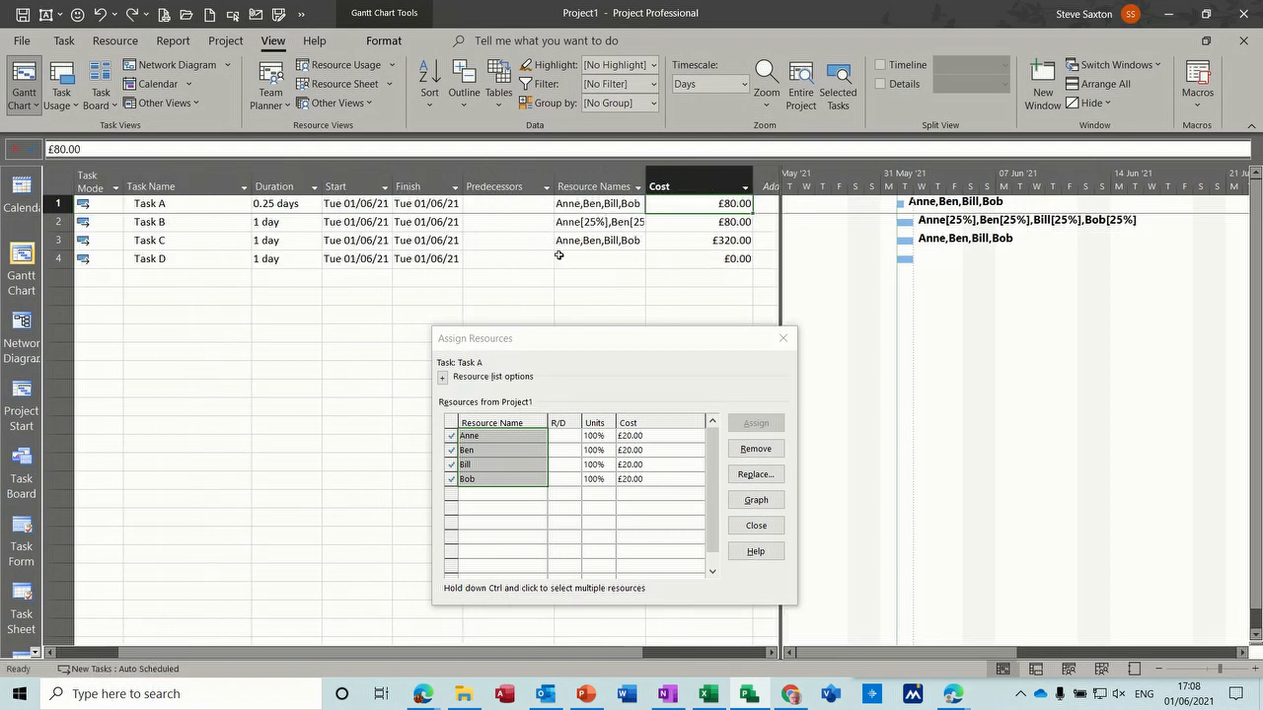
- Set Task D's task type to Fixed Work in its task information
double_click(197, 260)
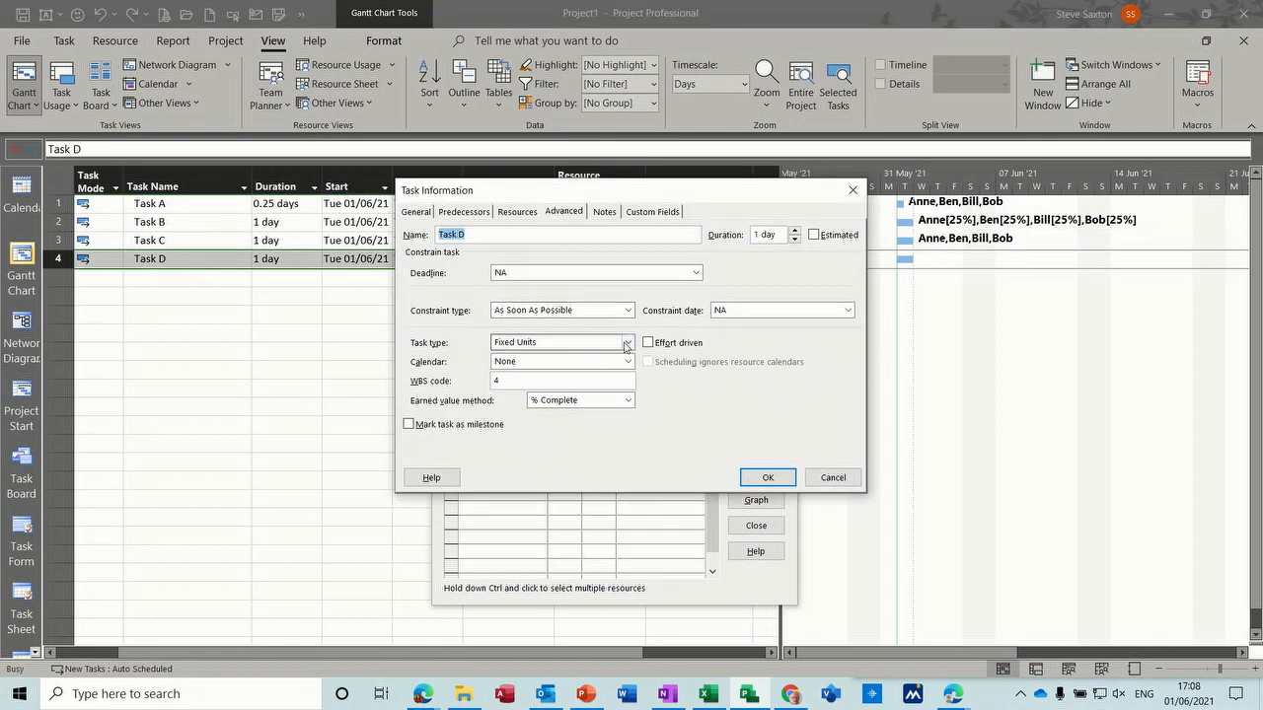
left_click(577, 343)
left_click(585, 382)
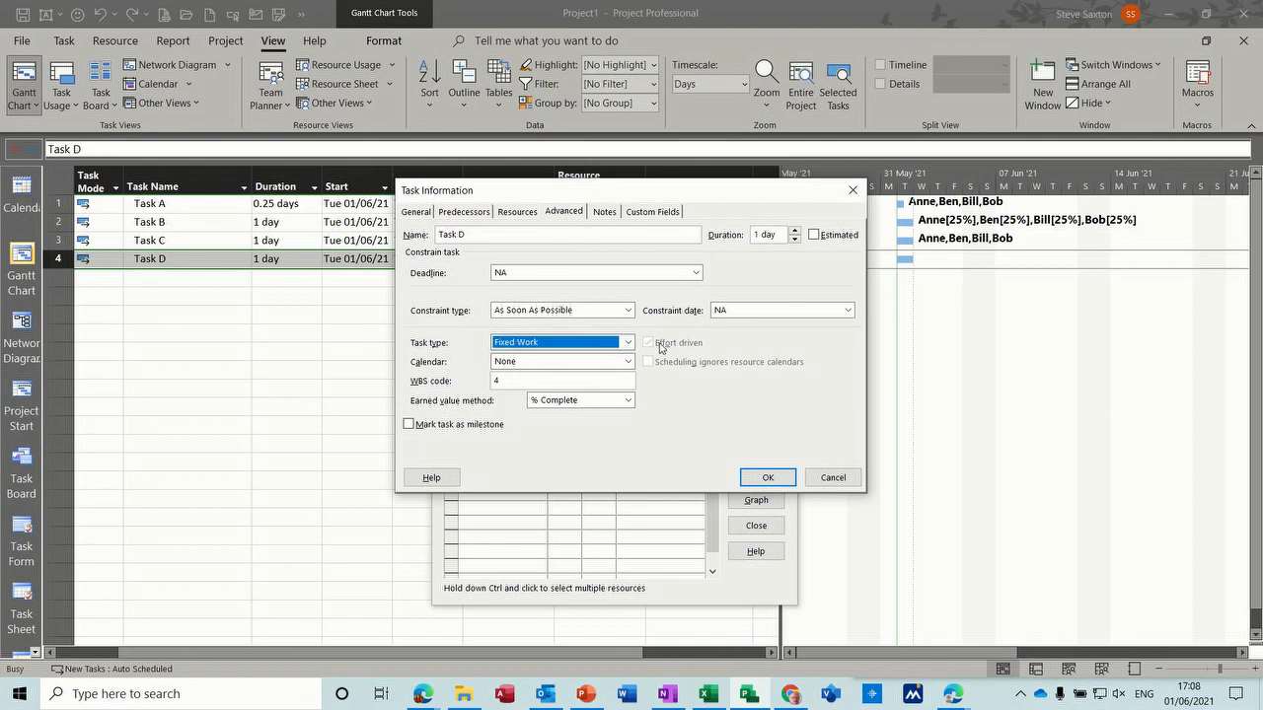
left_click(766, 478)
- Assign the first two listed resources to Task D, one at a time
left_click_drag(567, 349, 472, 327)
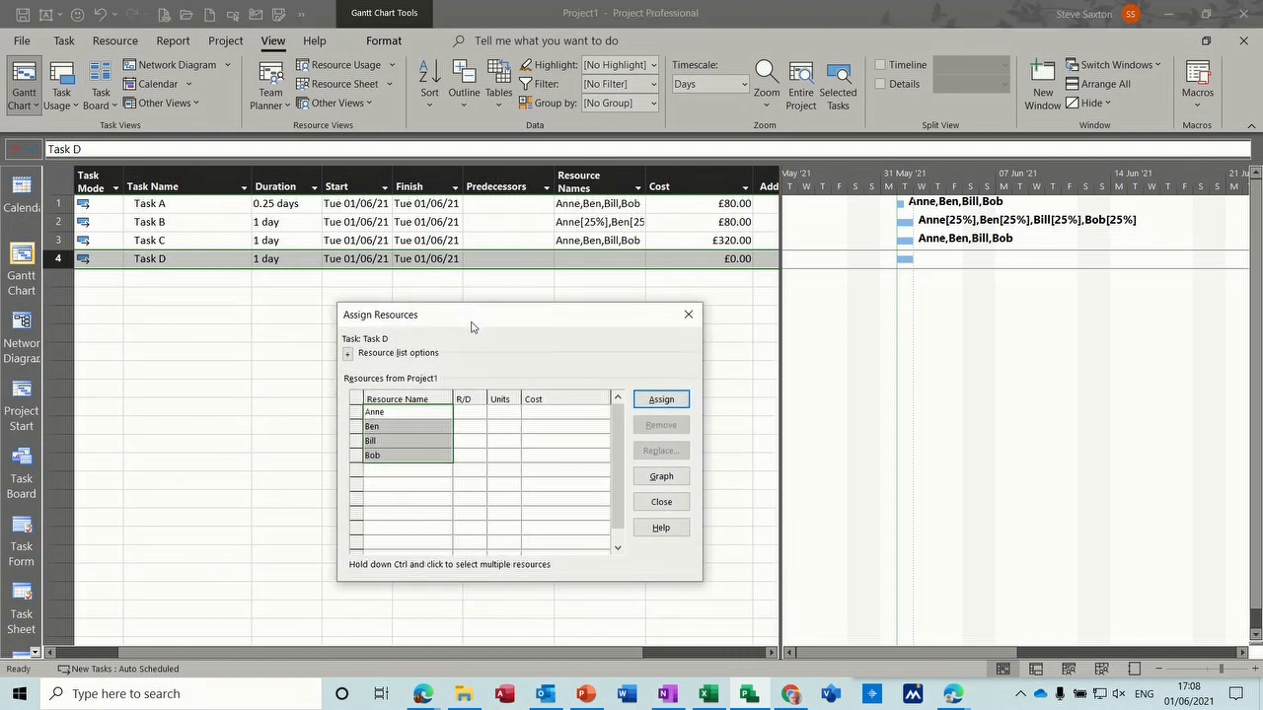
left_click(412, 412)
left_click(661, 399)
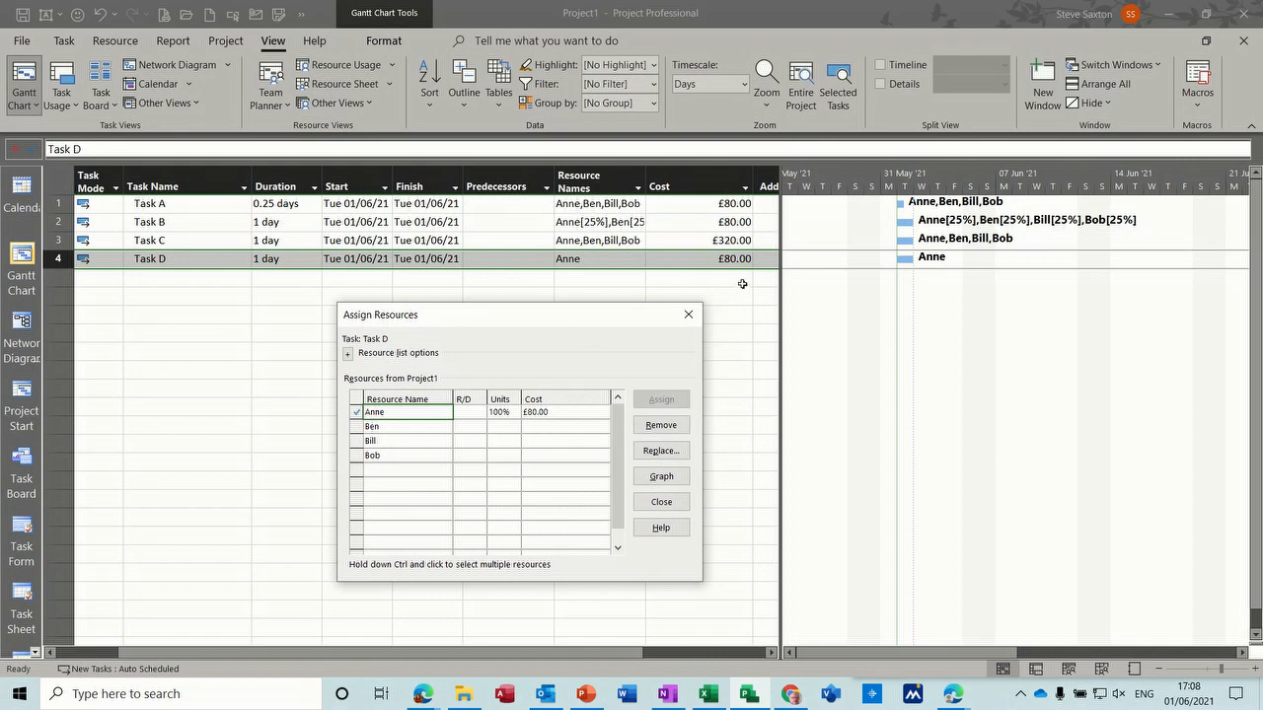
left_click(420, 427)
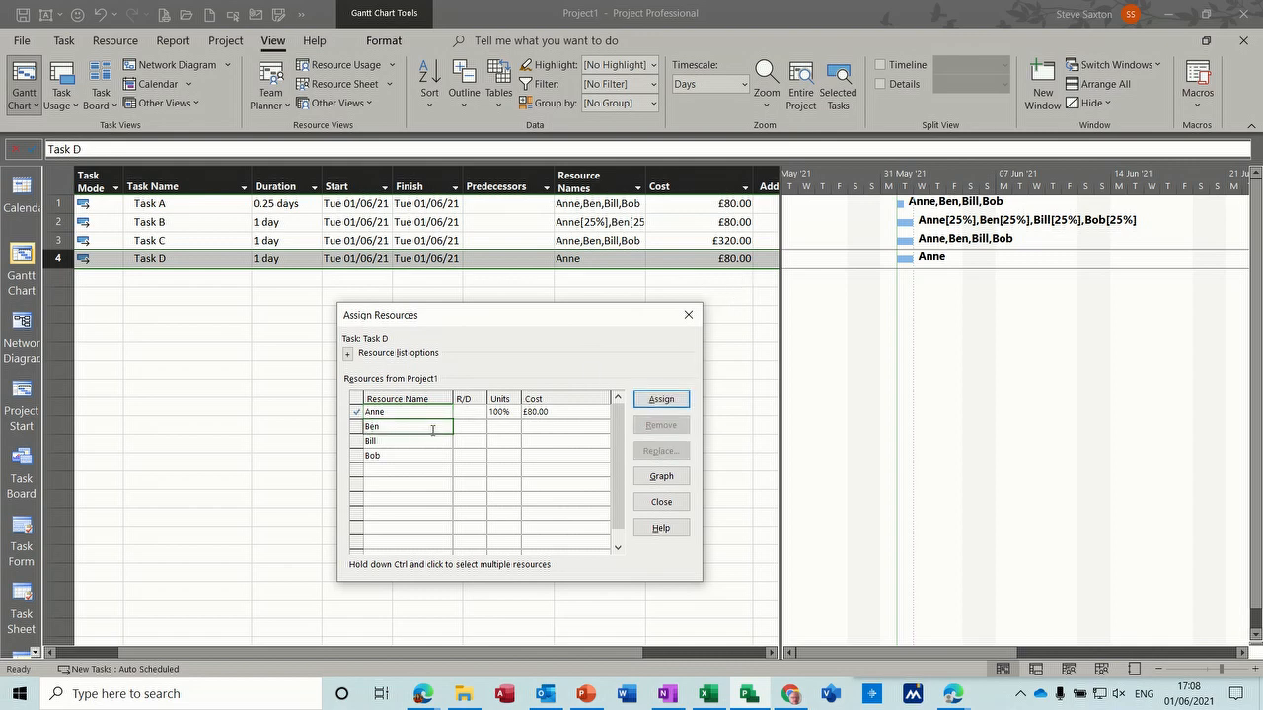
left_click(662, 403)
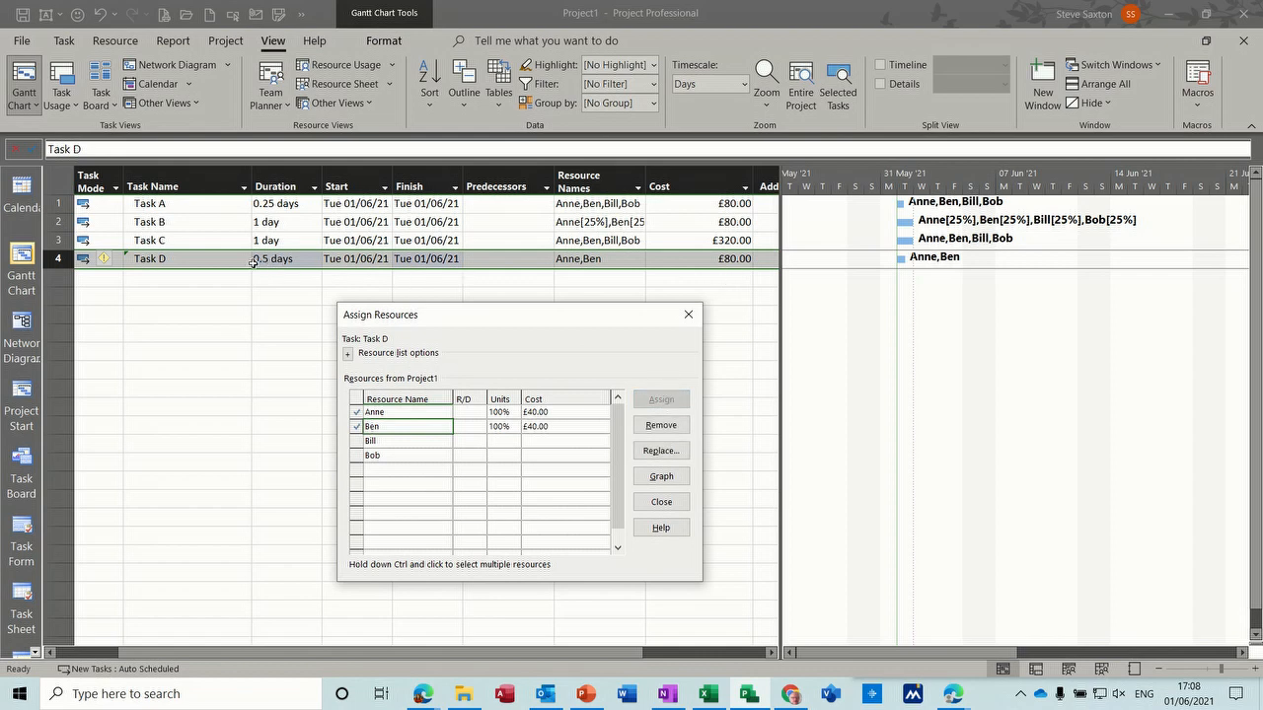
- Set Task D's duration to 1 day with its two resources assigned
left_click(286, 260)
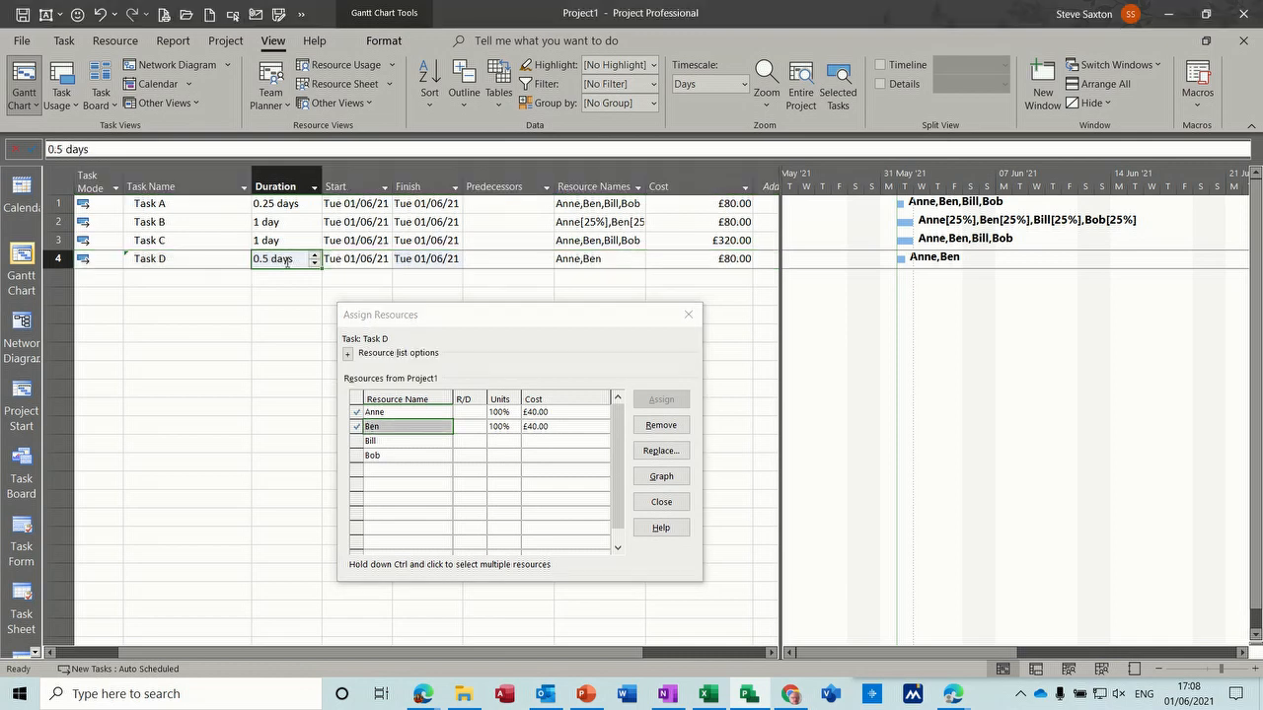
type("1")
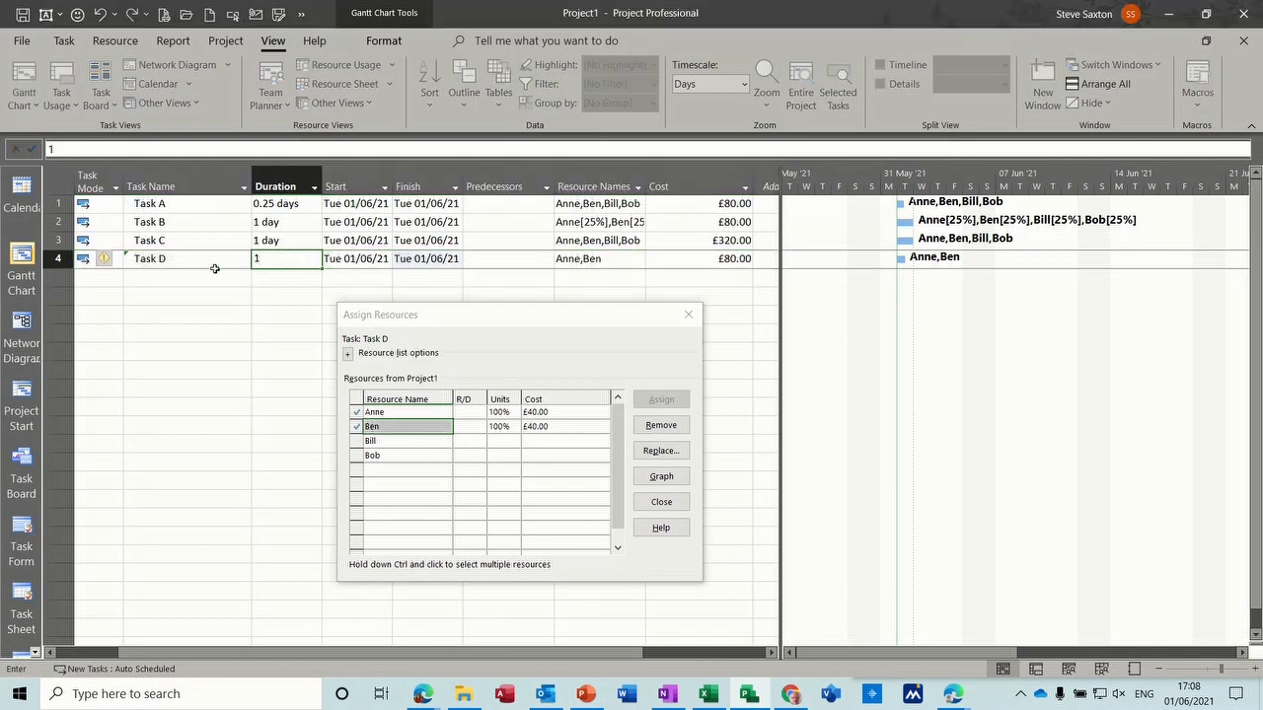
left_click(215, 261)
left_click(284, 259)
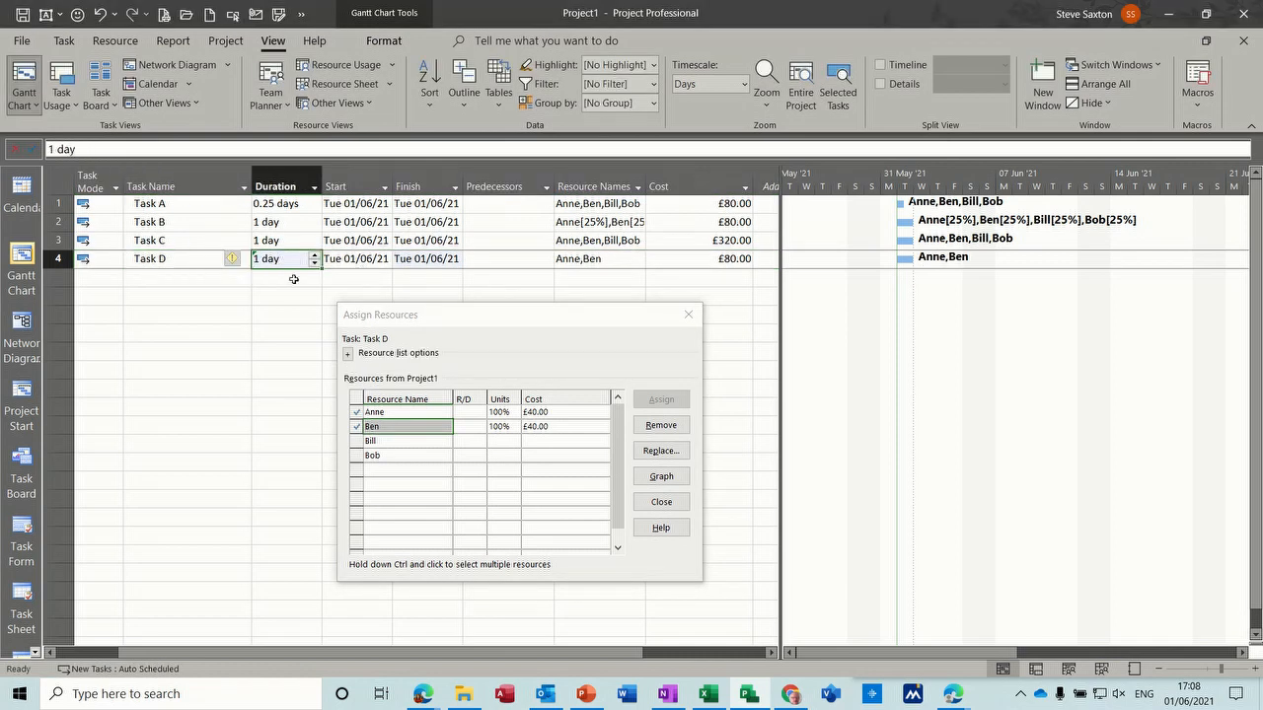
- Insert a Work column before the Start column in the task table and select Task D's work value
left_click_drag(391, 314, 476, 319)
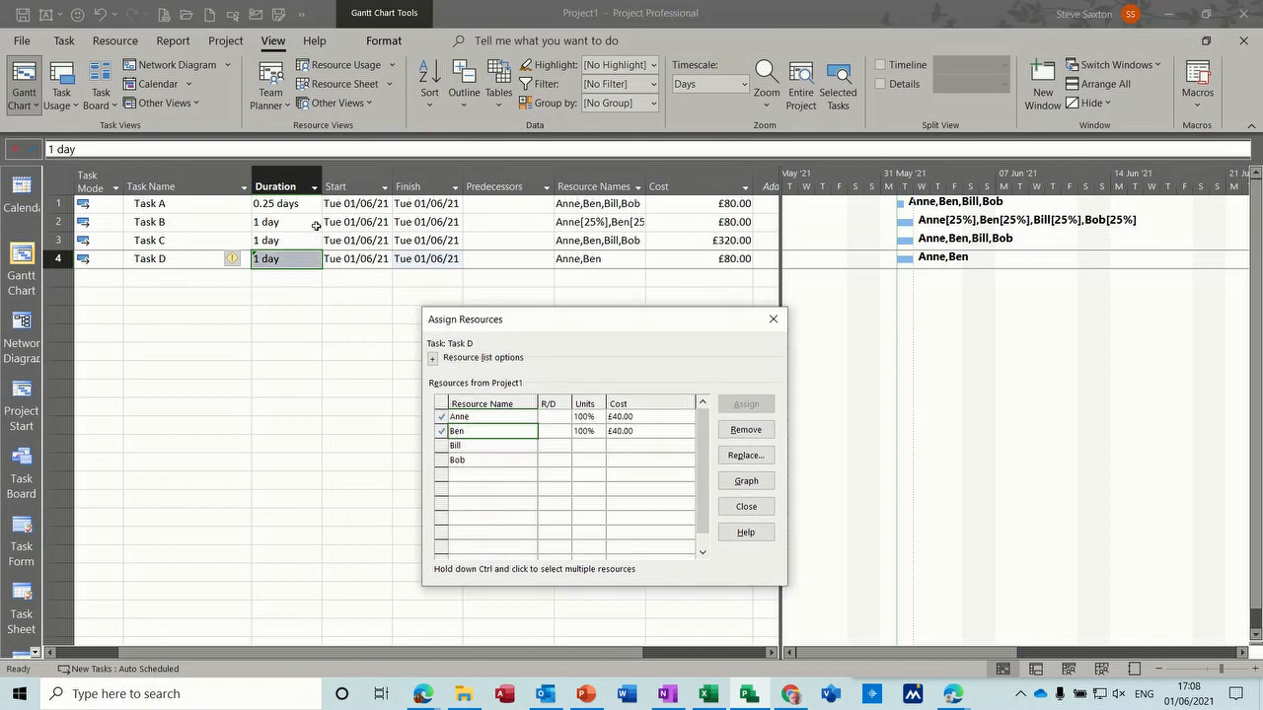
right_click(340, 181)
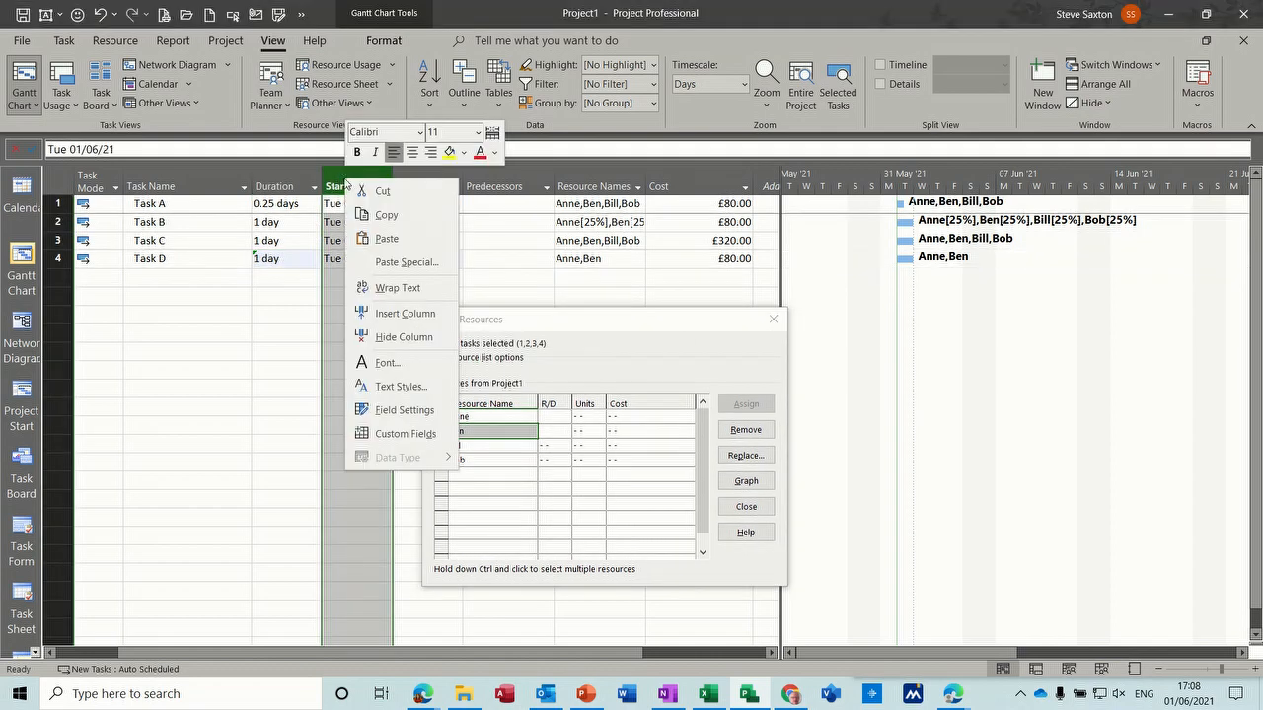
left_click(381, 313)
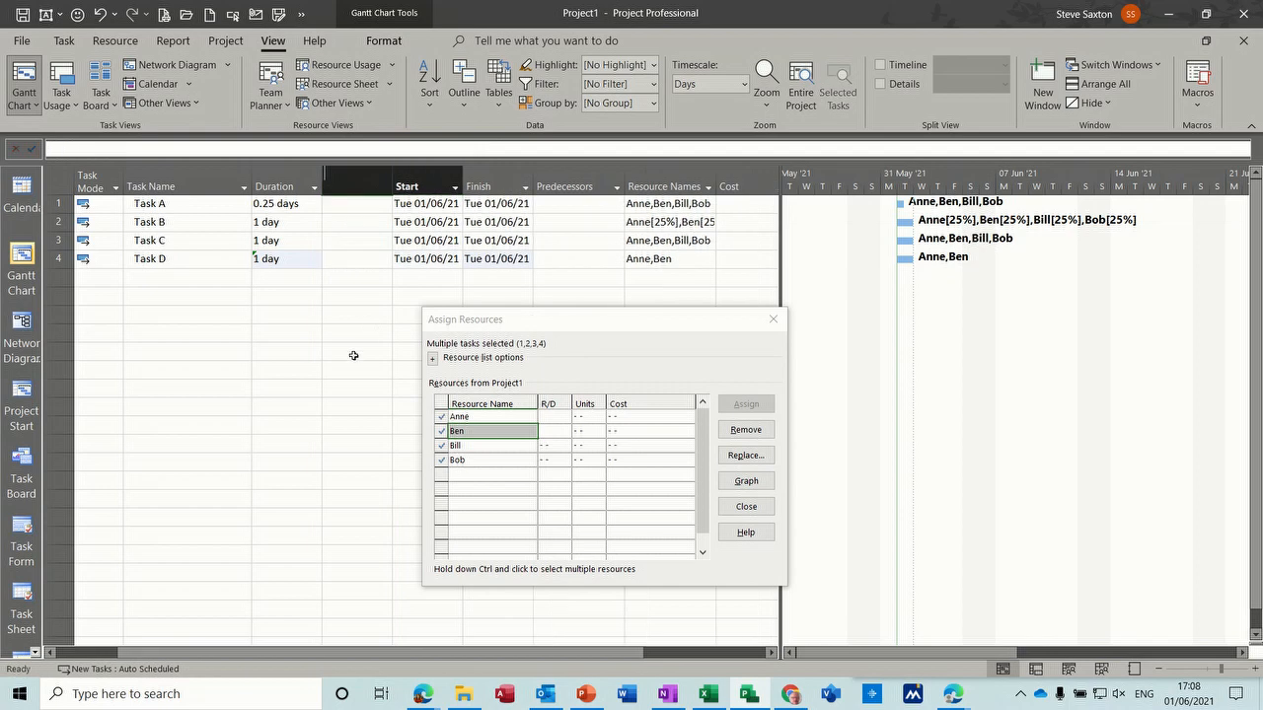
type("work")
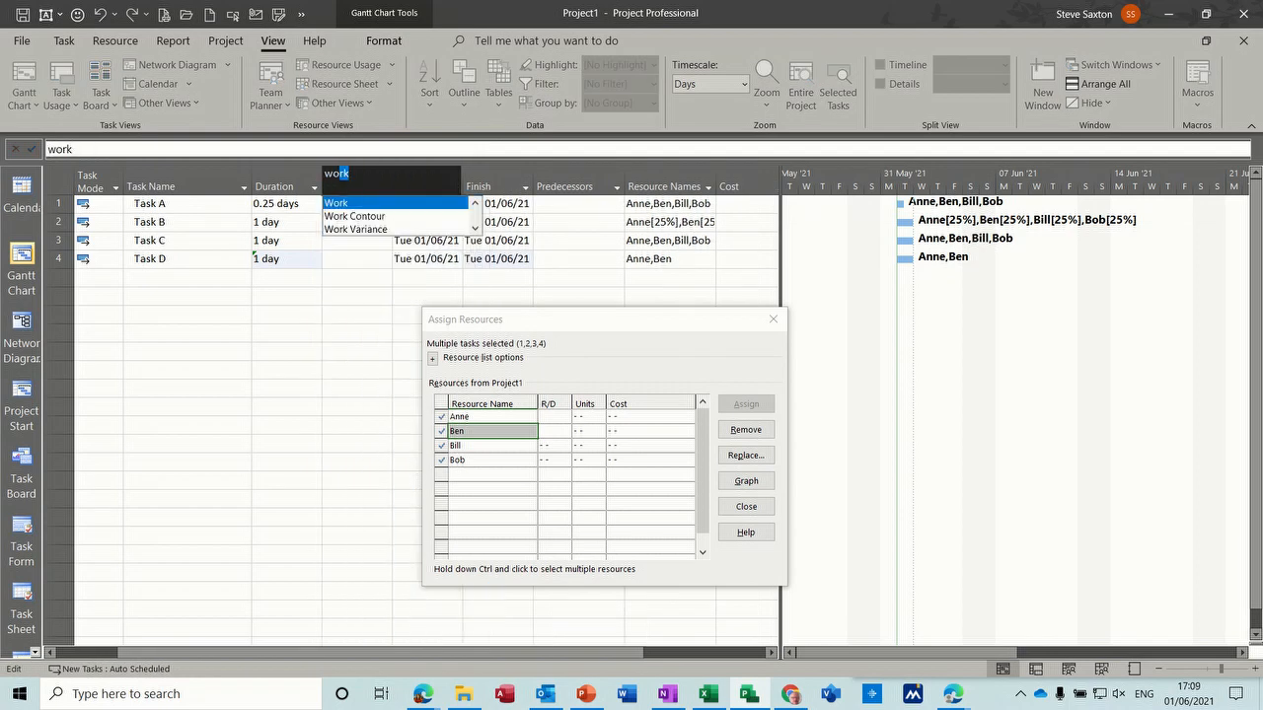
left_click(337, 206)
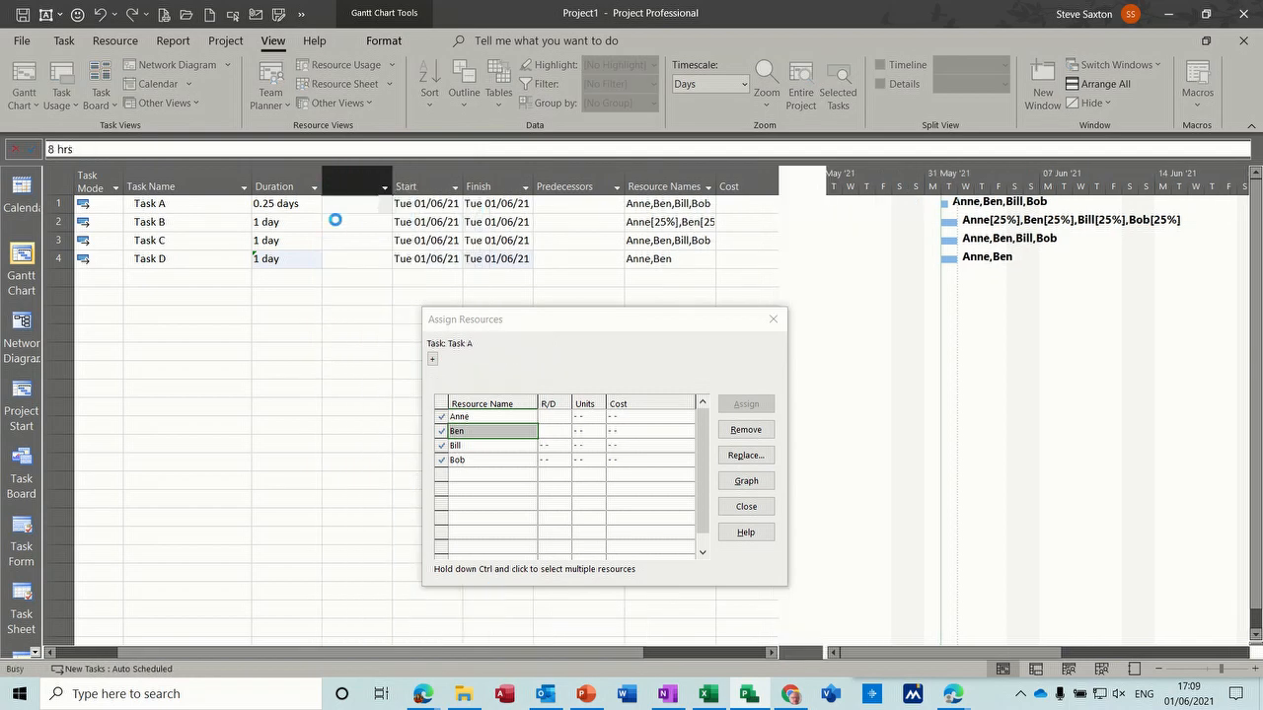
left_click(339, 260)
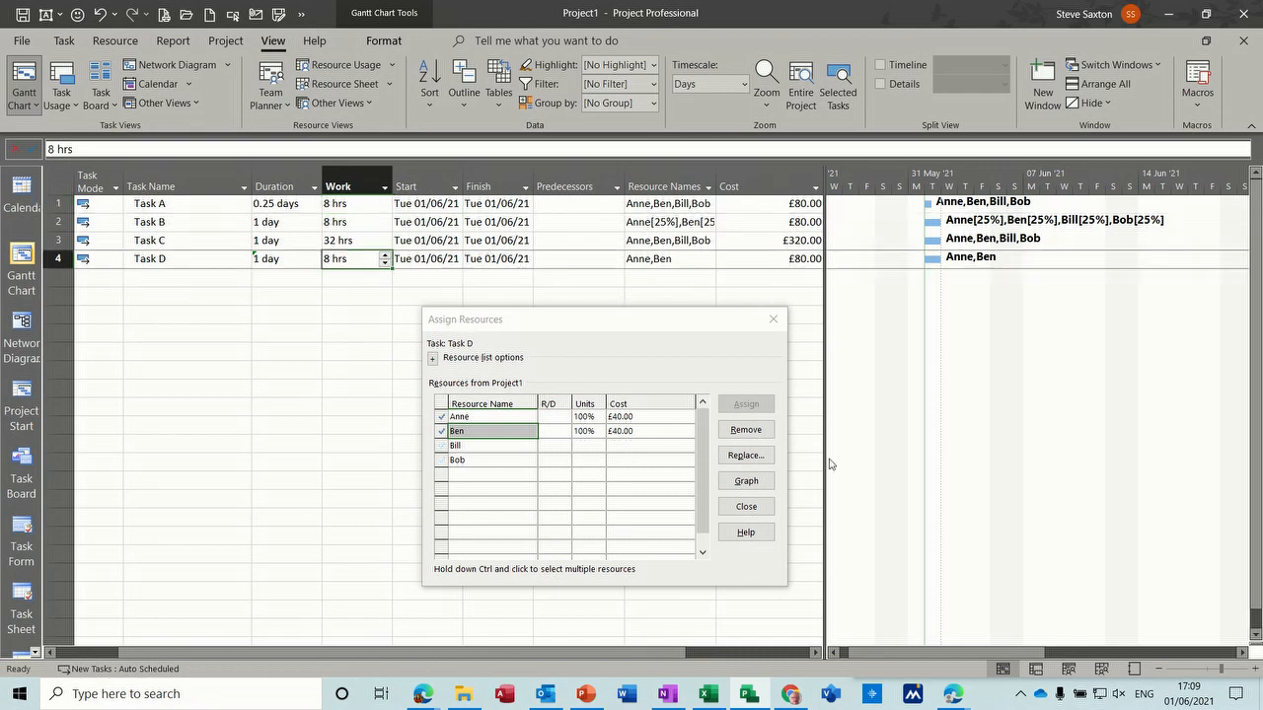
- Switch to the Task Usage view and assign the third and fourth listed resources to Task D, one at a time
left_click(1034, 667)
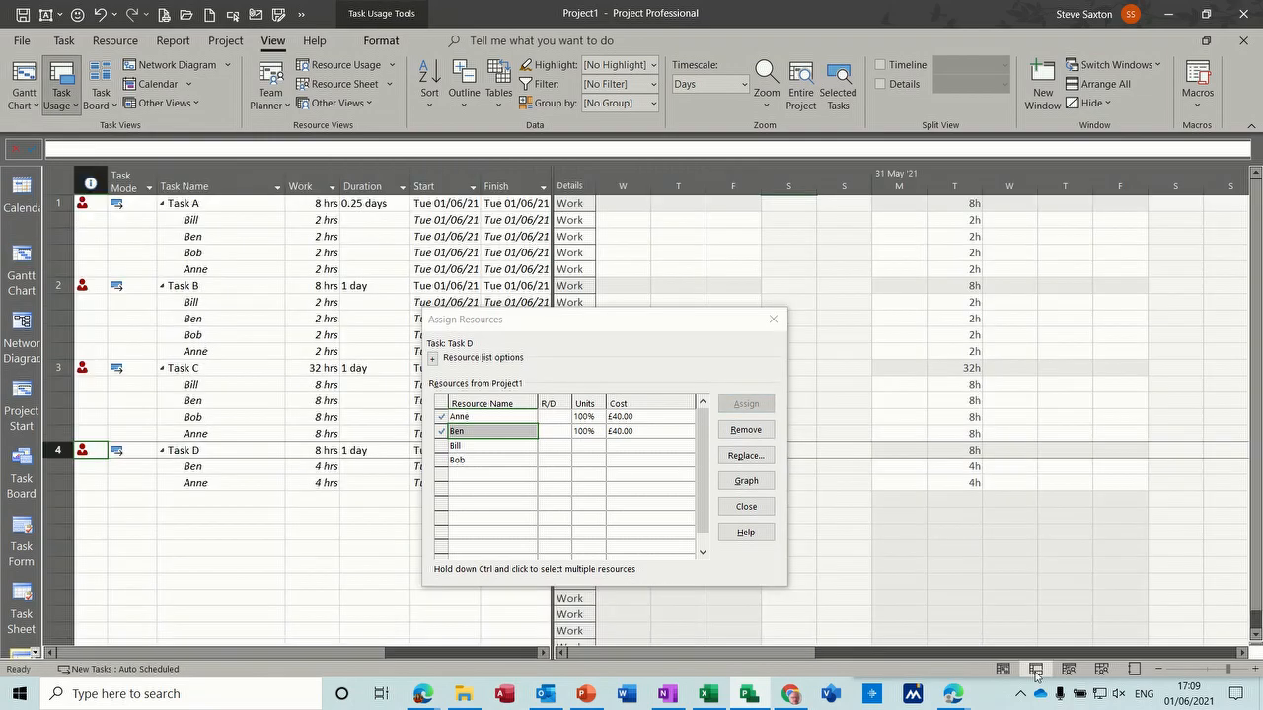
left_click_drag(643, 327, 409, 177)
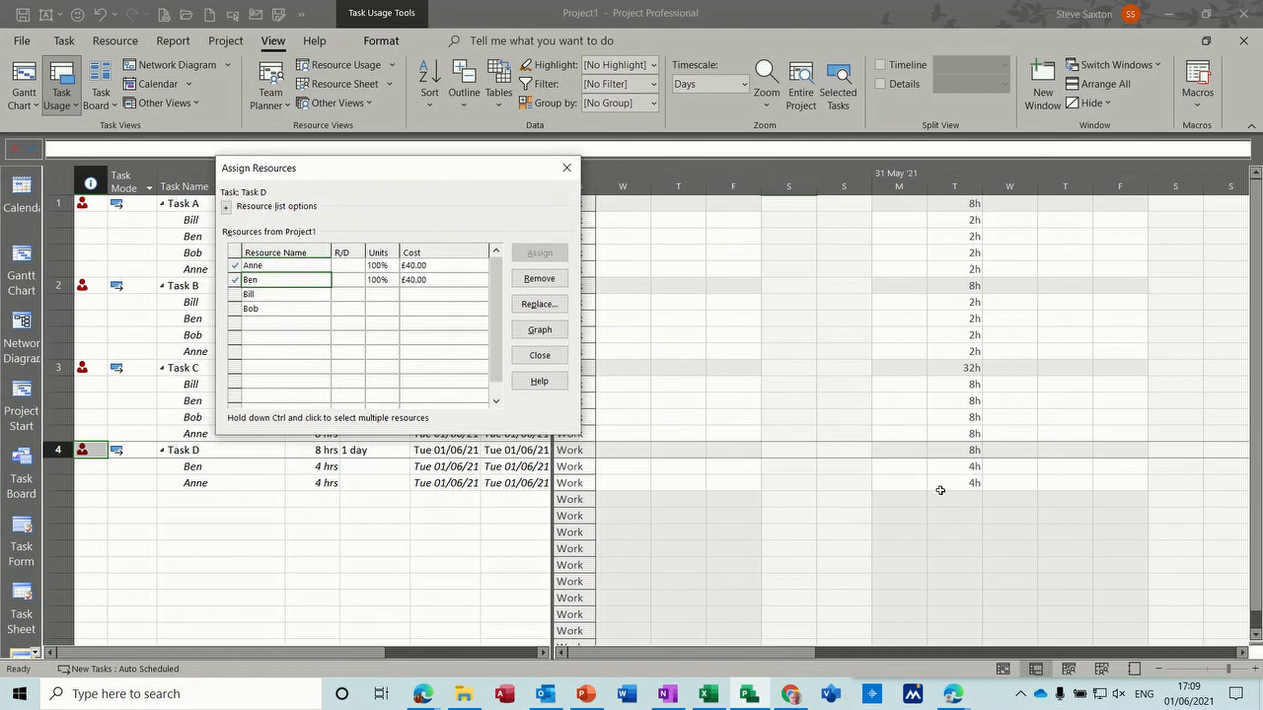
left_click(291, 296)
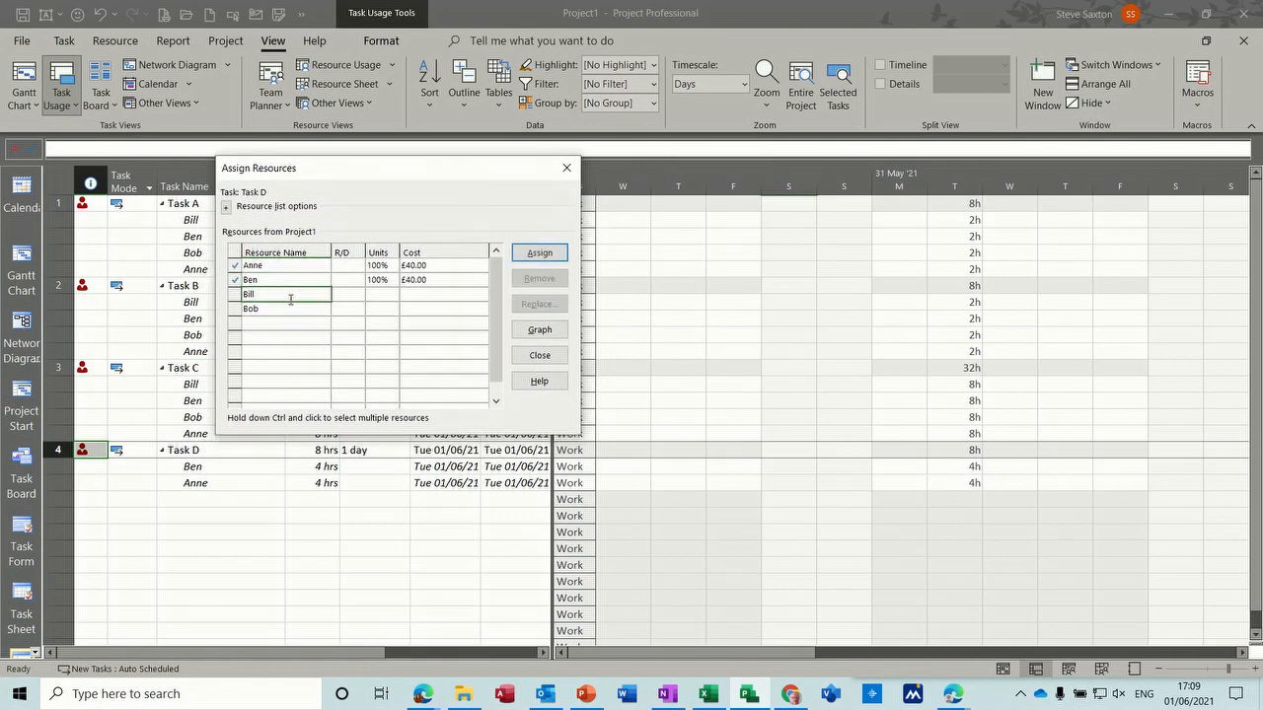
left_click(539, 255)
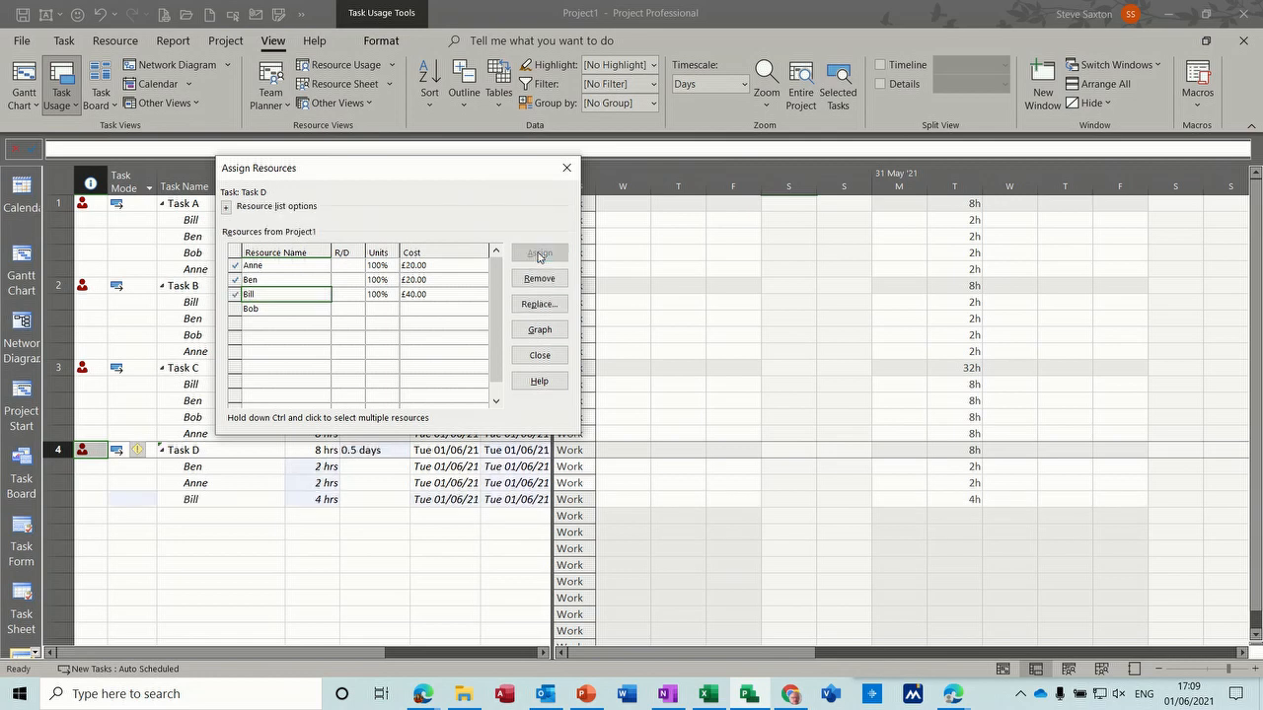
left_click(299, 311)
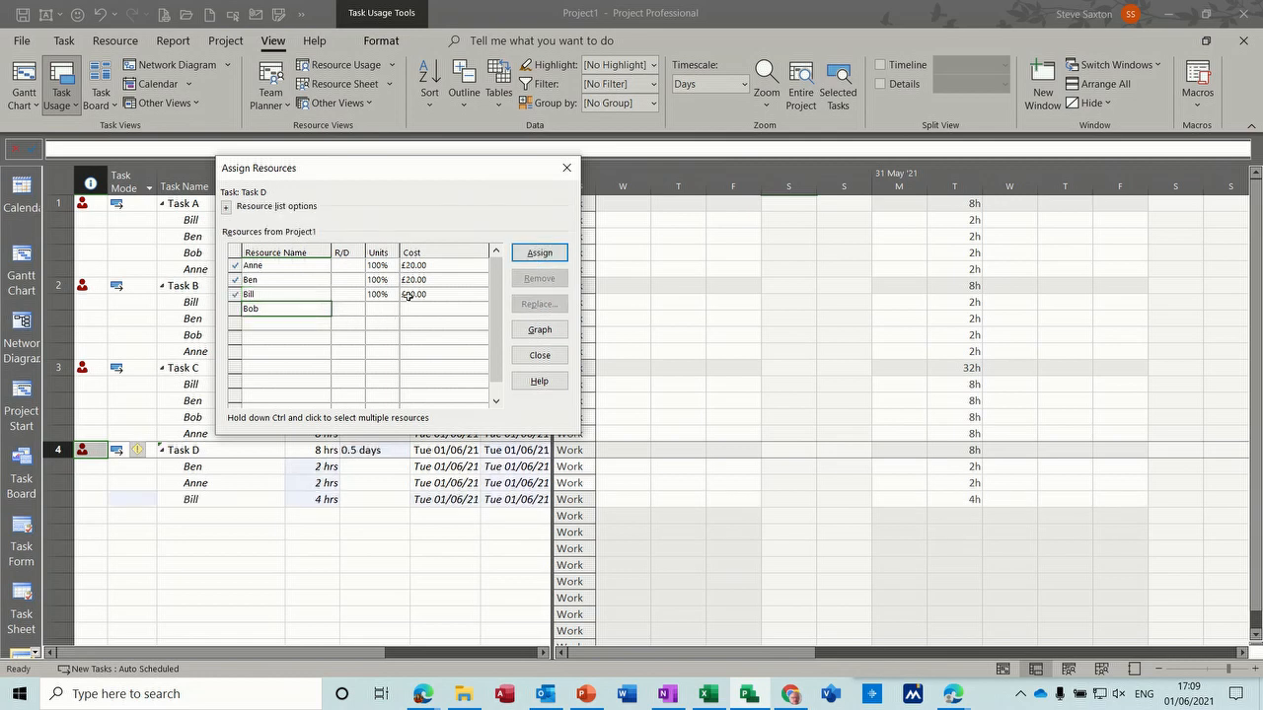
left_click(540, 255)
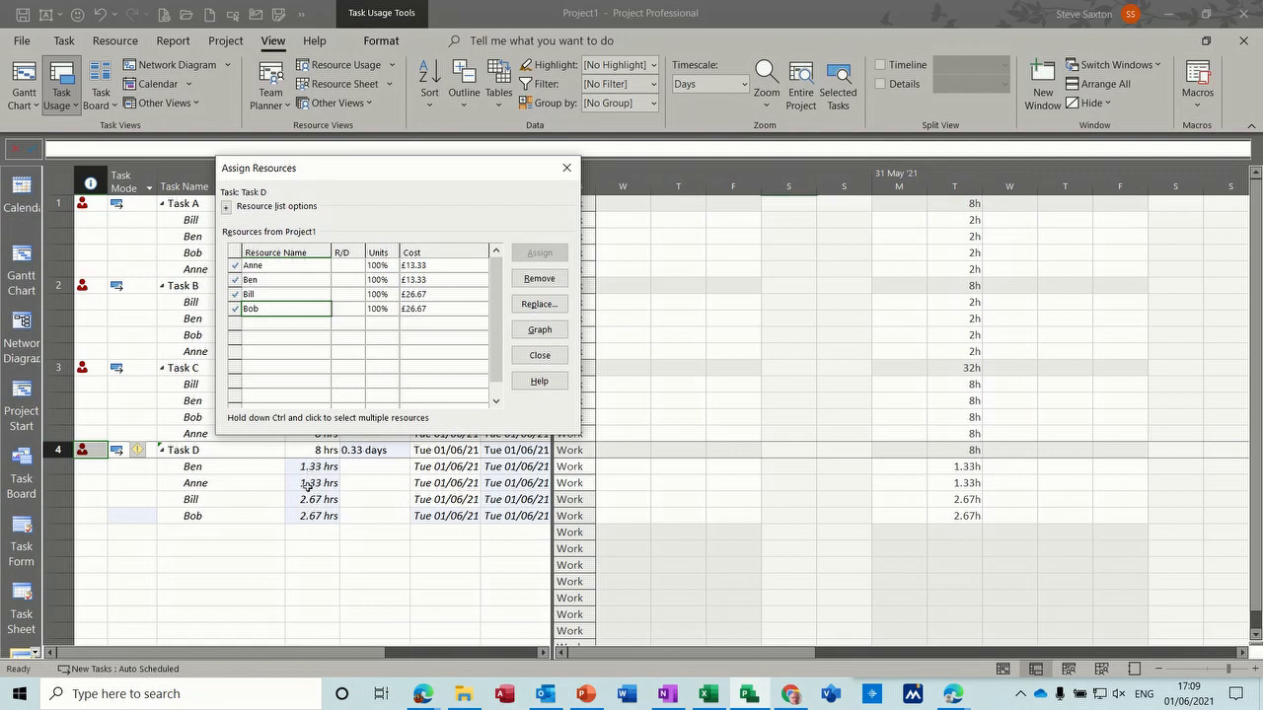
- Return to the Gantt Chart view and set Task D's duration to 1 day again
left_click(21, 268)
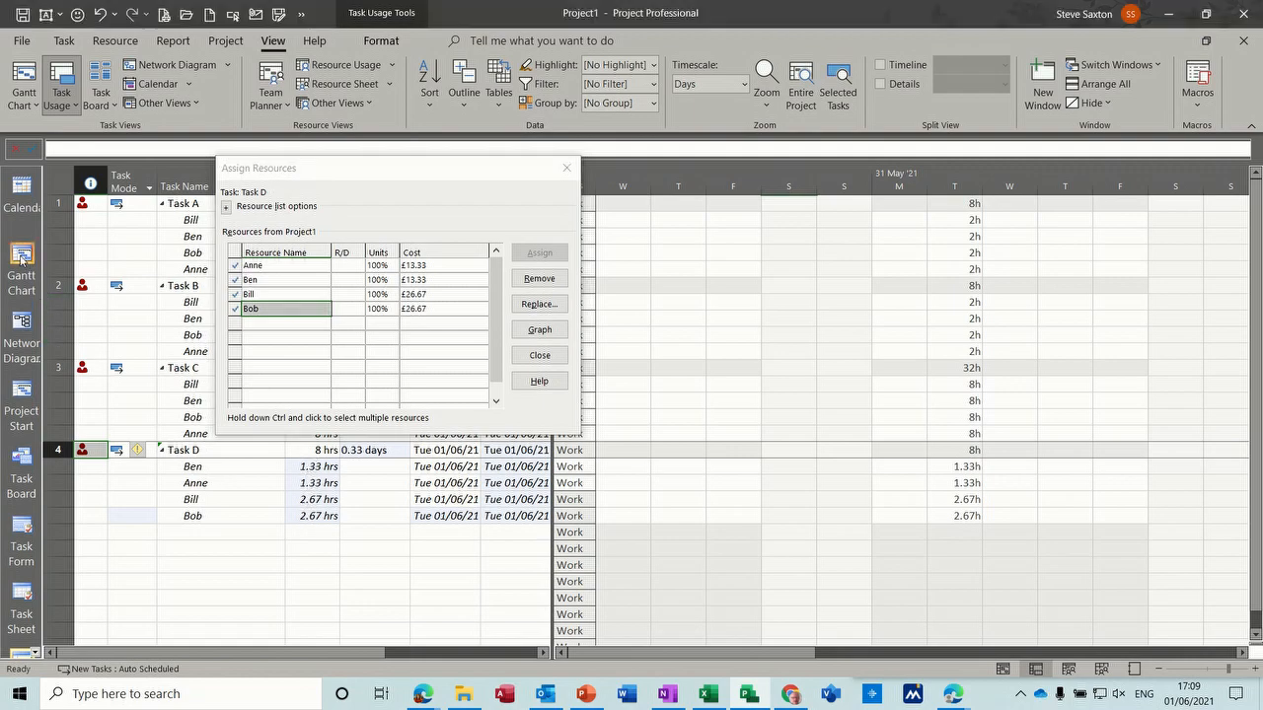
left_click_drag(409, 167, 745, 331)
left_click(392, 260)
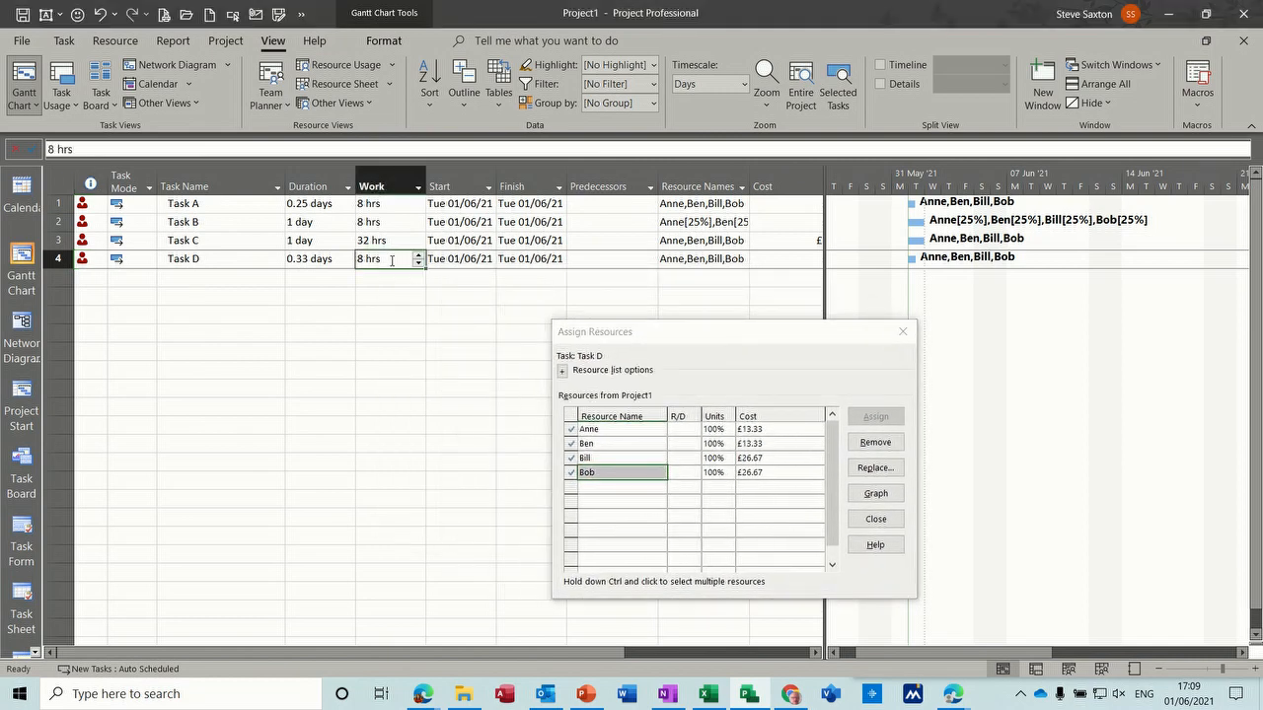
left_click(301, 260)
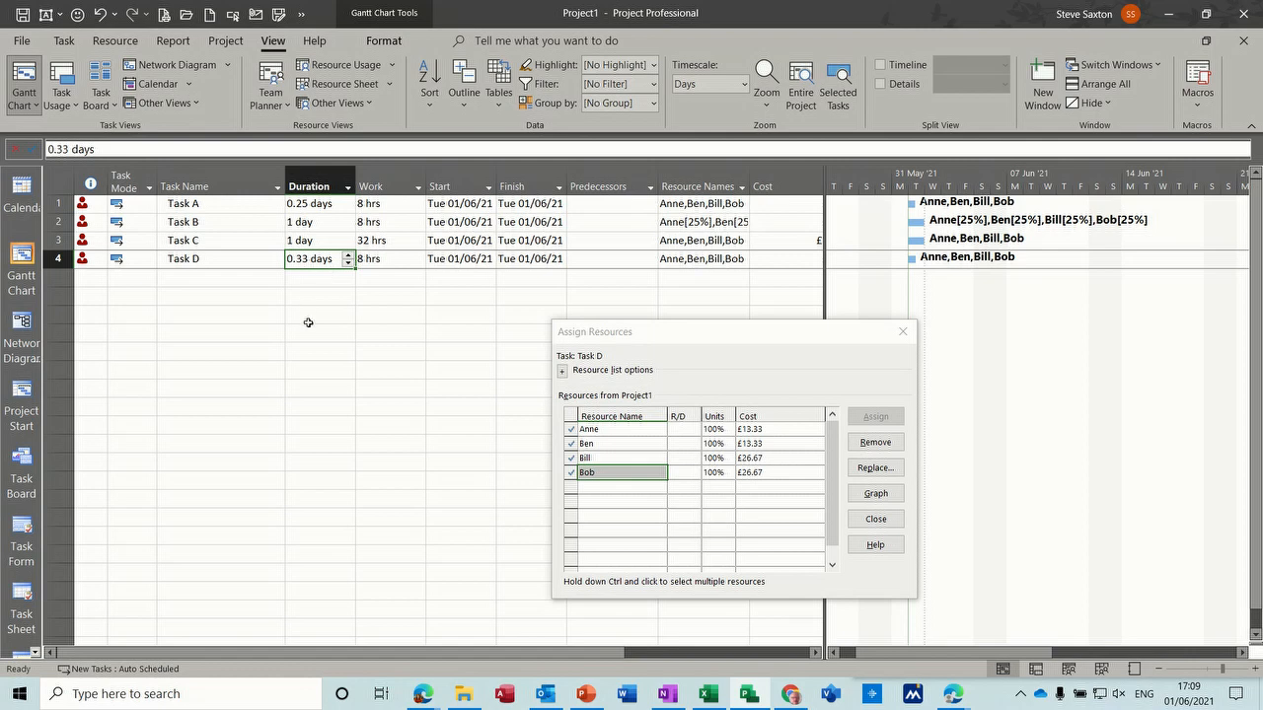
type("1")
left_click(237, 258)
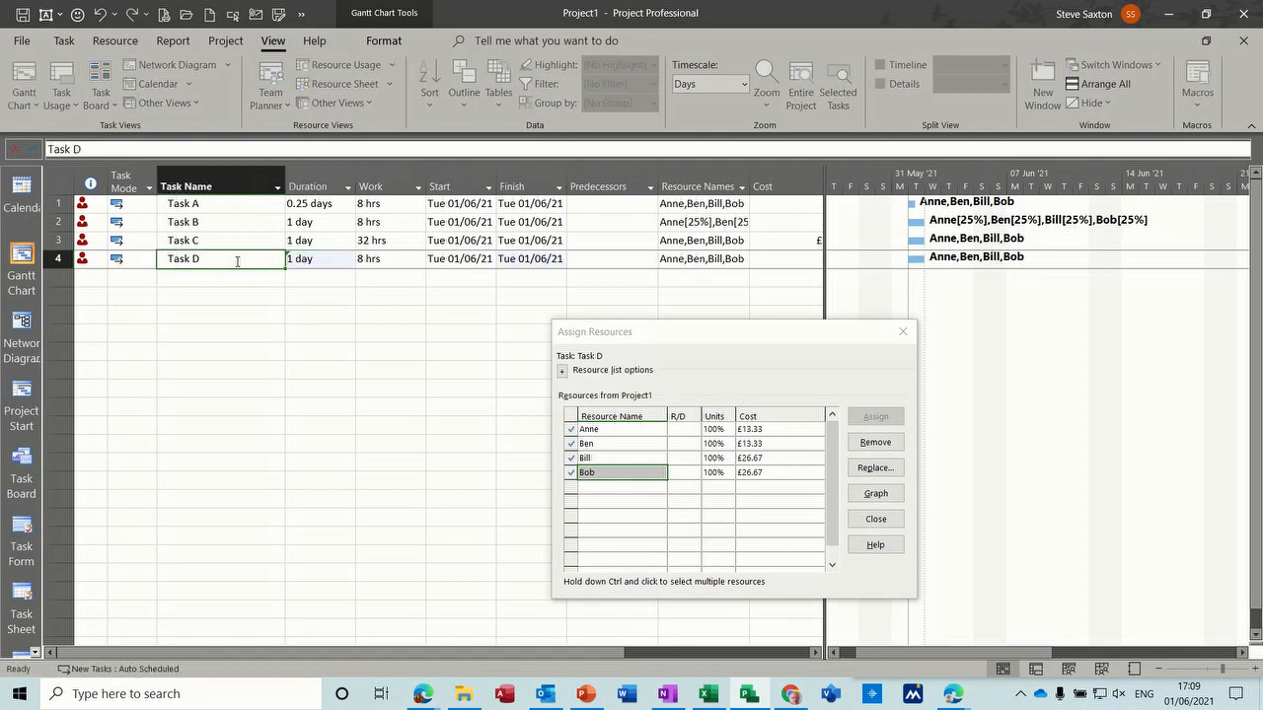
left_click(323, 260)
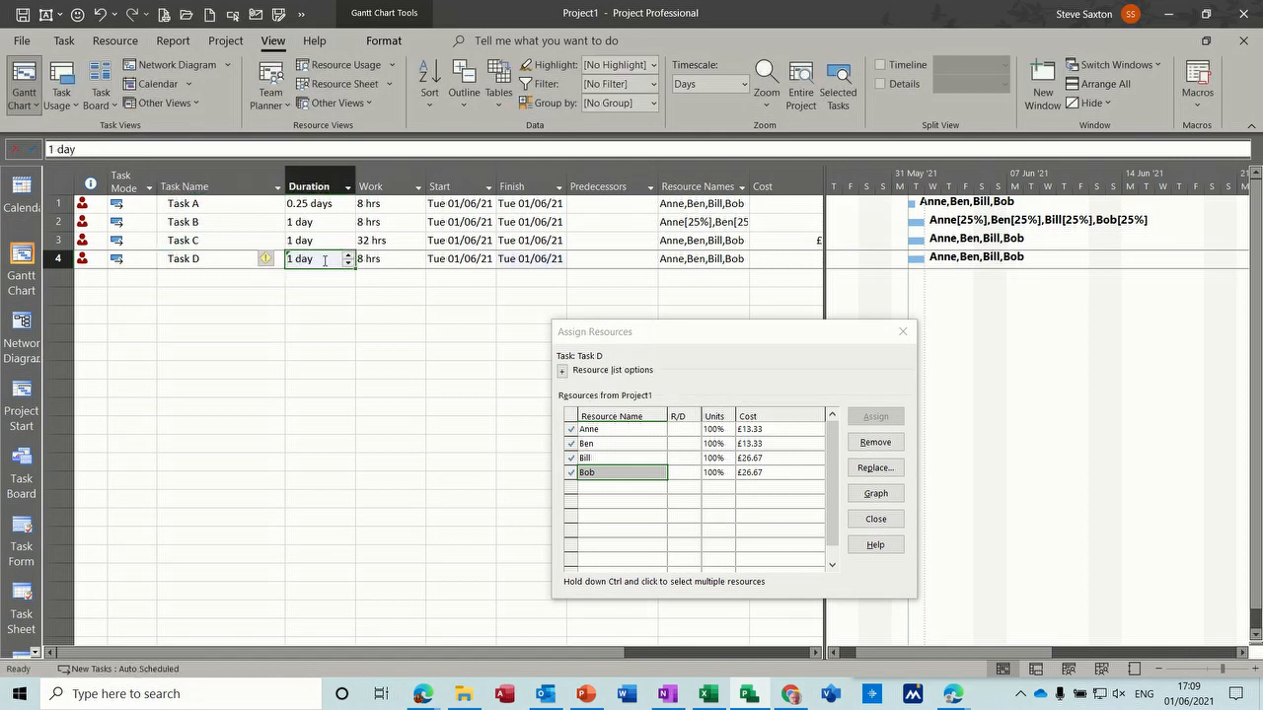
- Check Task D's work against its resource assignments and close the Assign Resources dialog
left_click(398, 261)
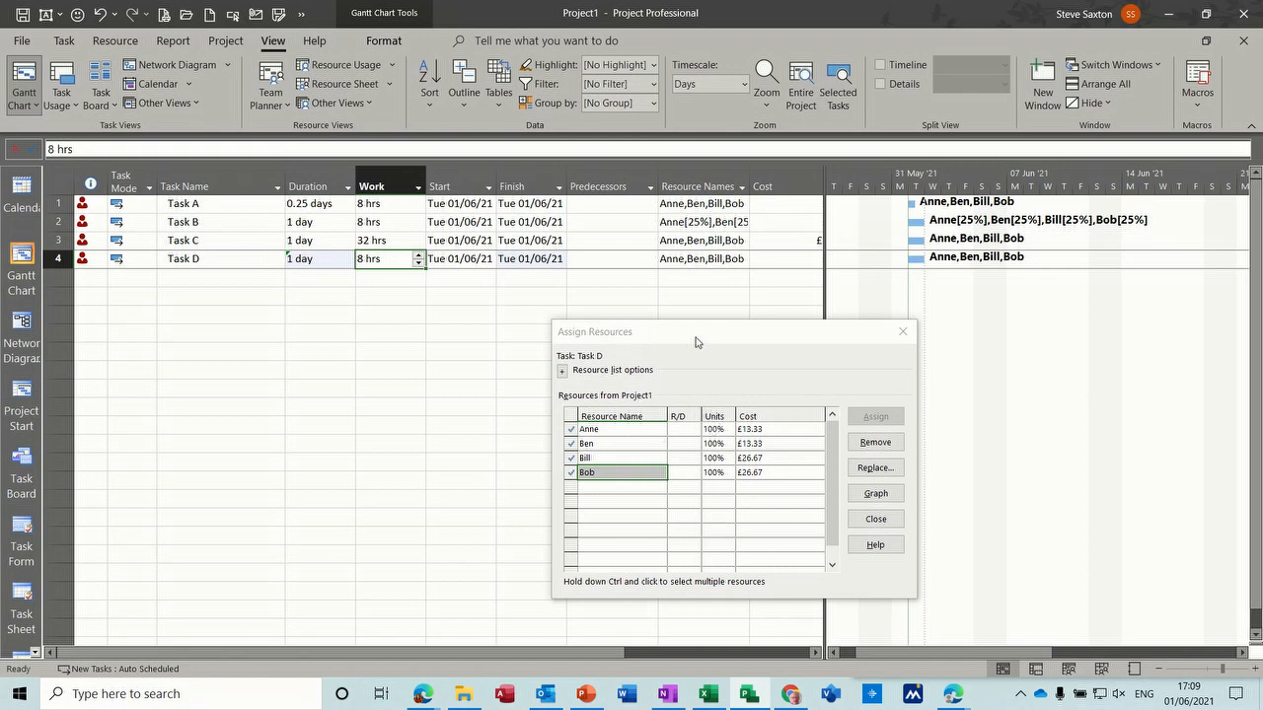
left_click_drag(695, 342, 444, 366)
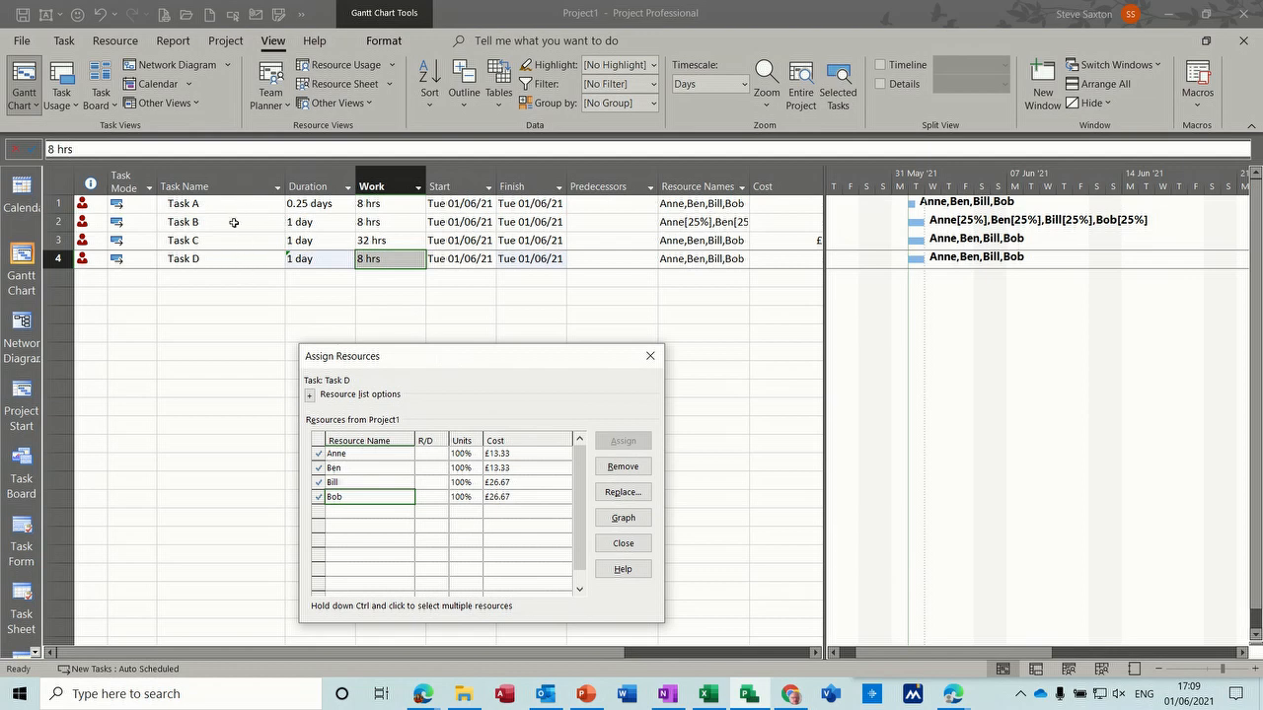
left_click(649, 359)
- Open the project's scheduling options and examine the default task type choices and the explanation of the setting for effort-driven new tasks
left_click(235, 241)
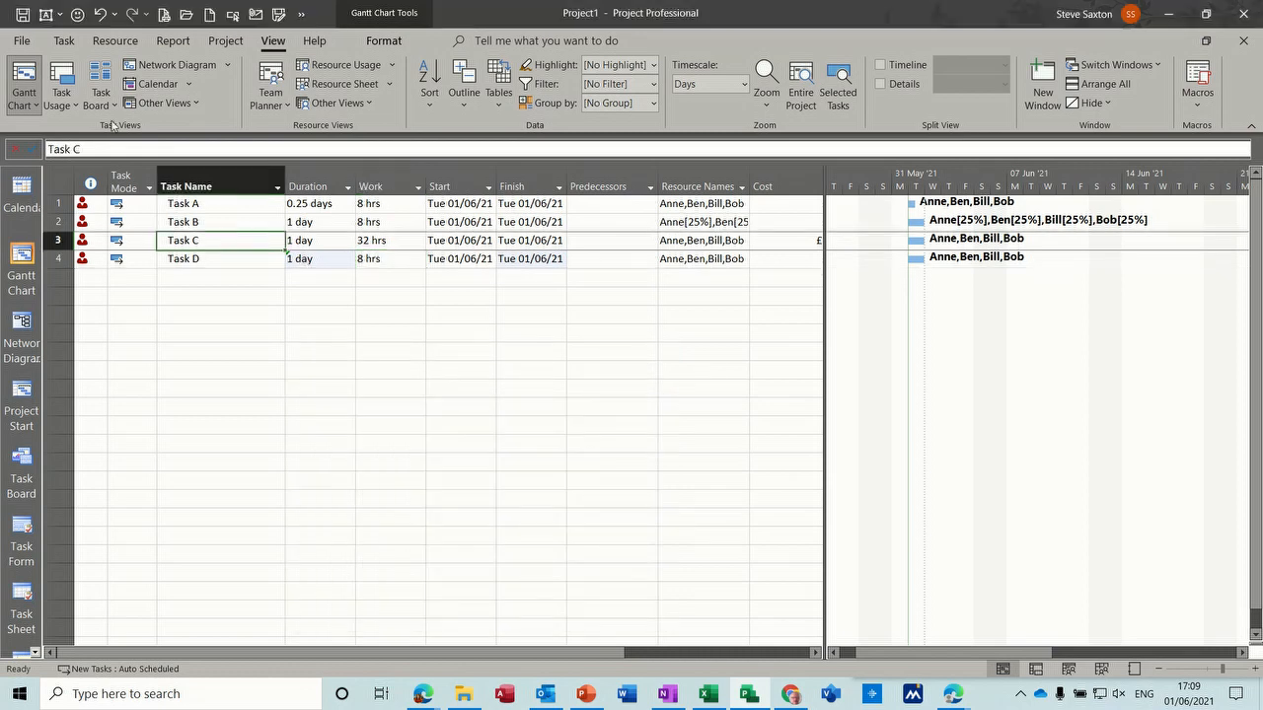
left_click(21, 41)
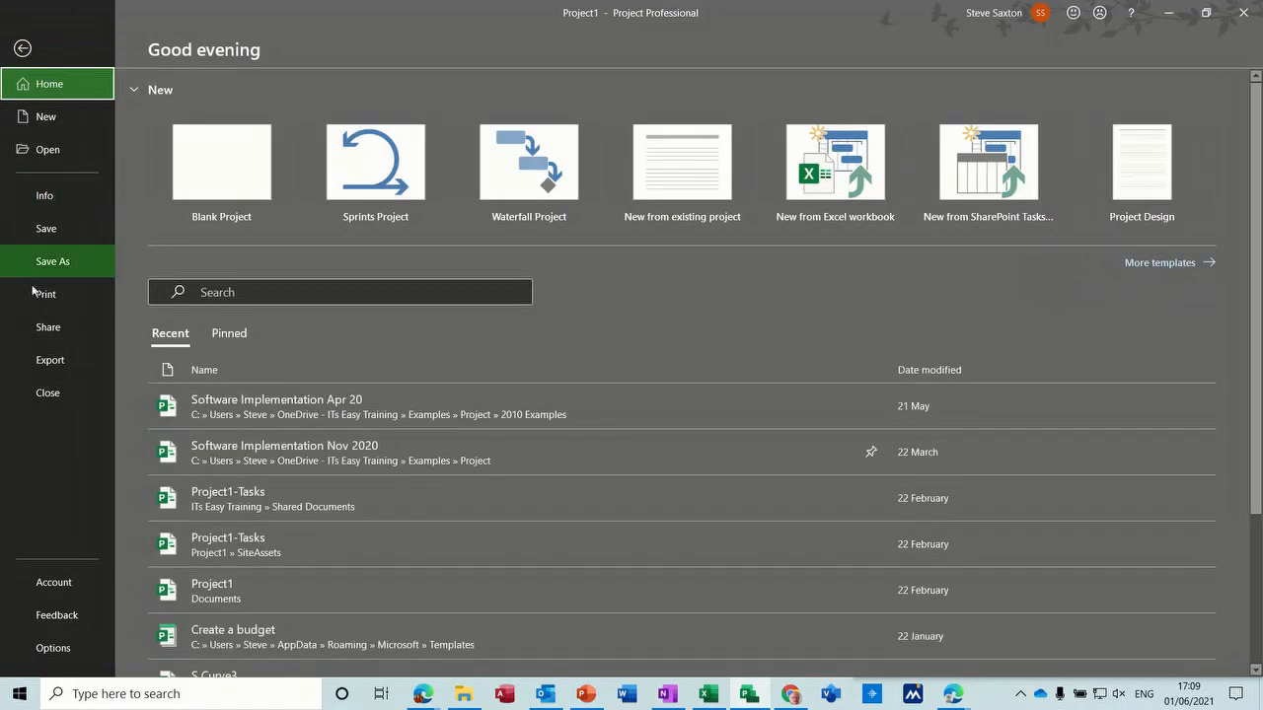
left_click(55, 646)
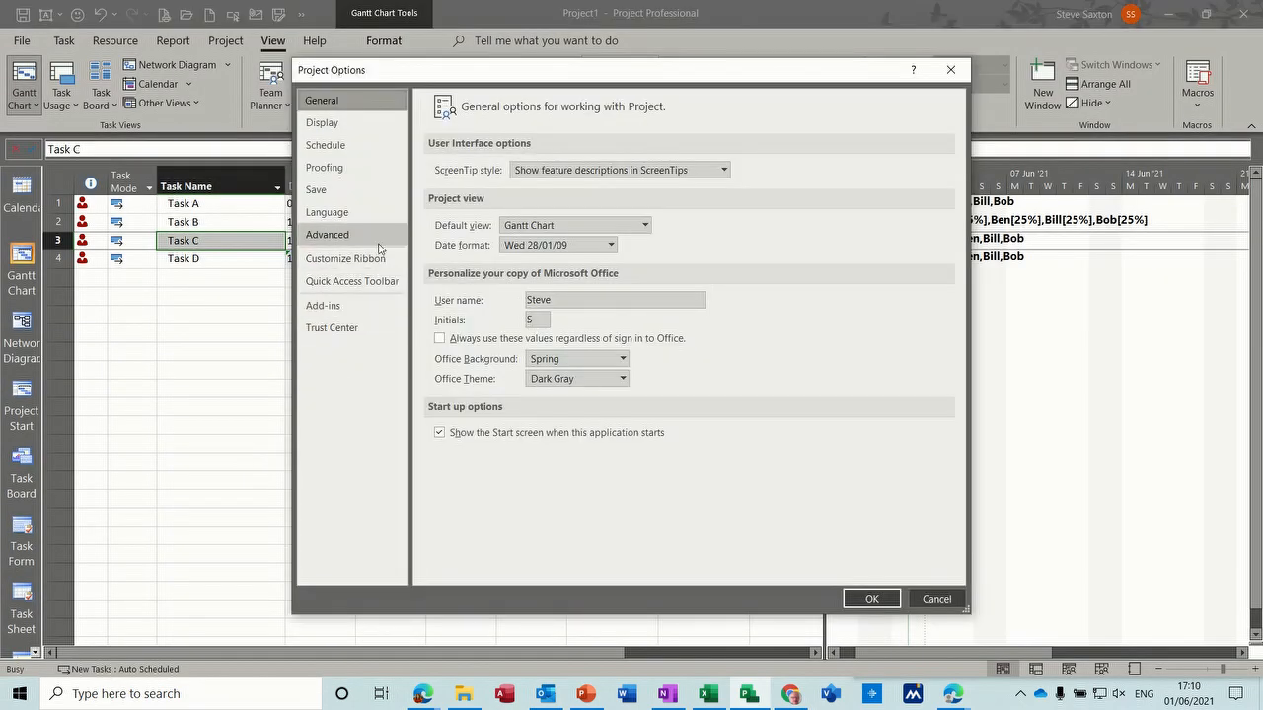
left_click(352, 147)
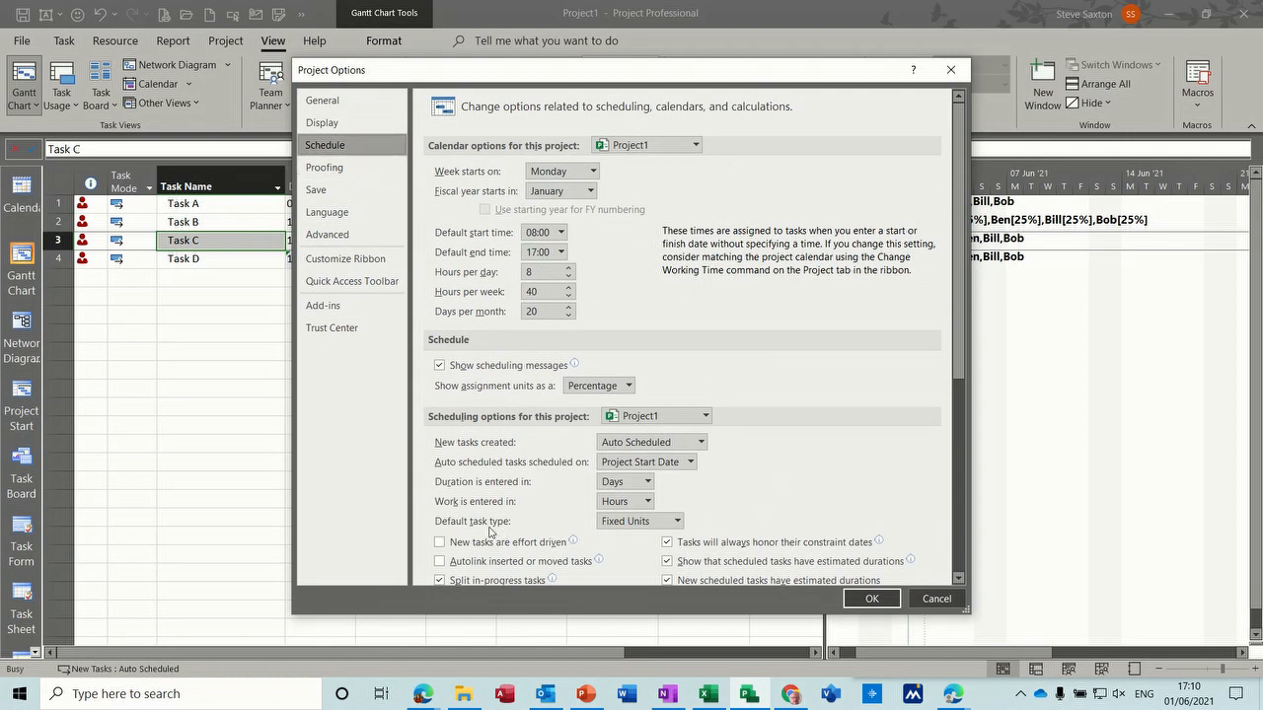
left_click(677, 522)
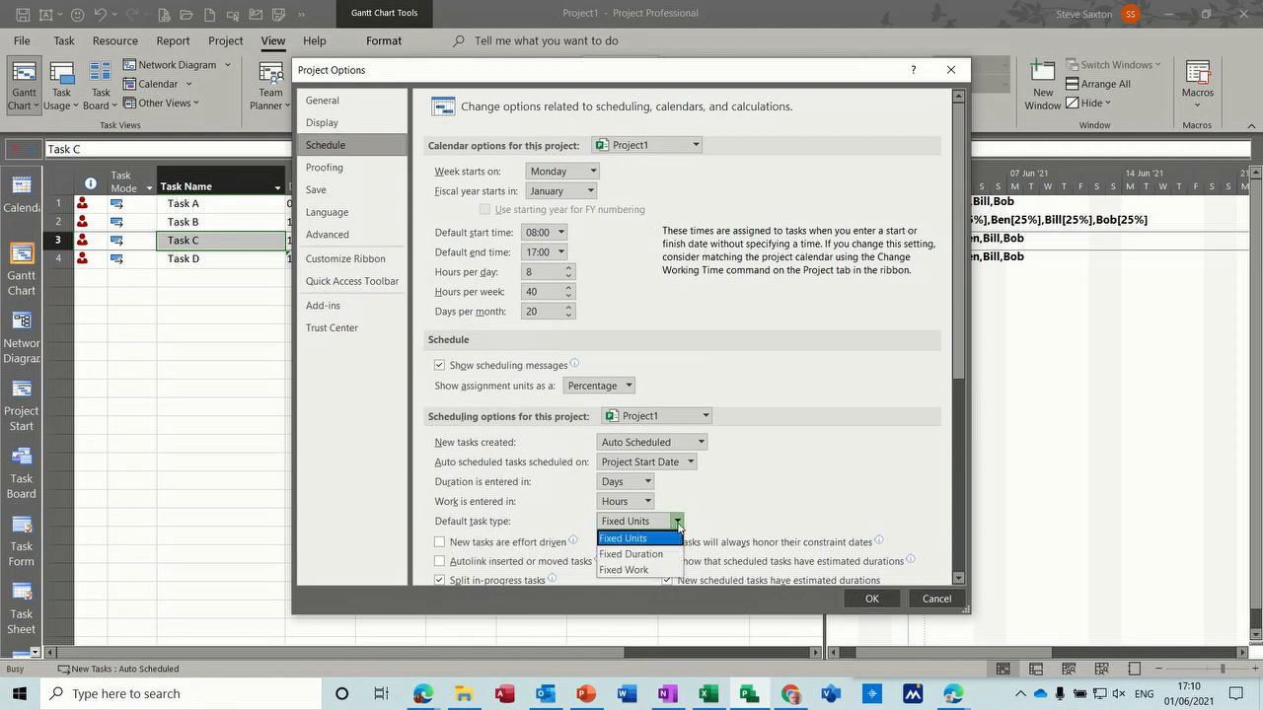
left_click(678, 526)
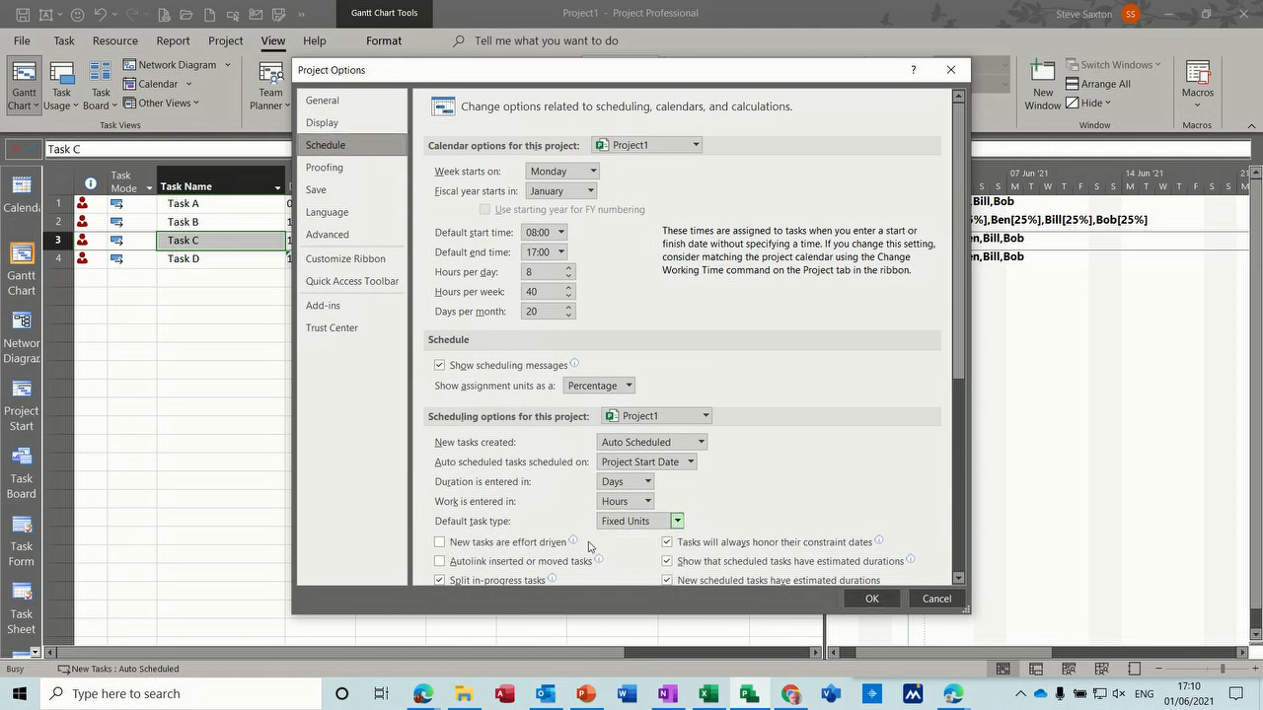
mouse_move(570, 543)
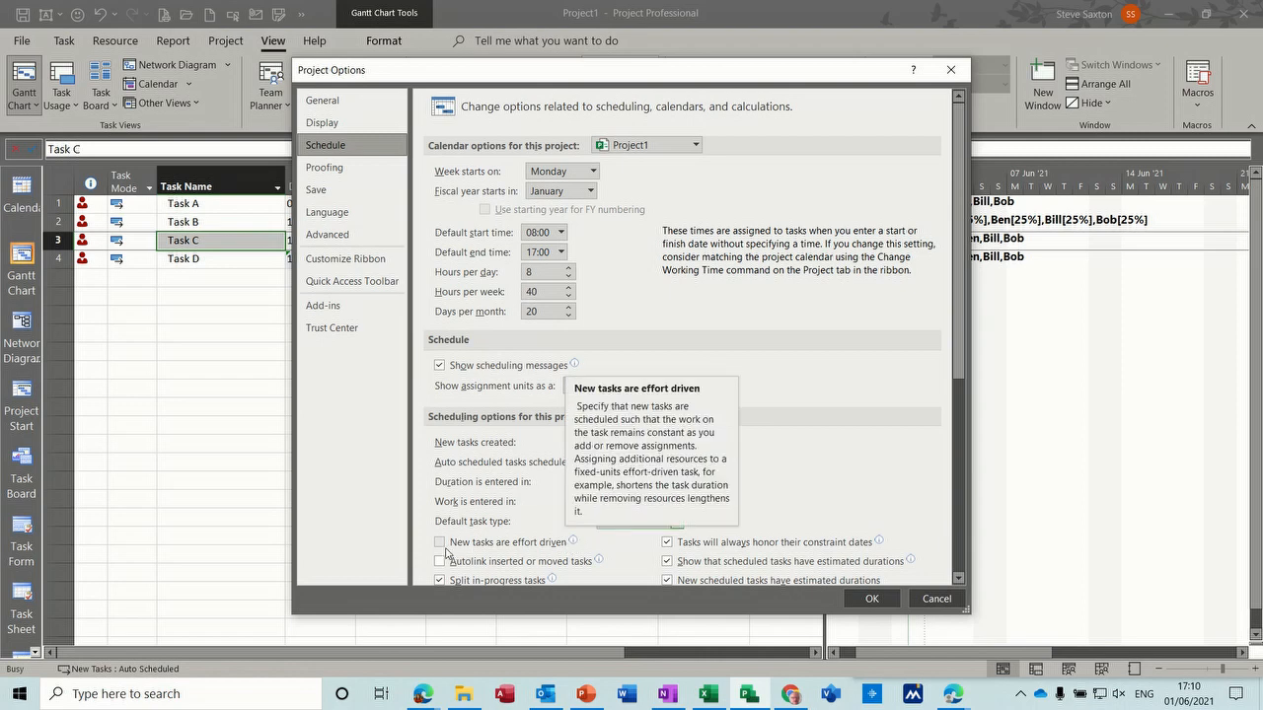